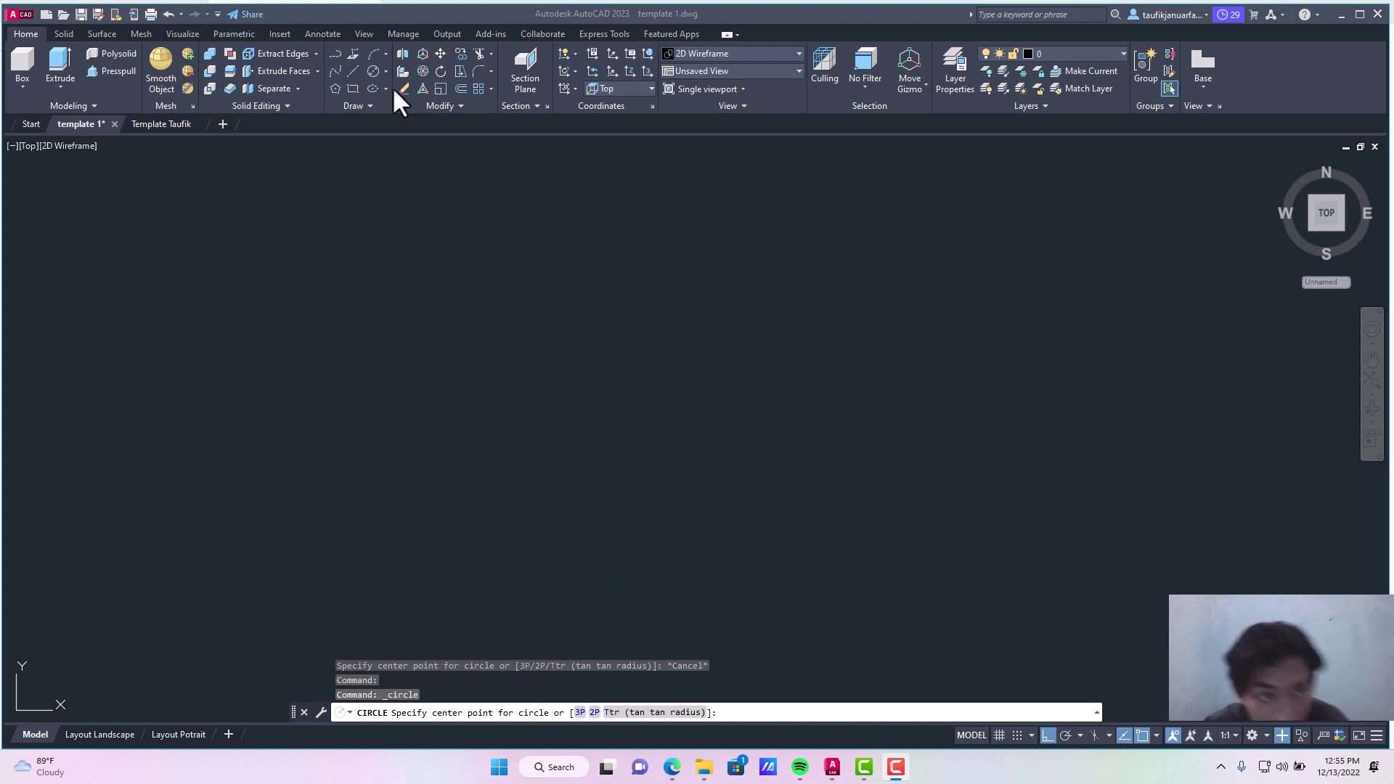
# Step: Draw a circle of diameter 30 at a centre point in the top view
pyautogui.click(376, 68)
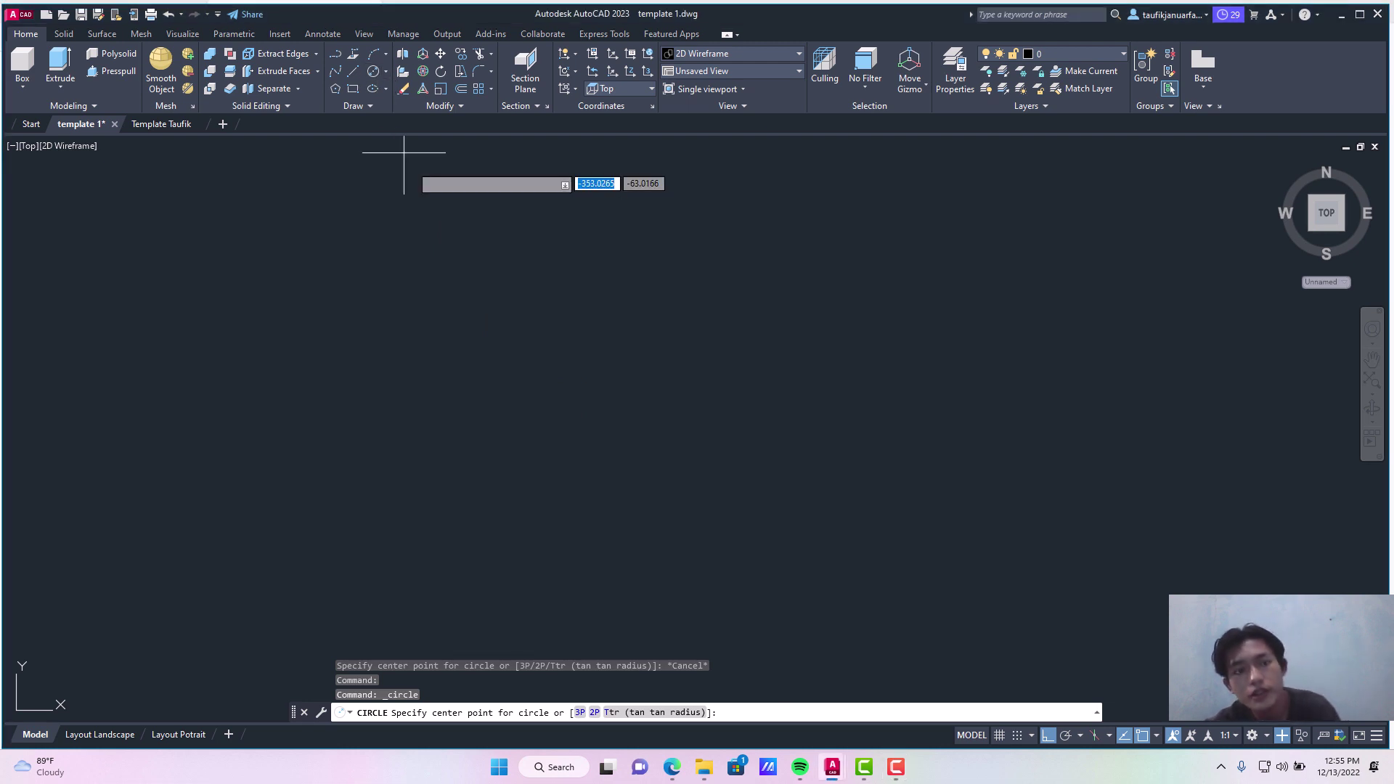
pyautogui.click(630, 417)
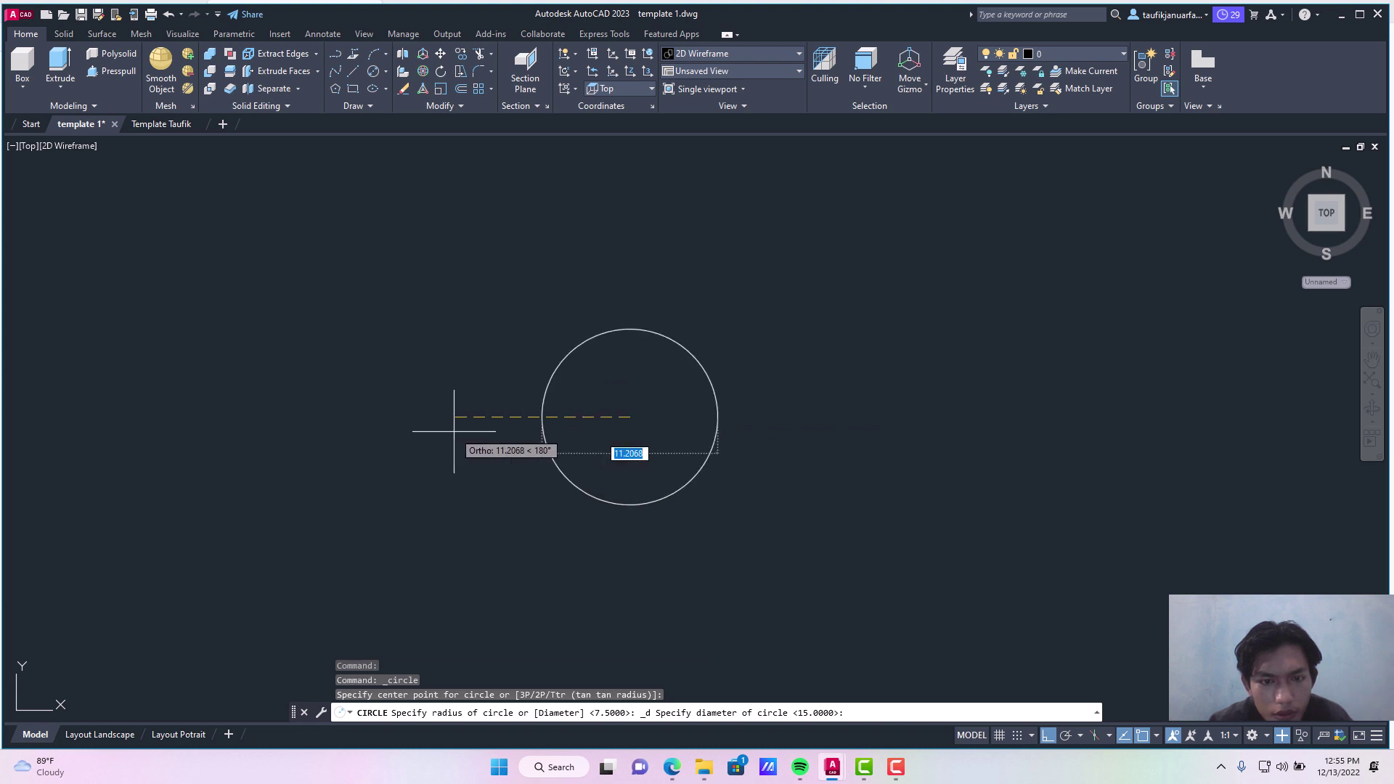
pyautogui.write('30')
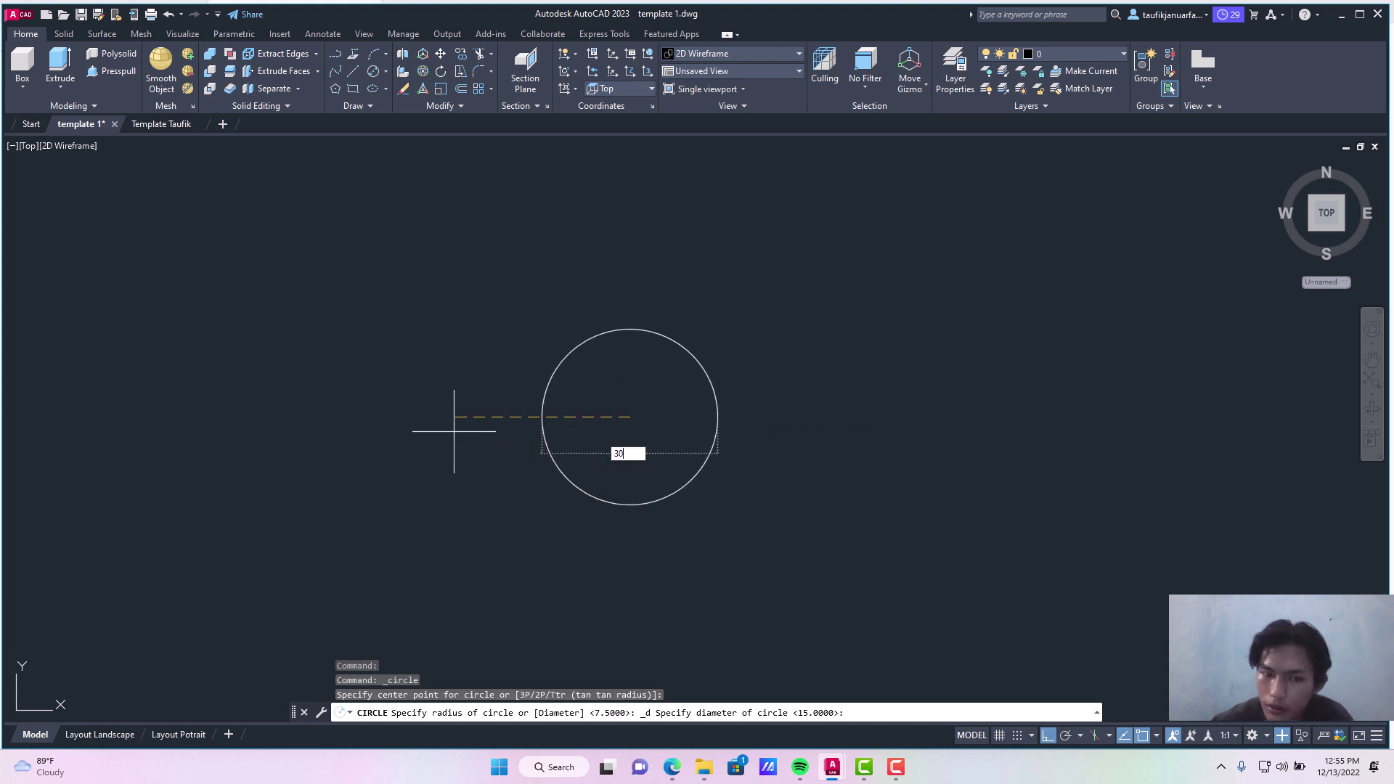
pyautogui.press('Return')
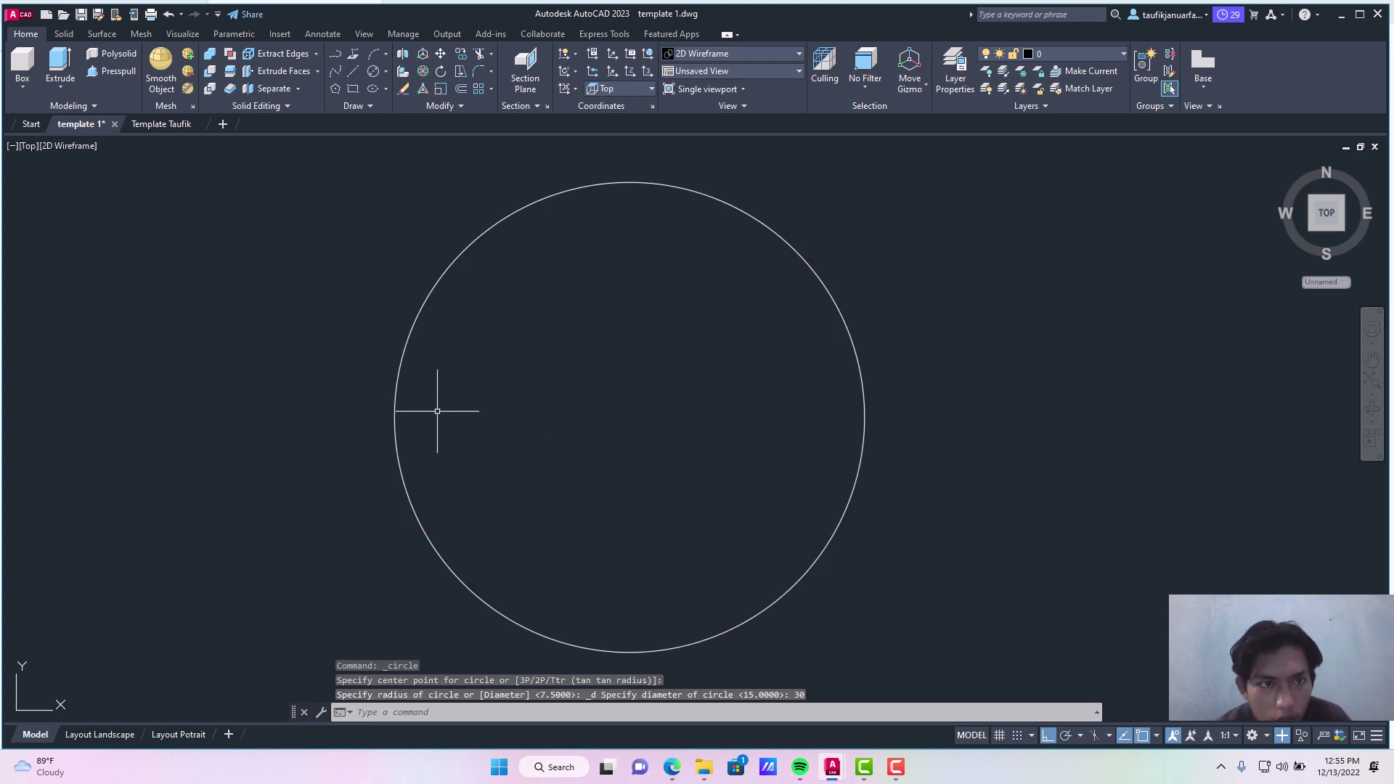
pyautogui.click(374, 70)
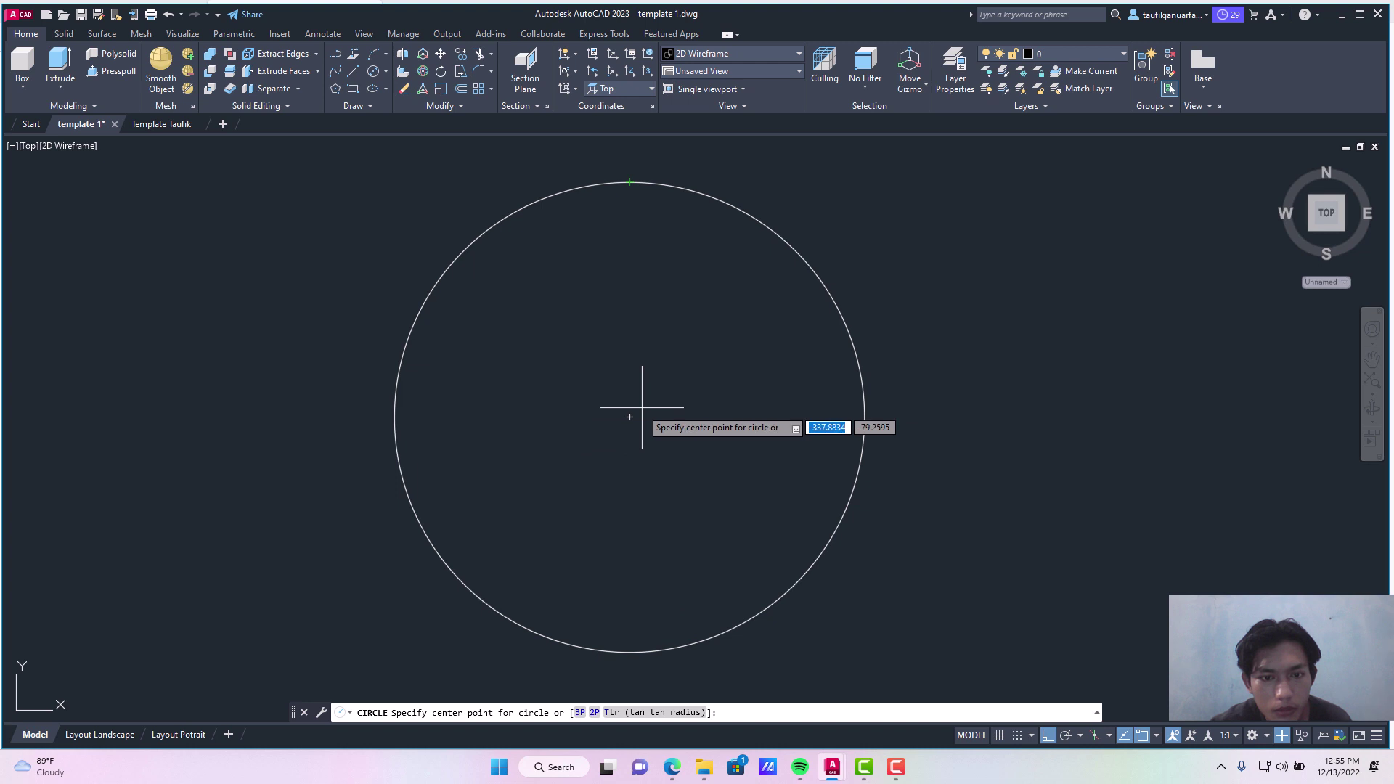
# Step: Draw a 15-diameter circle centred on the 30-diameter circle
pyautogui.click(629, 416)
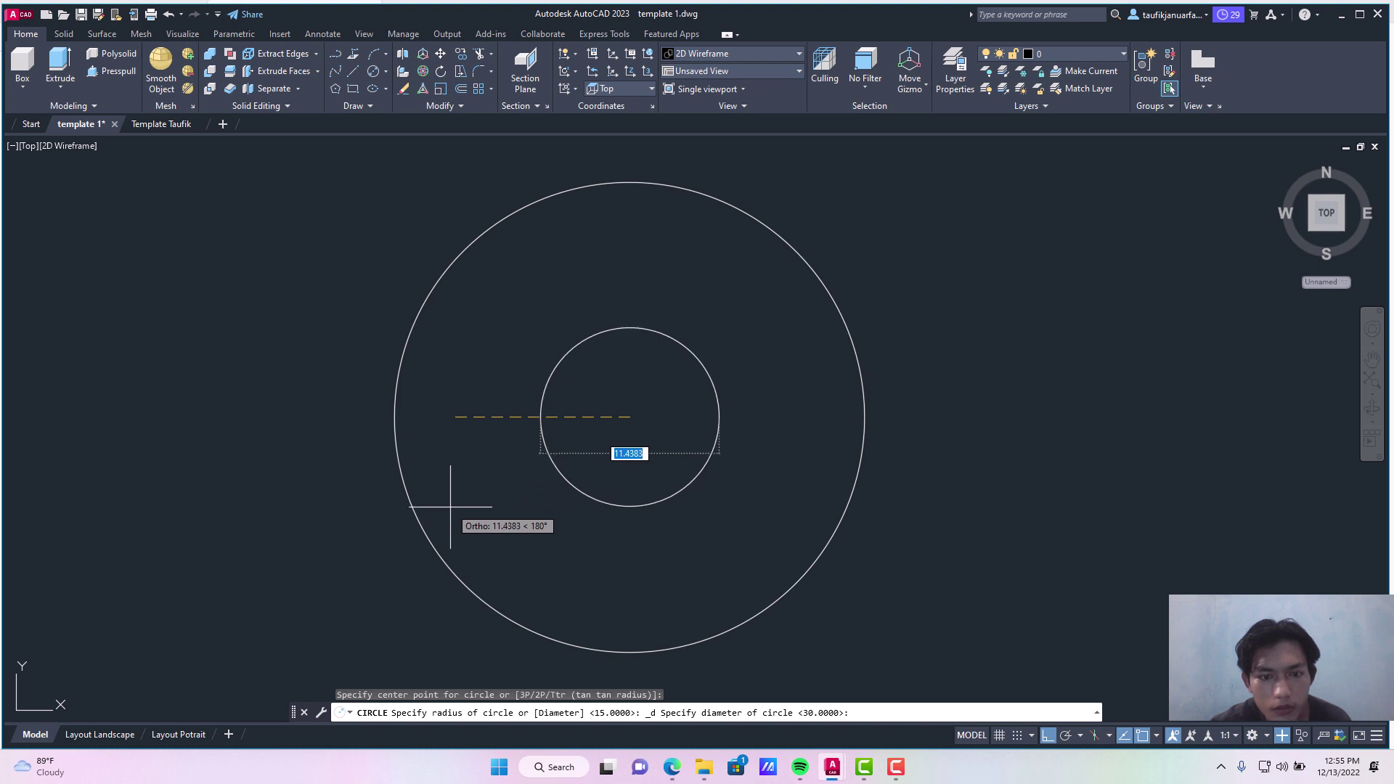
pyautogui.write('15')
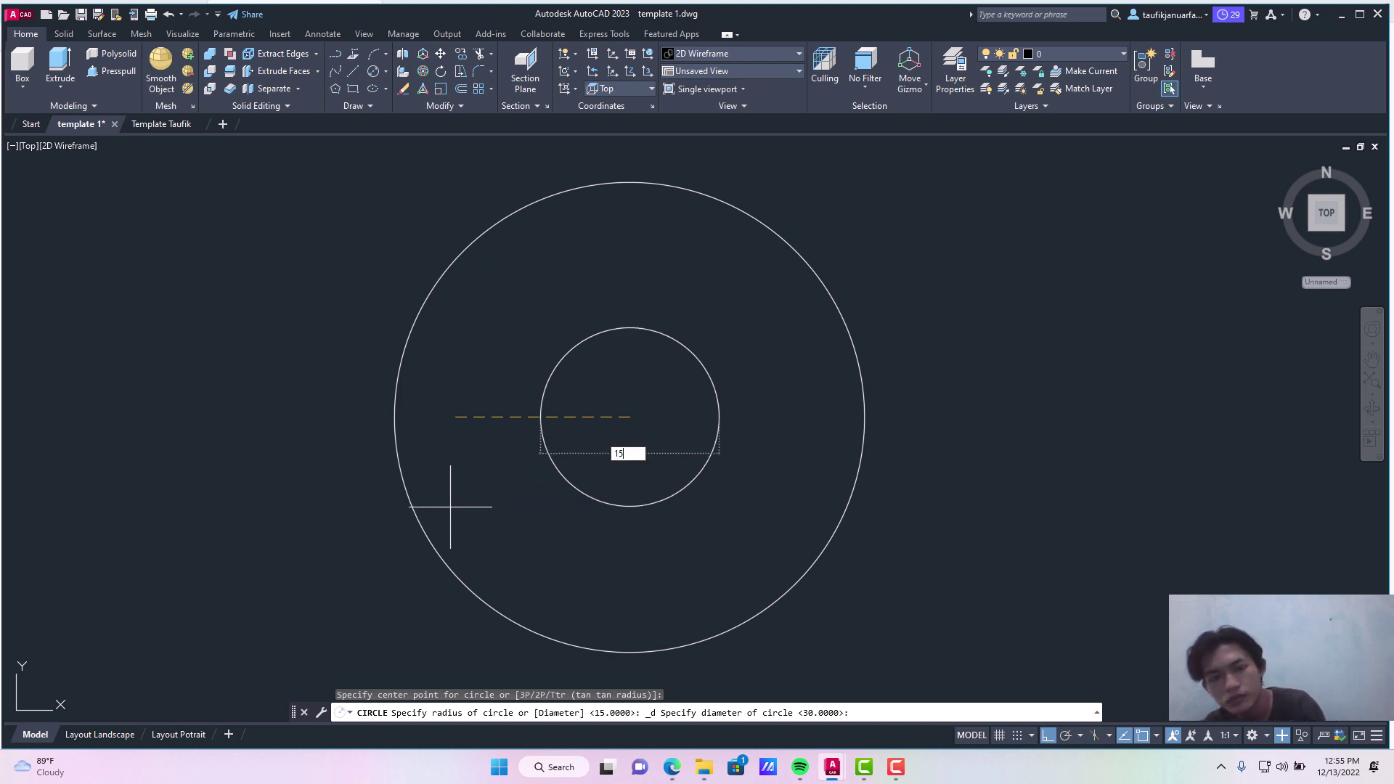
pyautogui.press('Return')
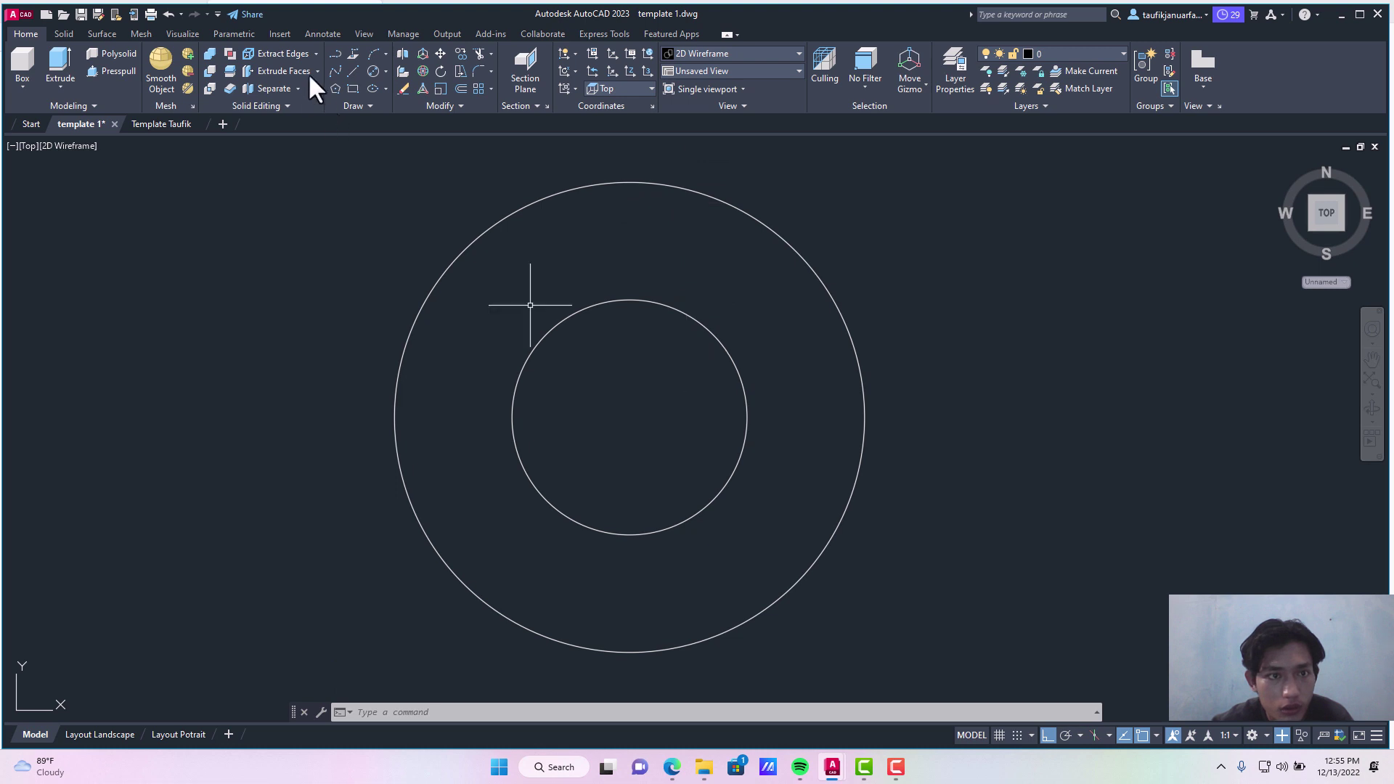
# Step: Draw a 60-unit horizontal polyline rightward from the outer circle's bottom quadrant
pyautogui.click(337, 54)
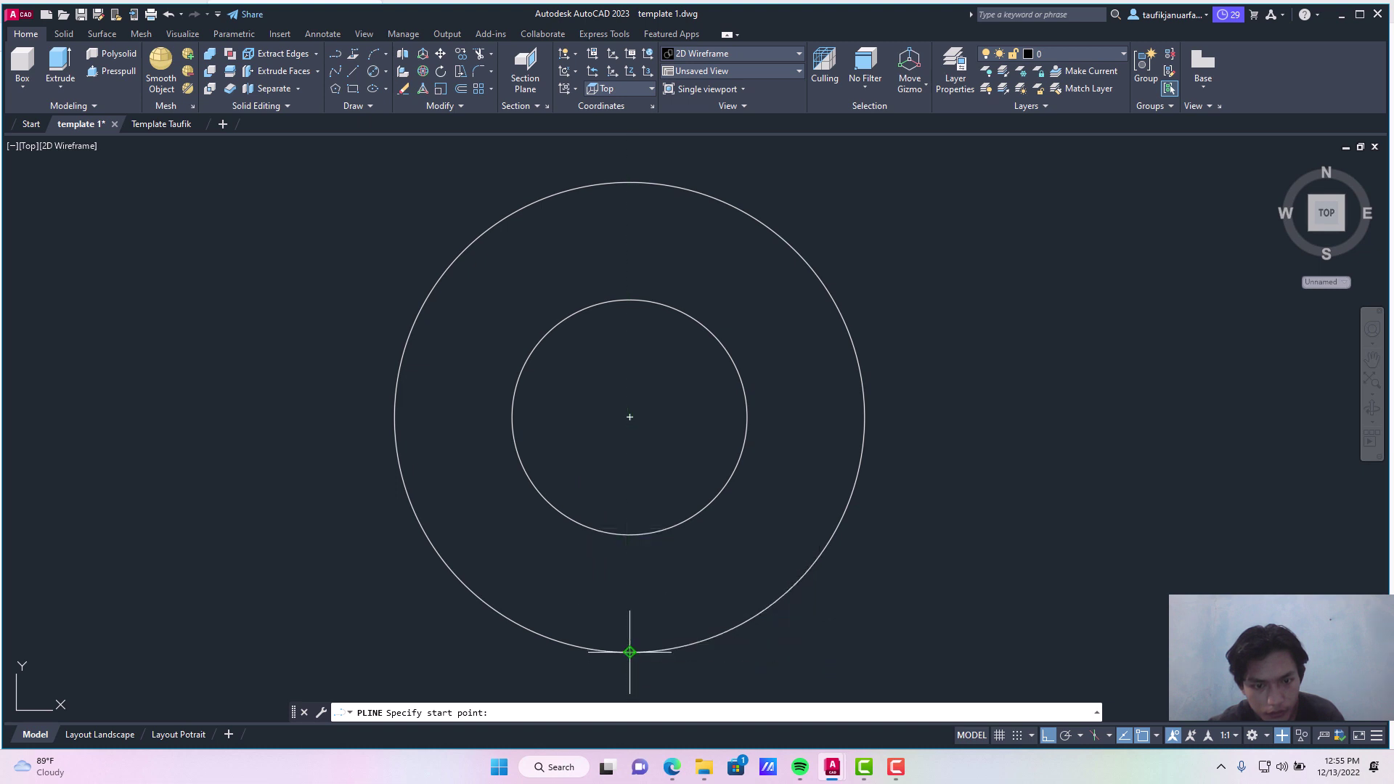
pyautogui.click(630, 651)
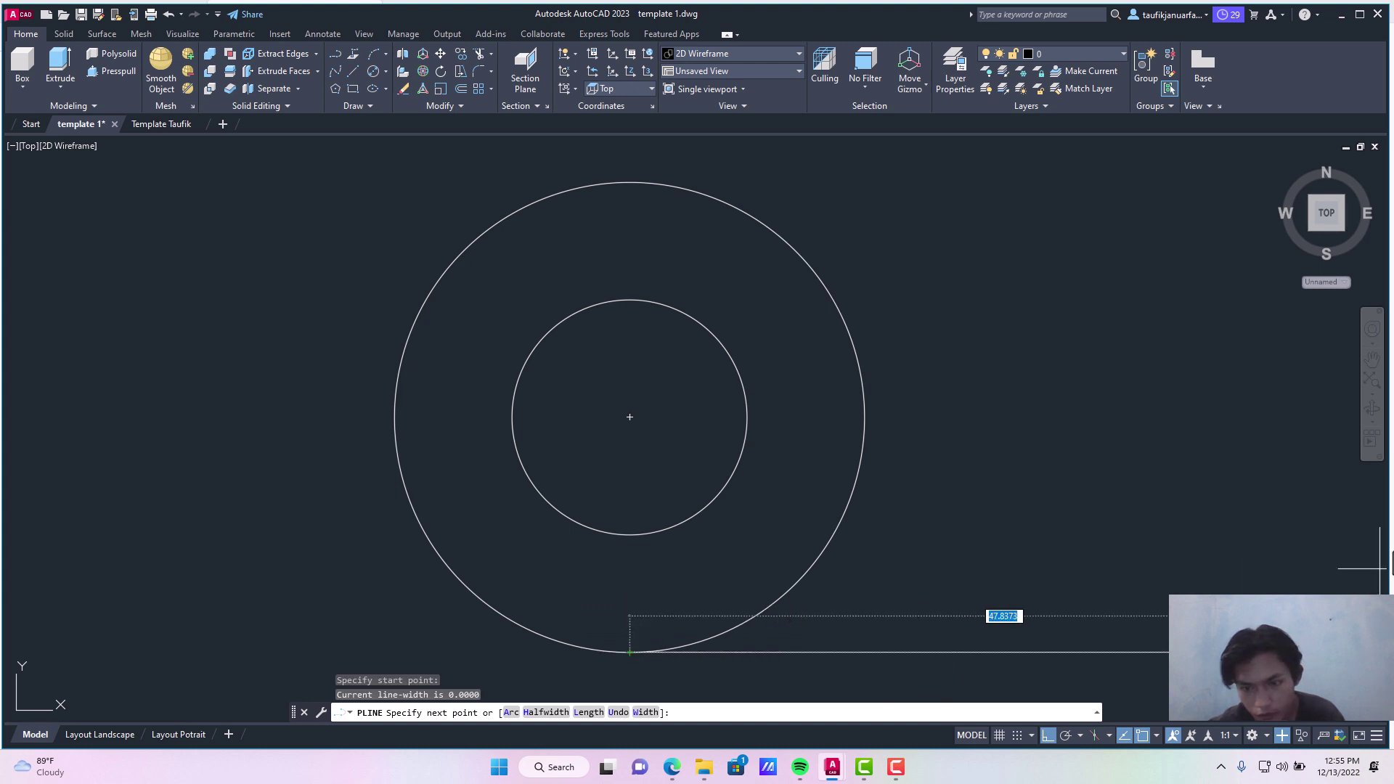
pyautogui.write('60')
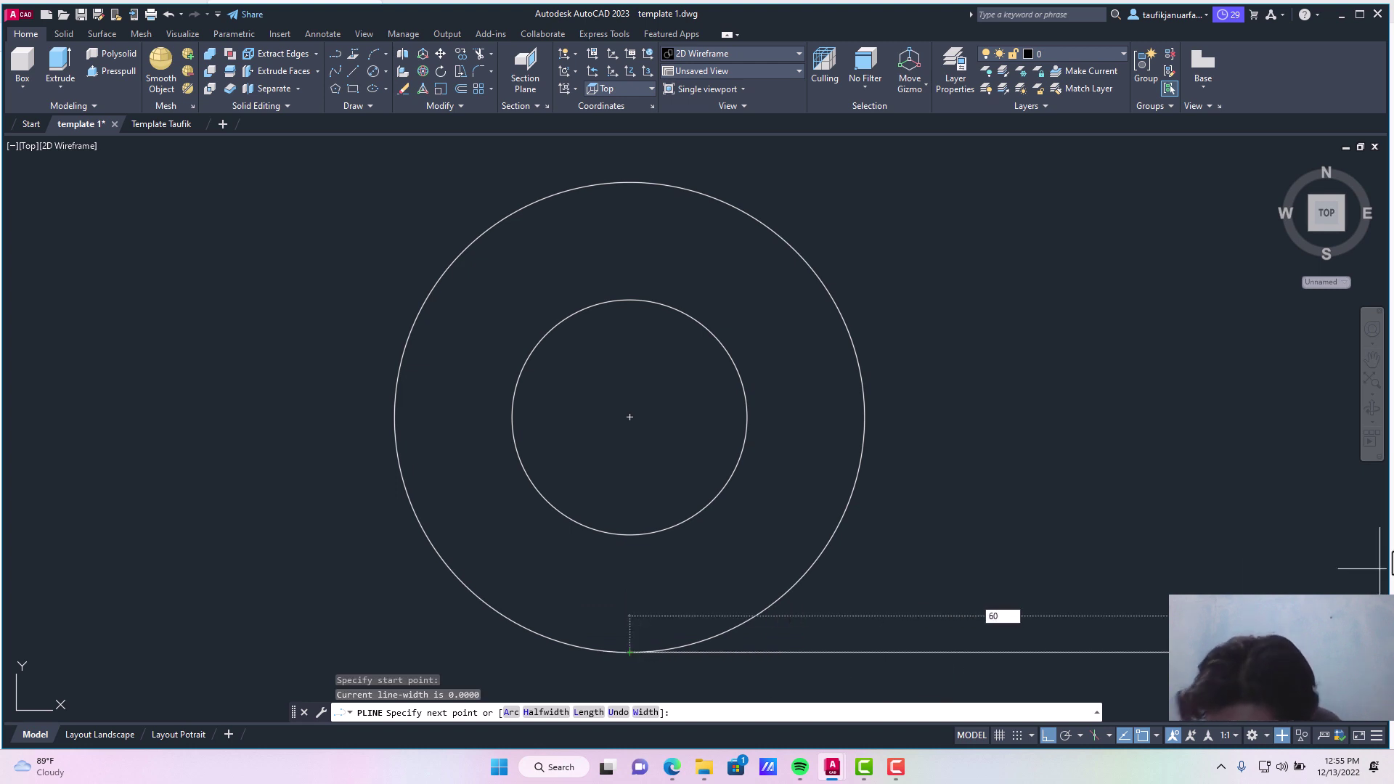
pyautogui.press('Return')
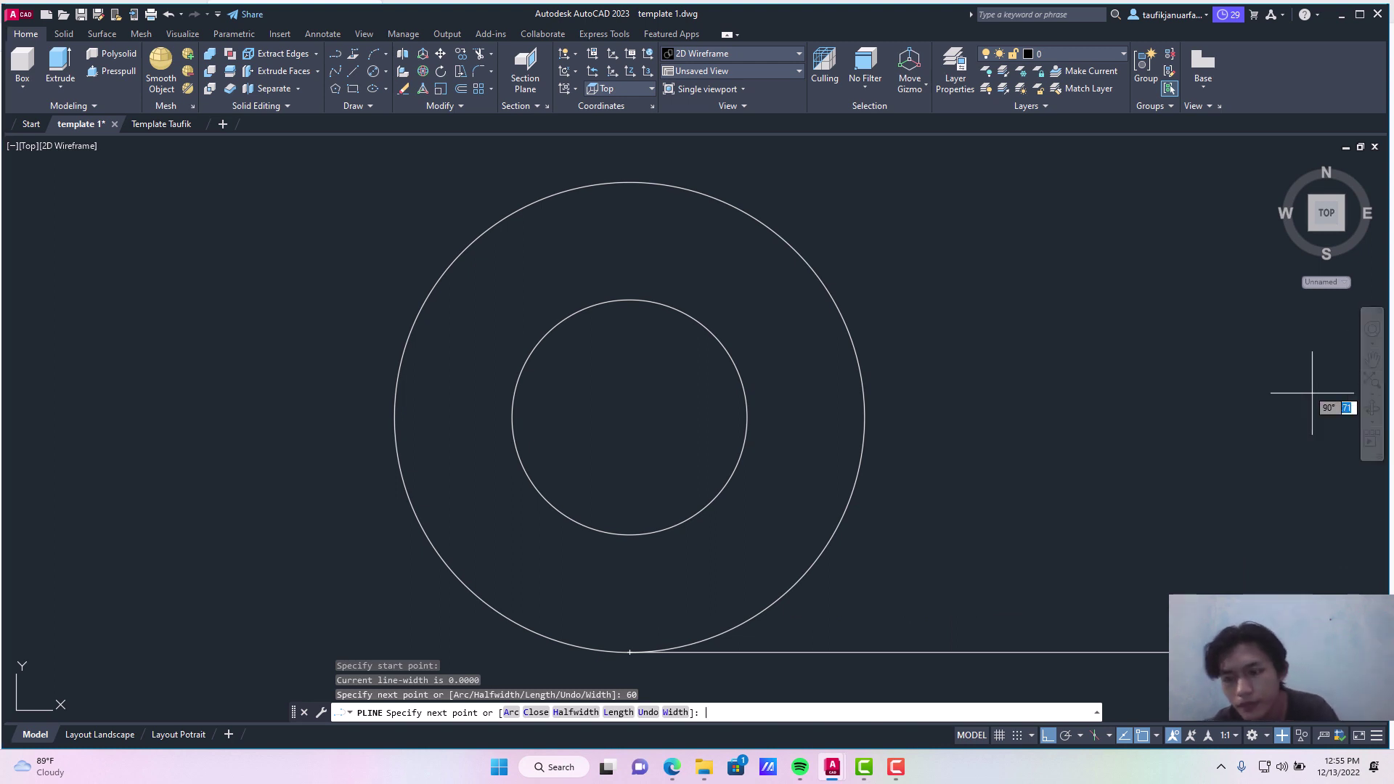
pyautogui.press('Return')
pyautogui.click(1372, 359)
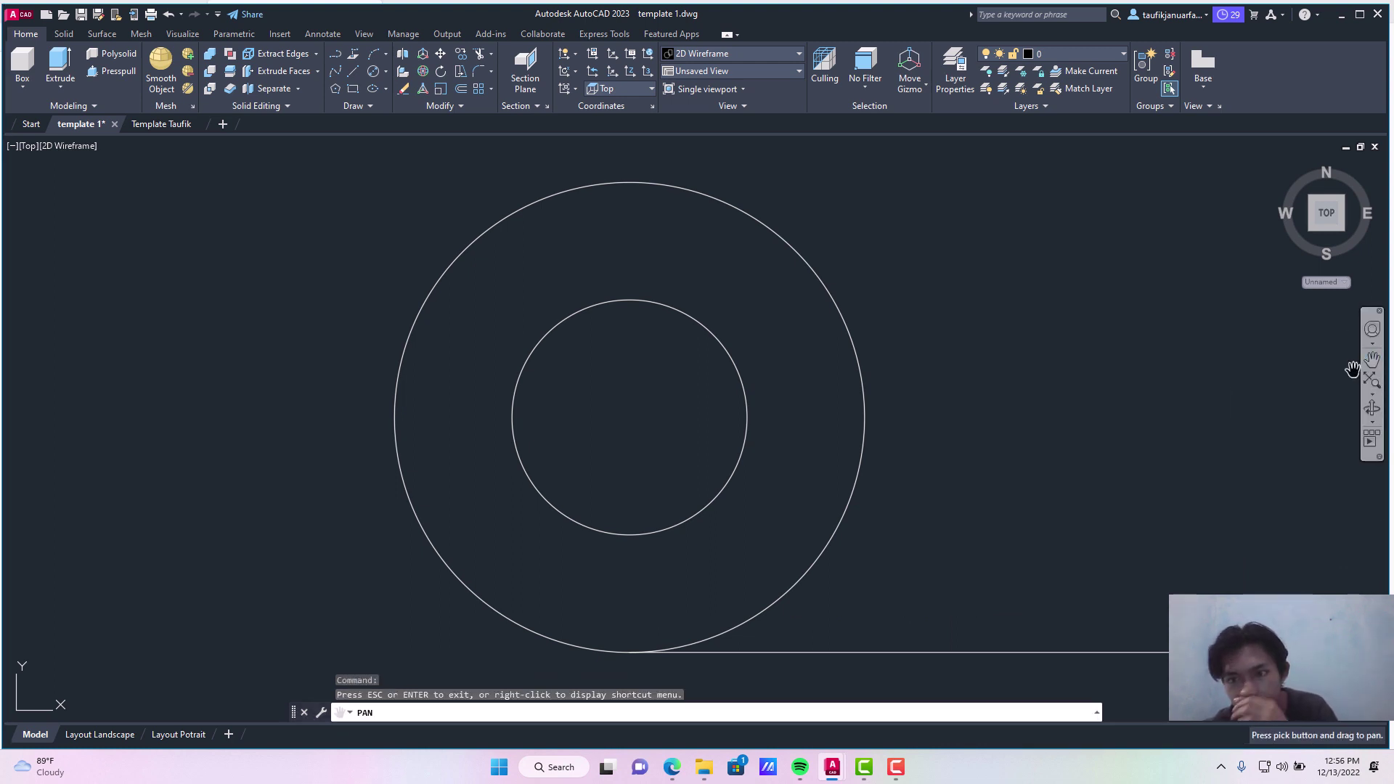
pyautogui.moveTo(1129, 445); pyautogui.dragTo(798, 453)
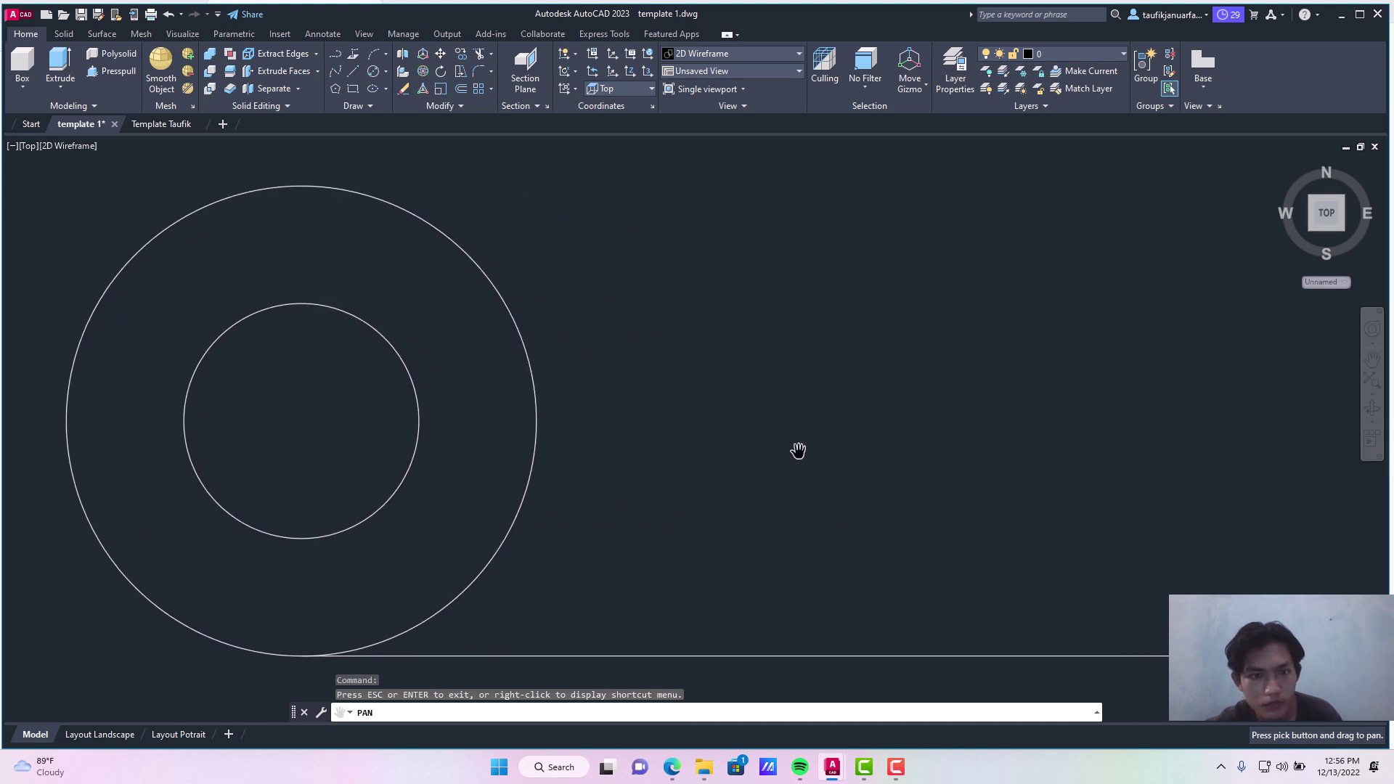
pyautogui.press('Escape')
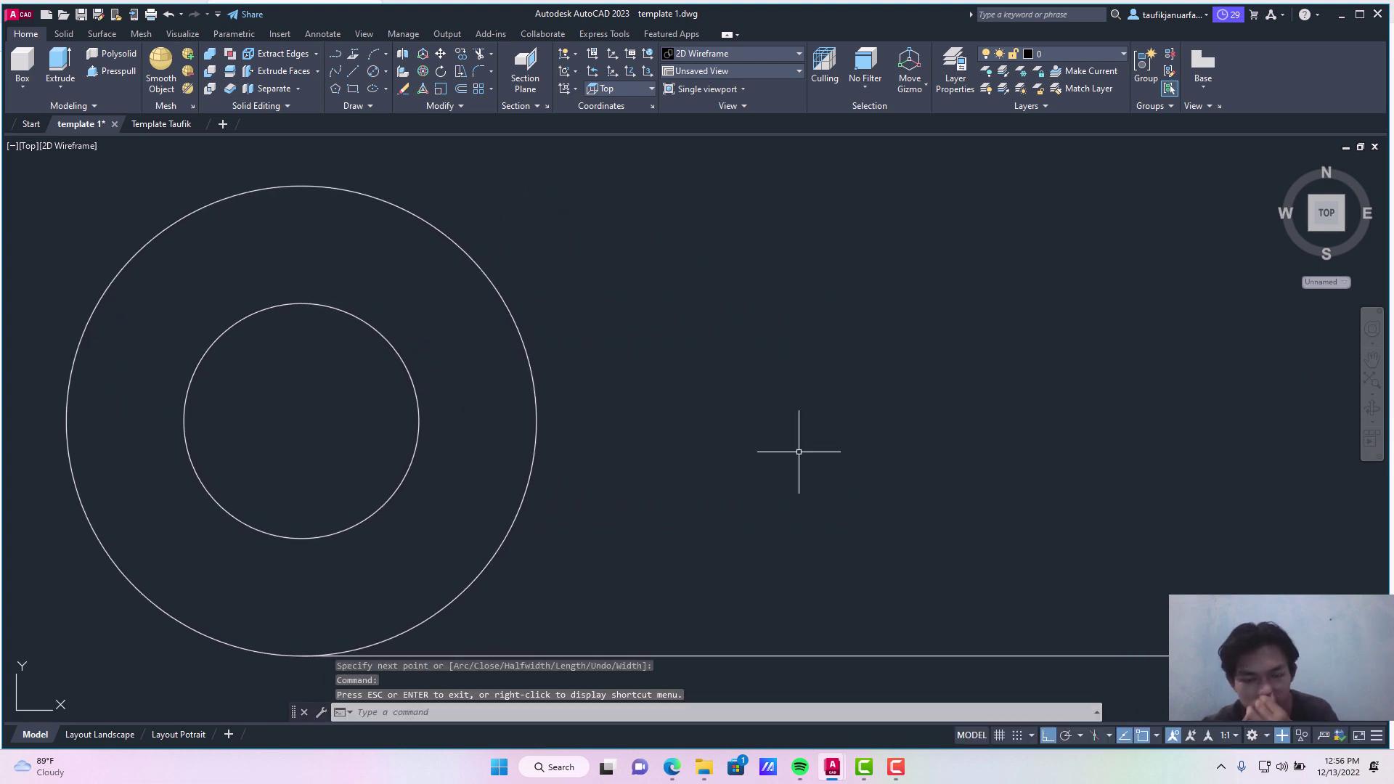
# Step: Mirror the 60-unit line about the horizontal axis through the circle centre, keeping the original
pyautogui.write('M')
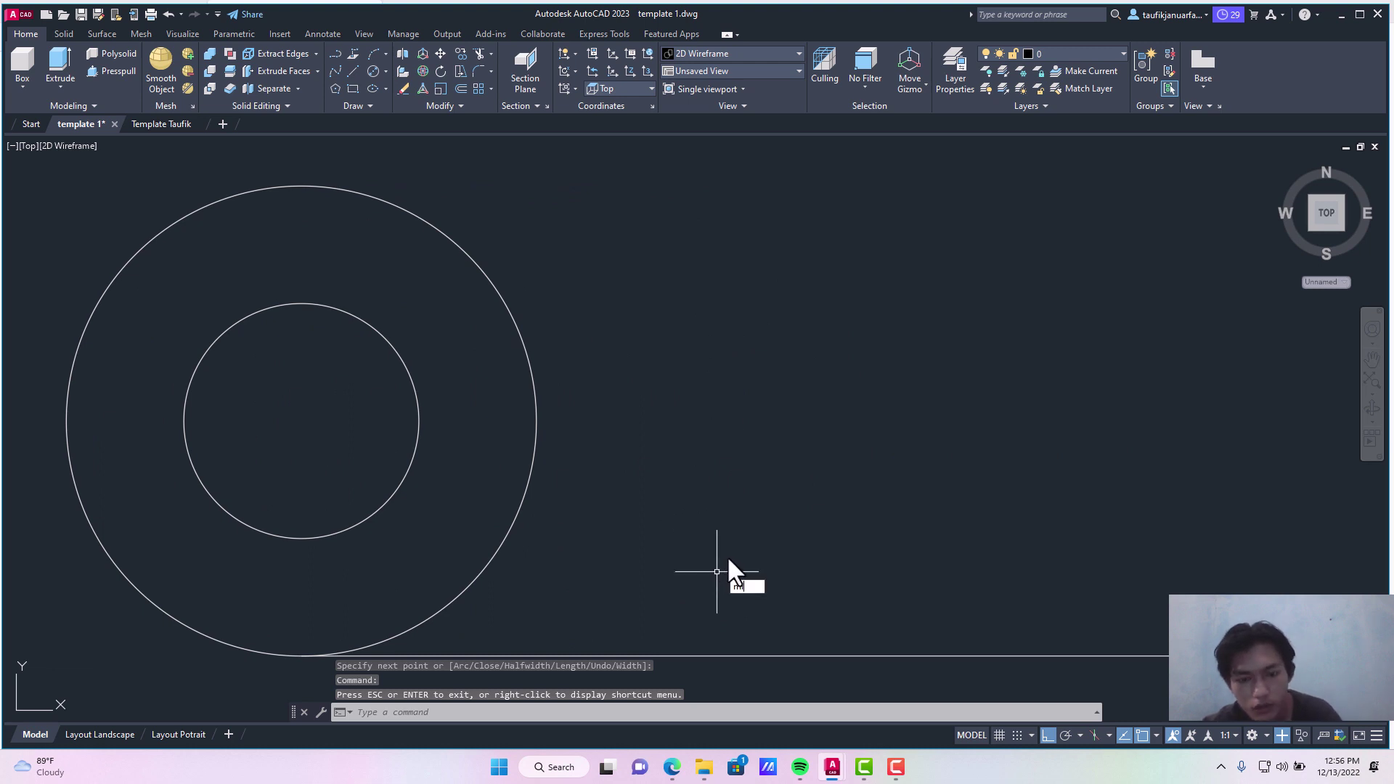
pyautogui.write('I')
pyautogui.click(768, 602)
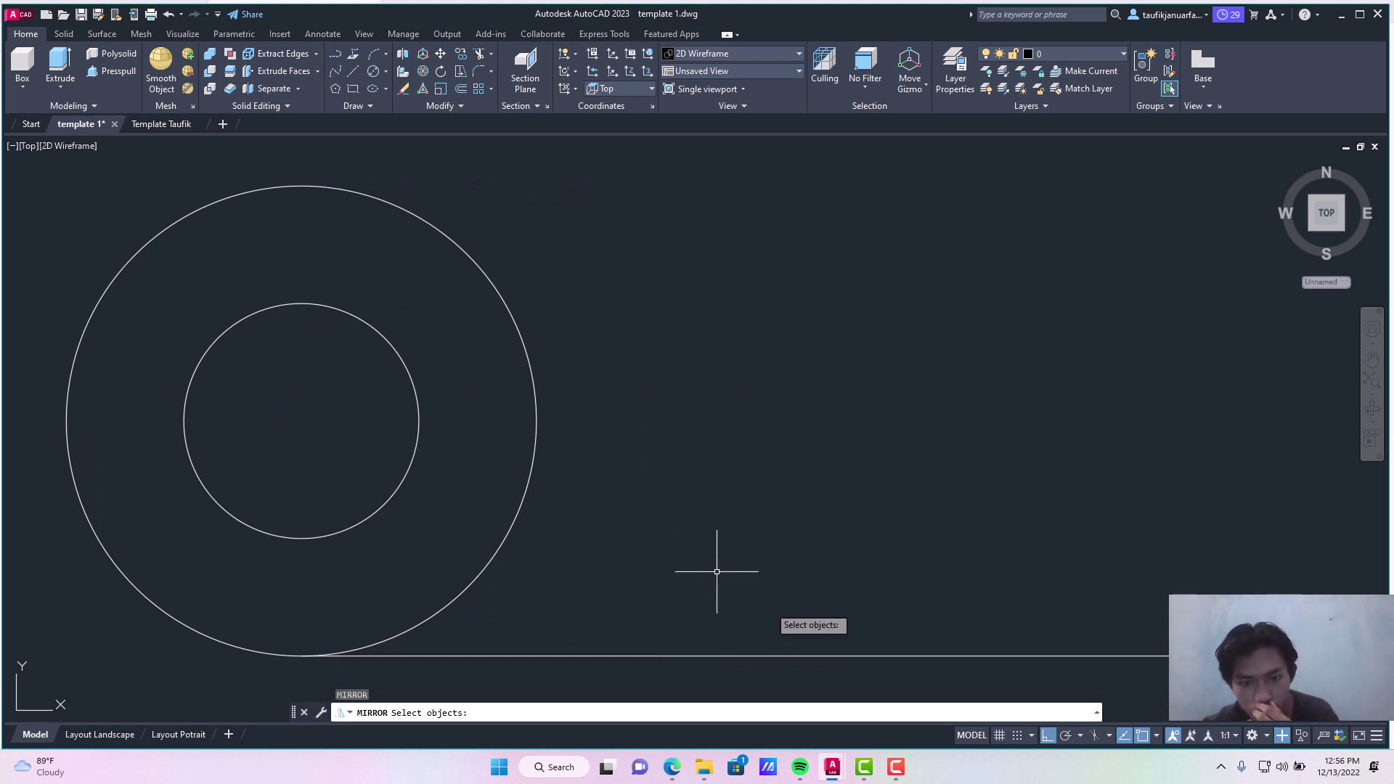
pyautogui.click(778, 654)
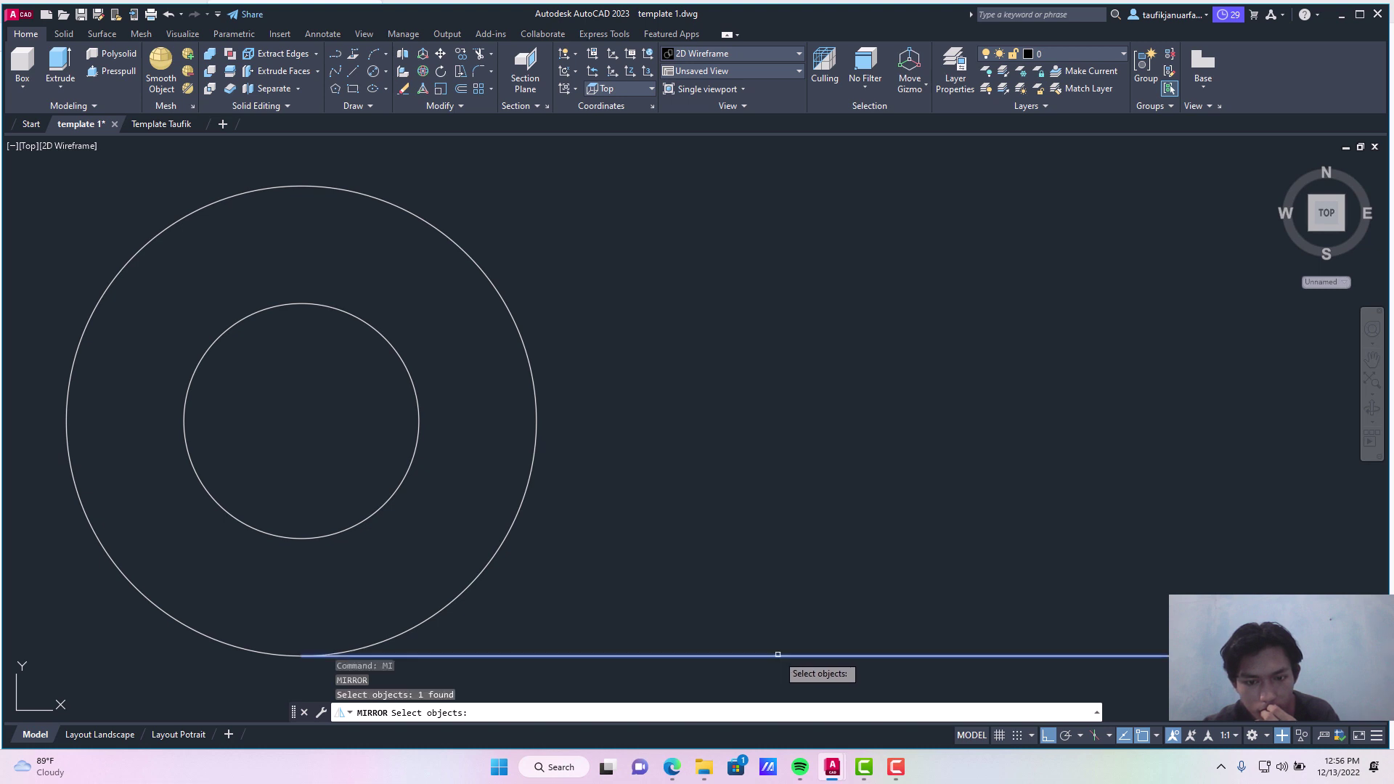
pyautogui.press('Return')
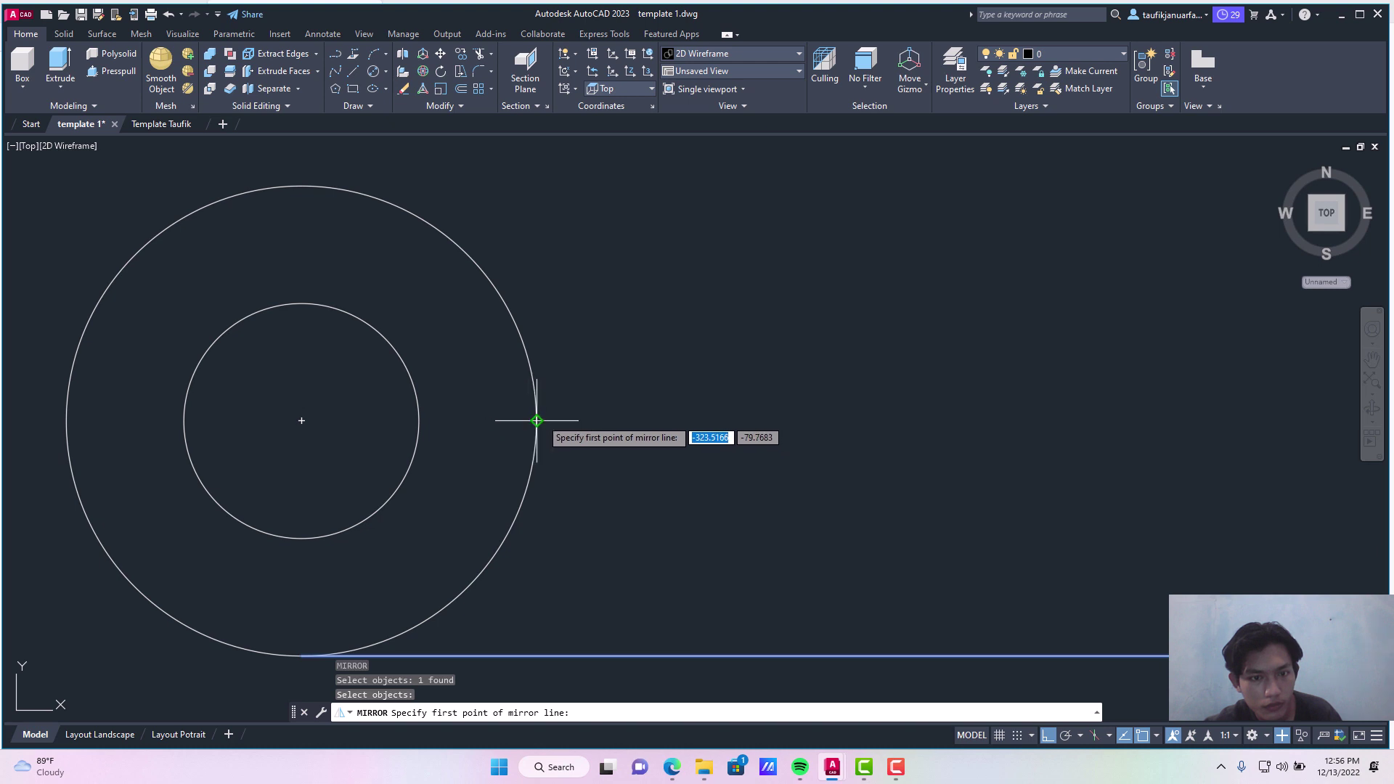
pyautogui.click(537, 420)
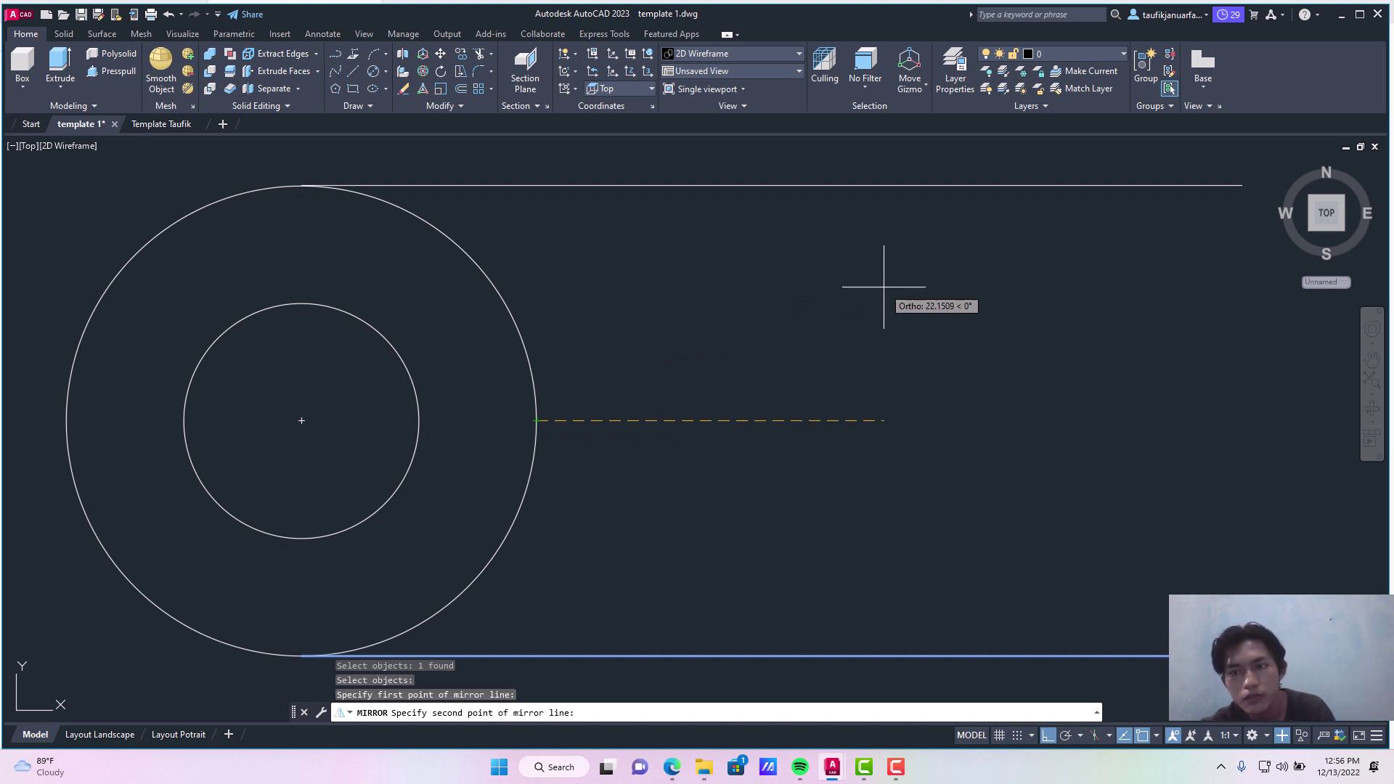
pyautogui.press('Return')
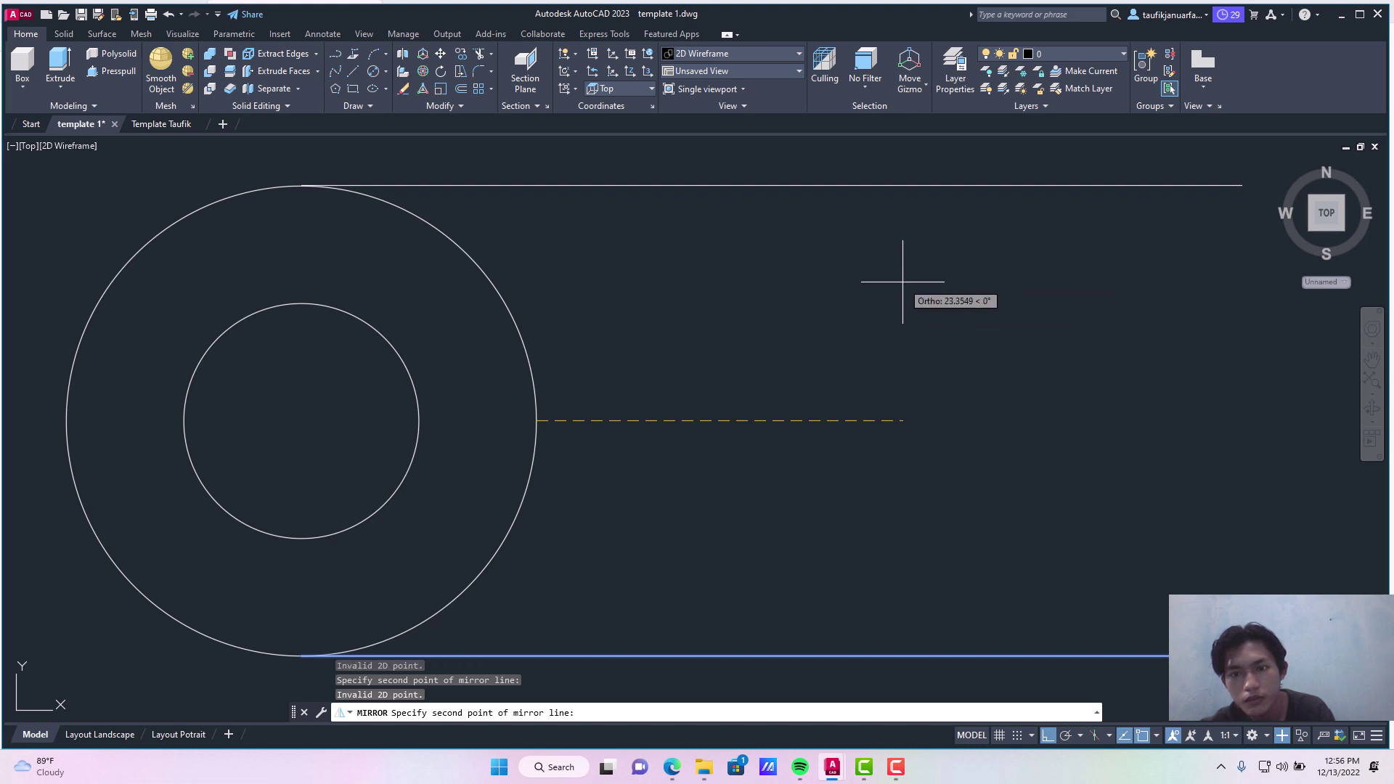
pyautogui.click(902, 282)
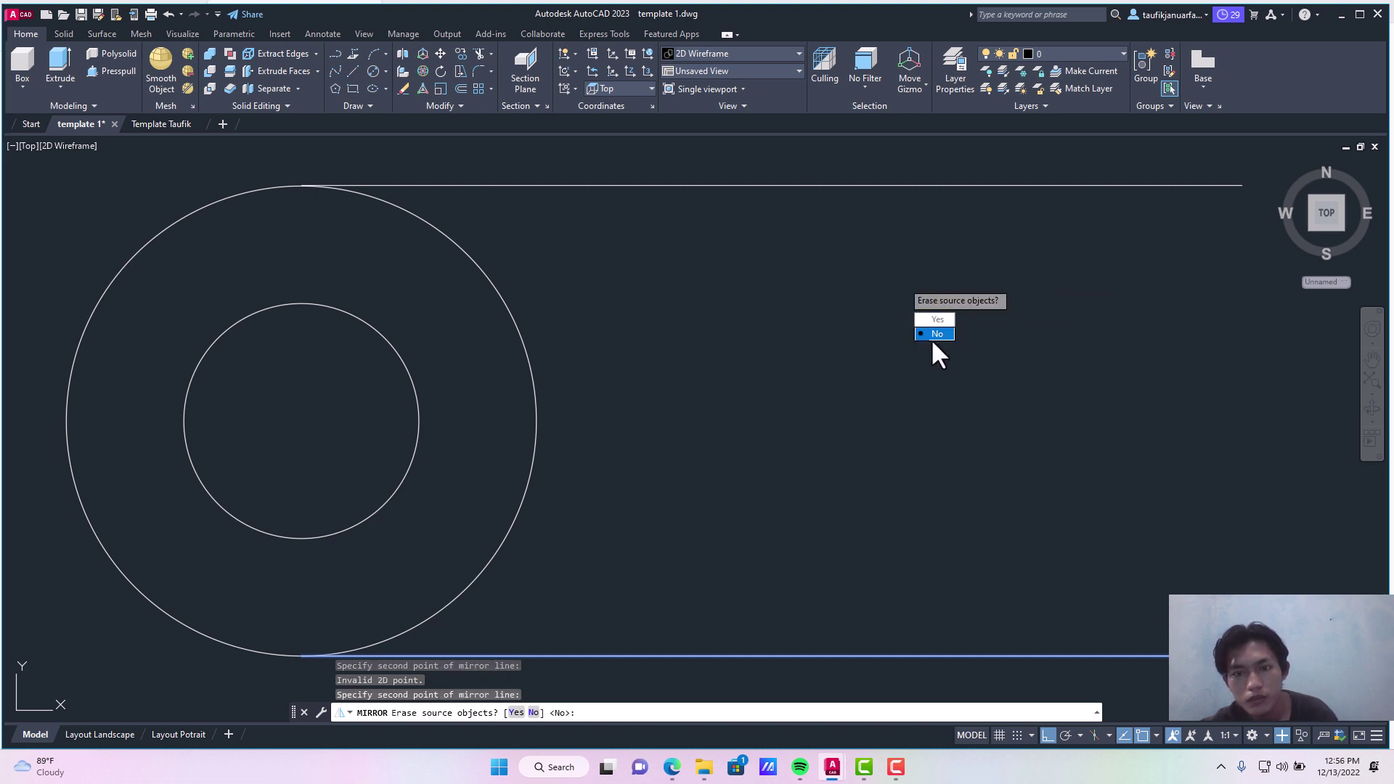
pyautogui.click(932, 338)
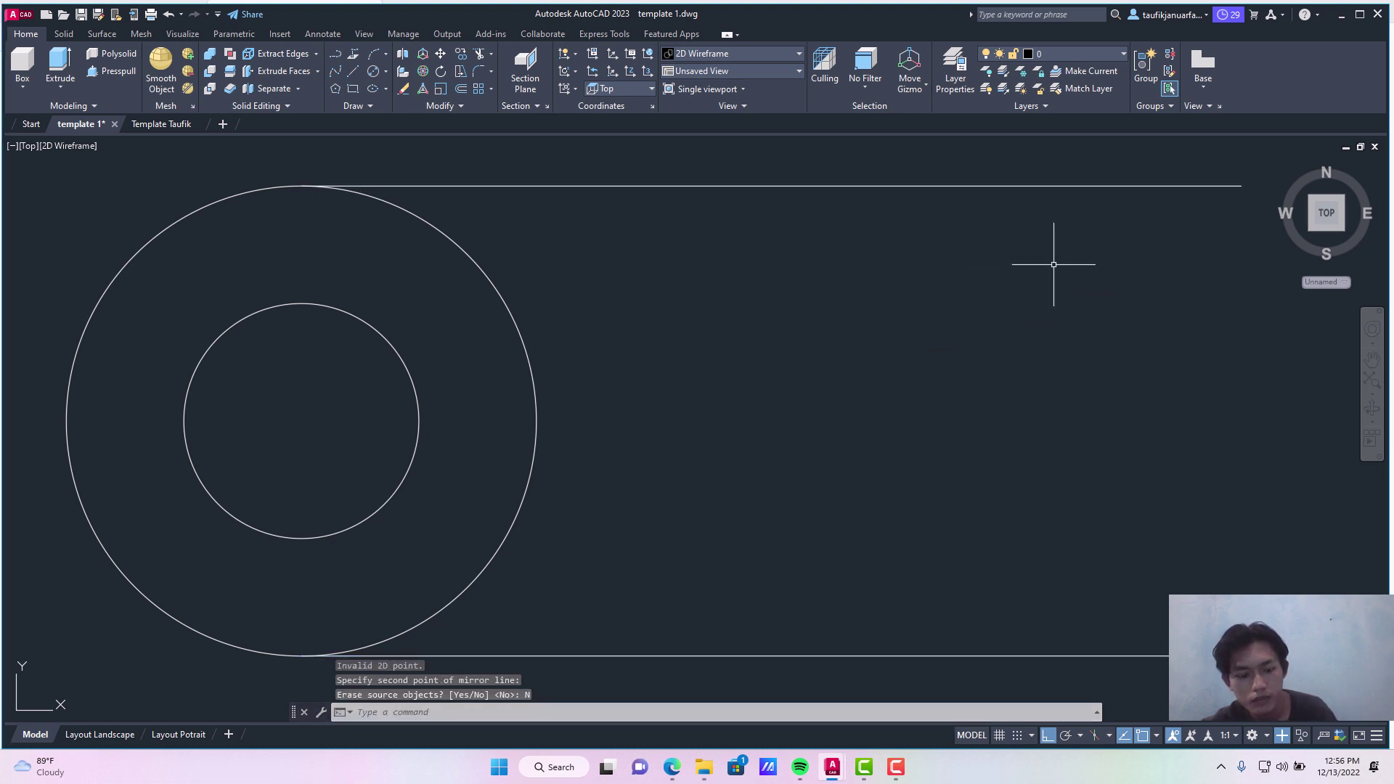
pyautogui.press('Return')
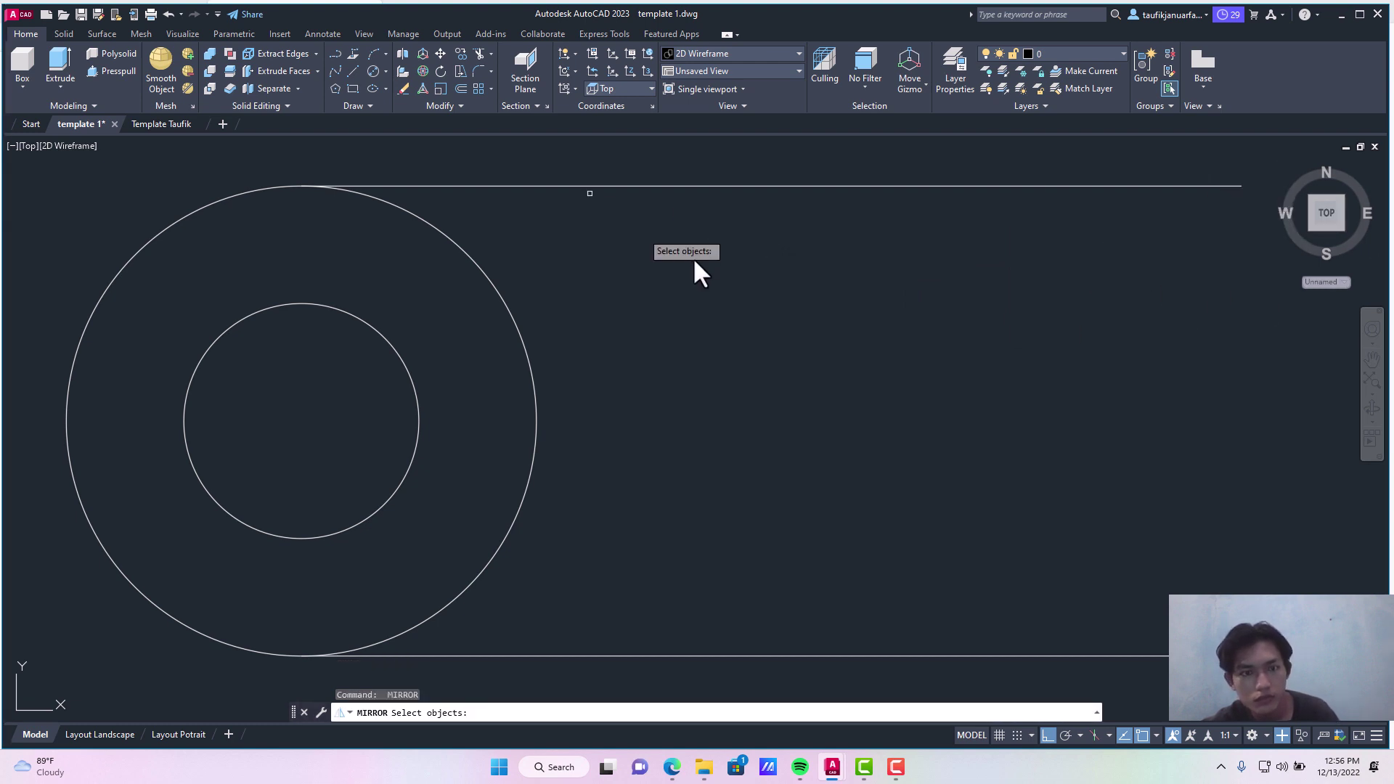
pyautogui.press('Return')
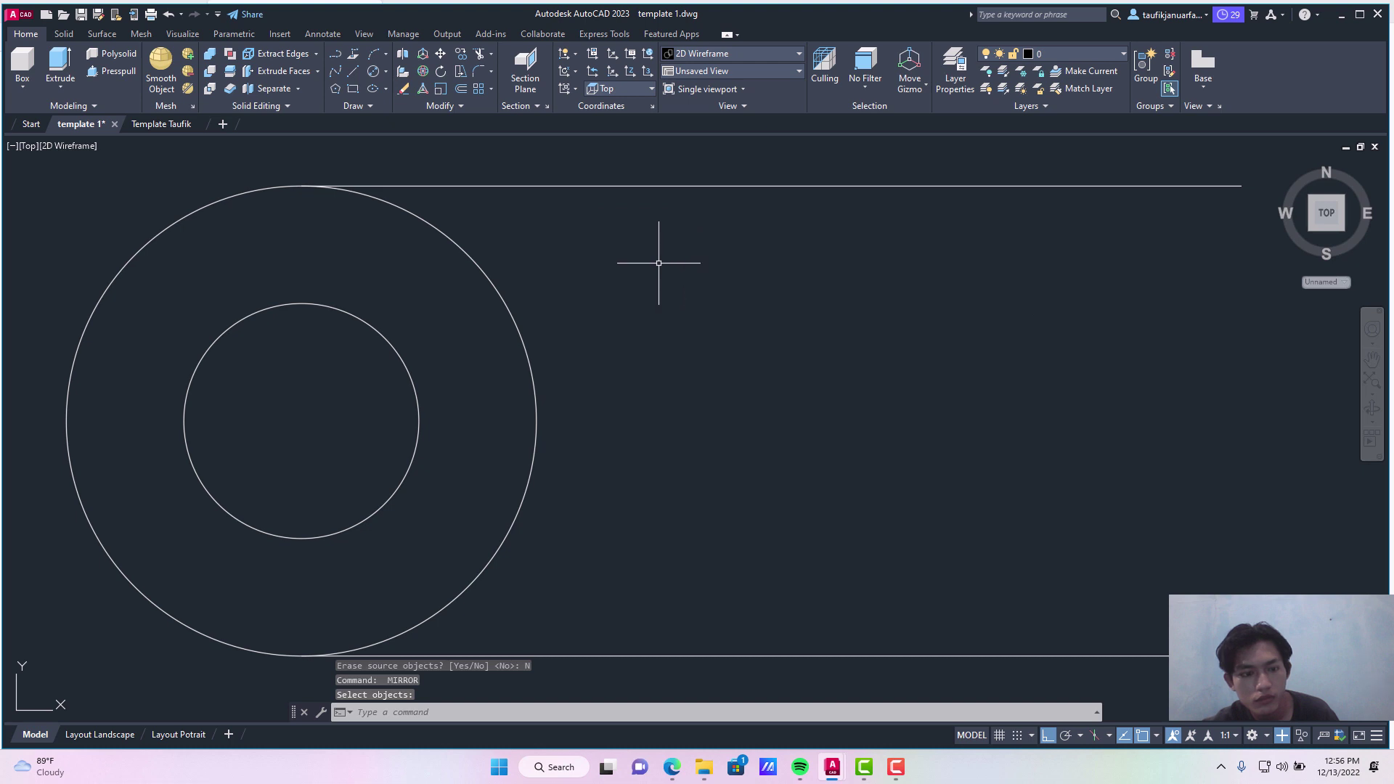
# Step: Draw a vertical polyline joining the right ends of the two 60-unit lines
pyautogui.click(337, 54)
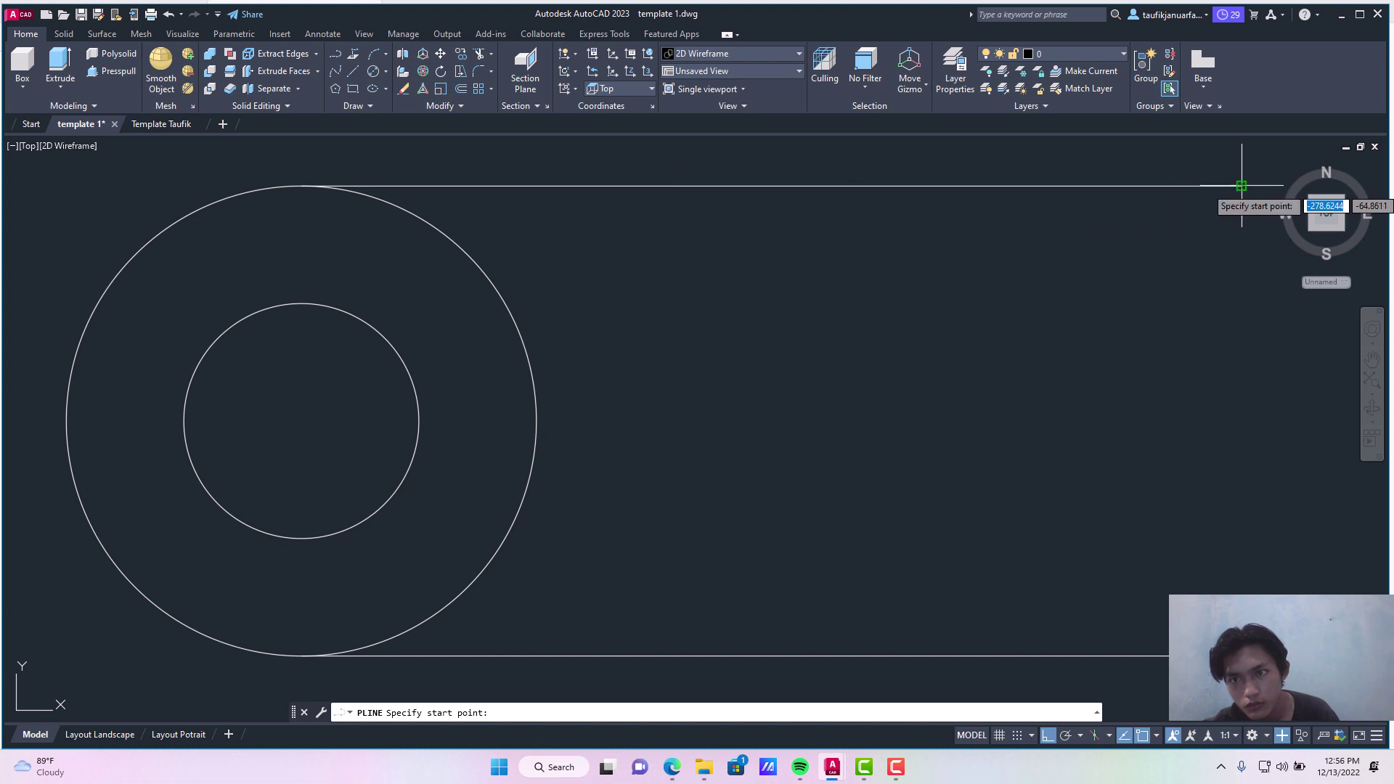
pyautogui.click(1242, 185)
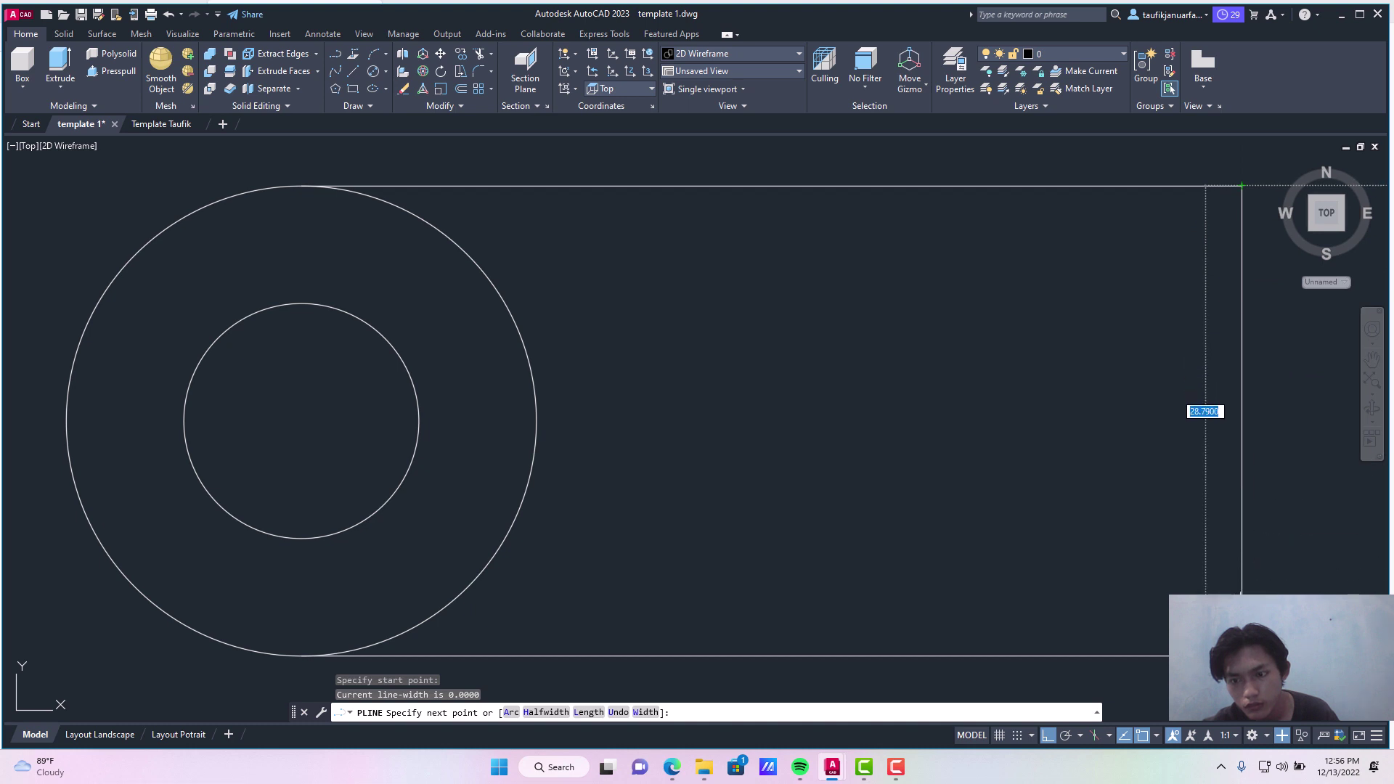
pyautogui.click(1242, 655)
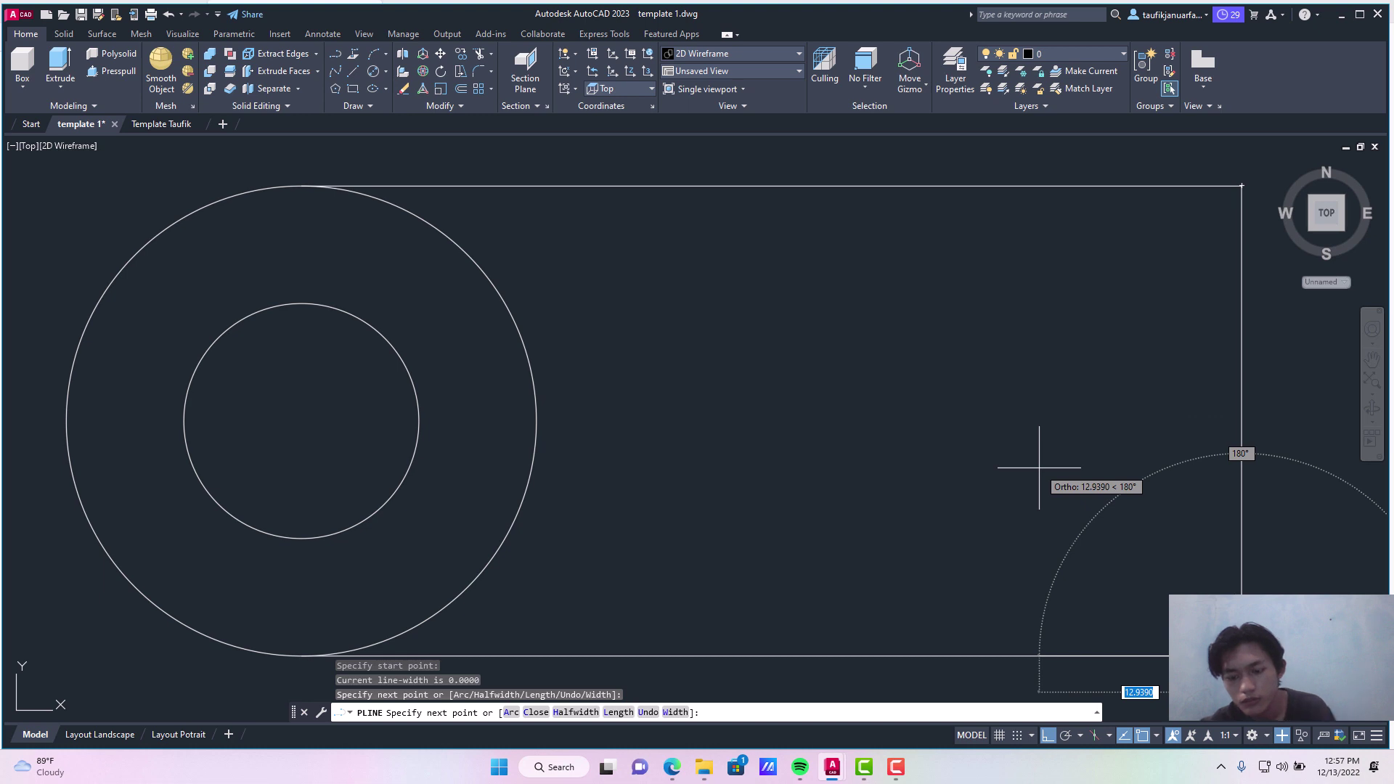
pyautogui.press('Return')
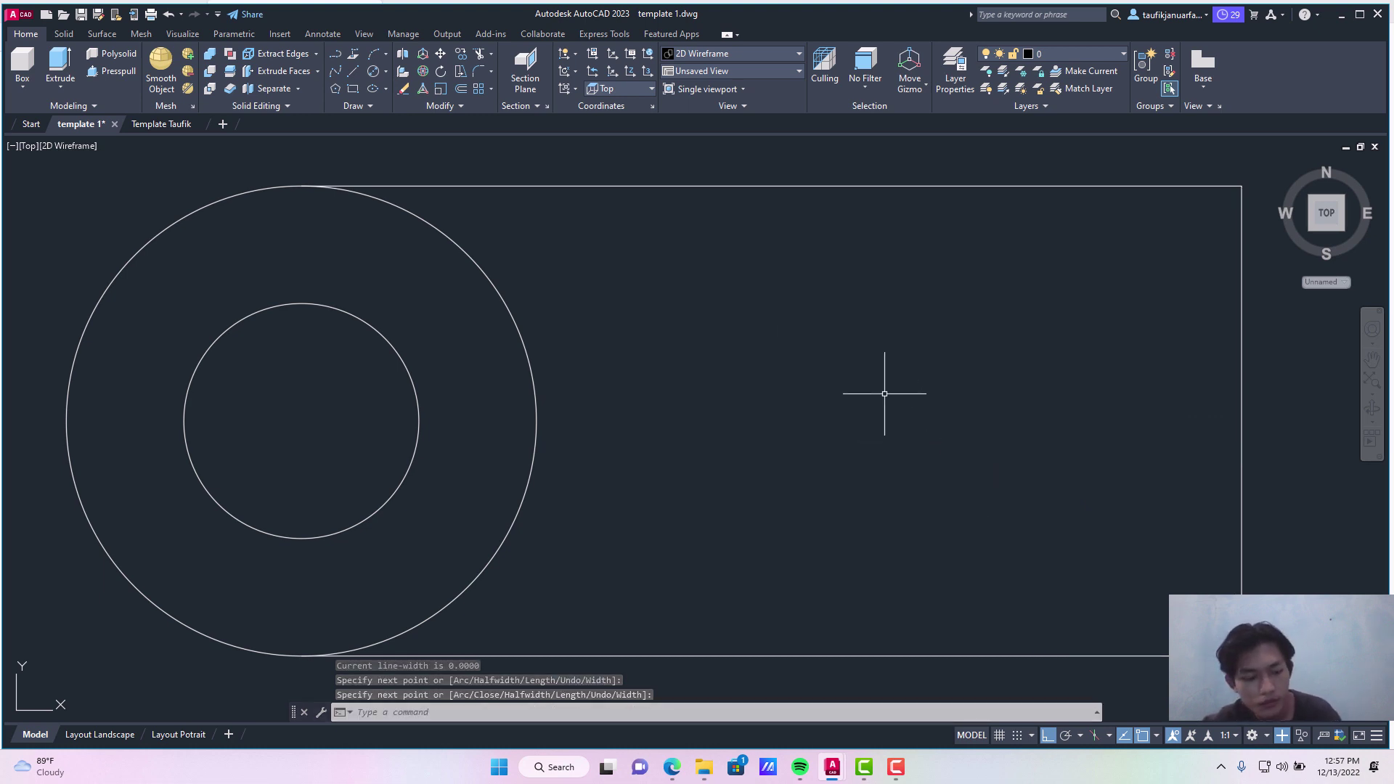
pyautogui.write('CH')
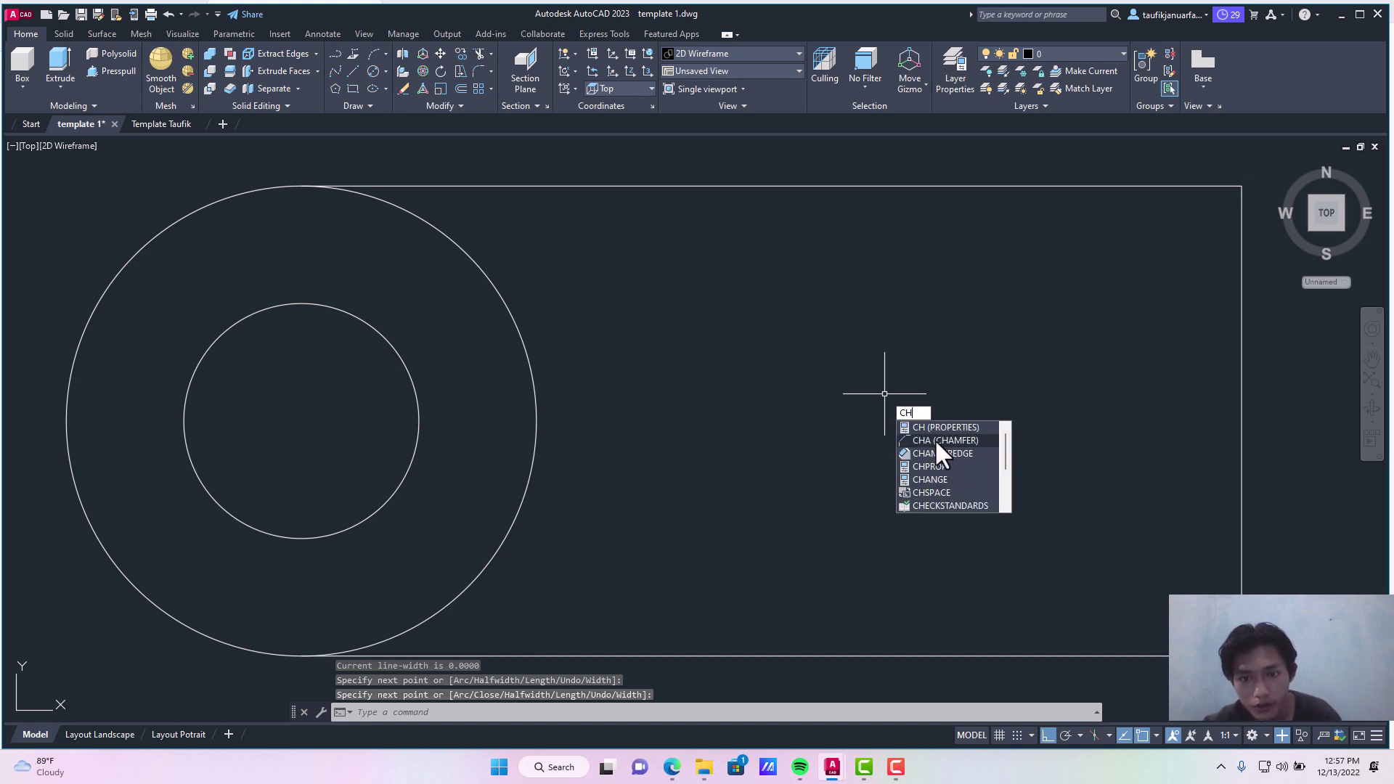
# Step: Chamfer the bottom-right corner between the bottom and right edges with distances 9 and 9
pyautogui.click(936, 440)
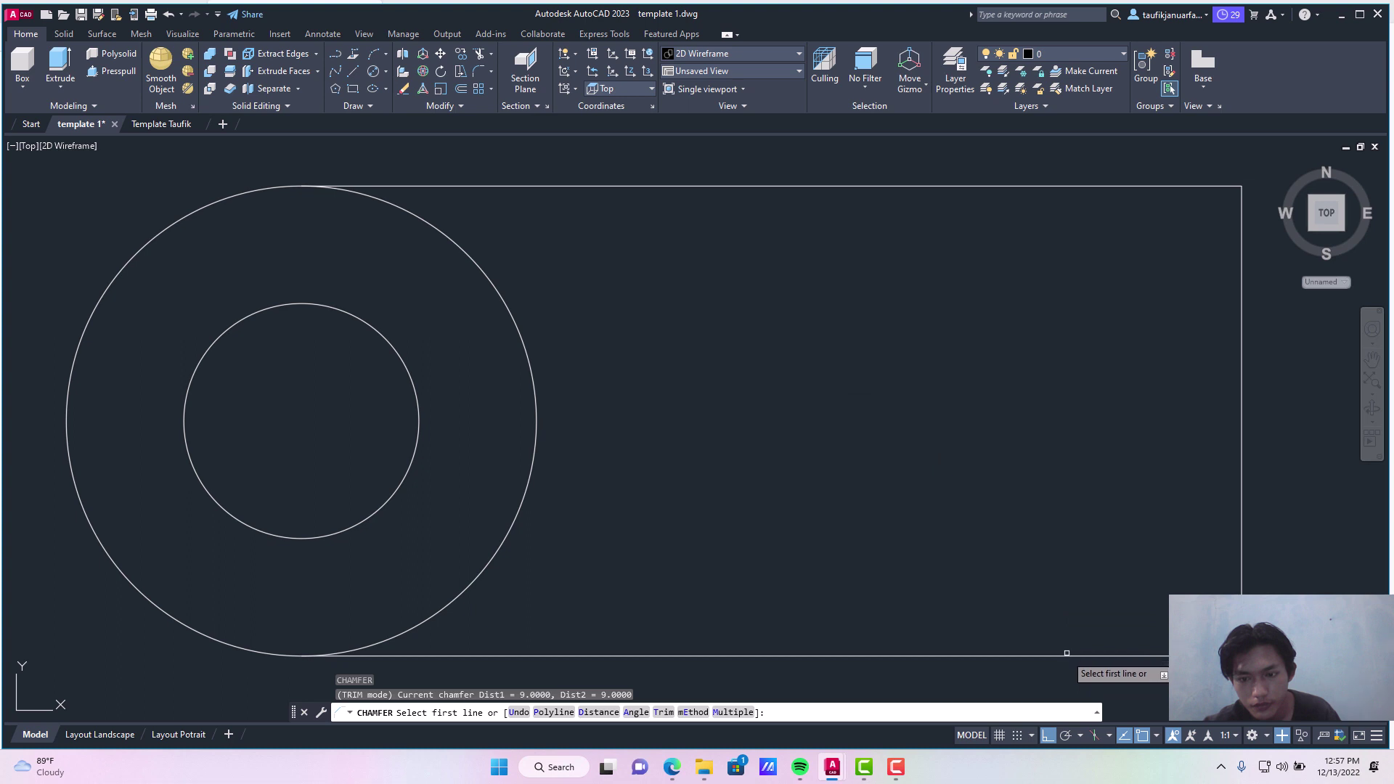
pyautogui.click(1065, 656)
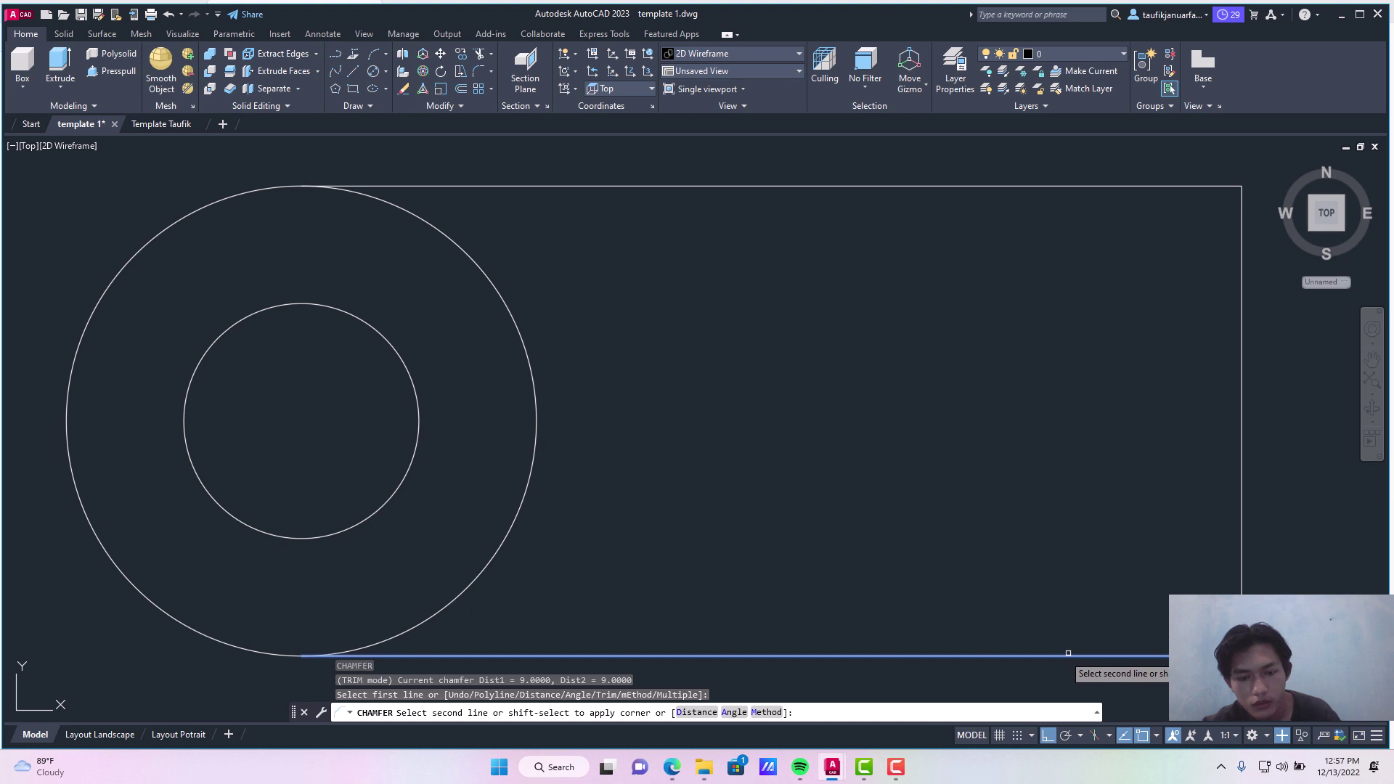
pyautogui.click(697, 712)
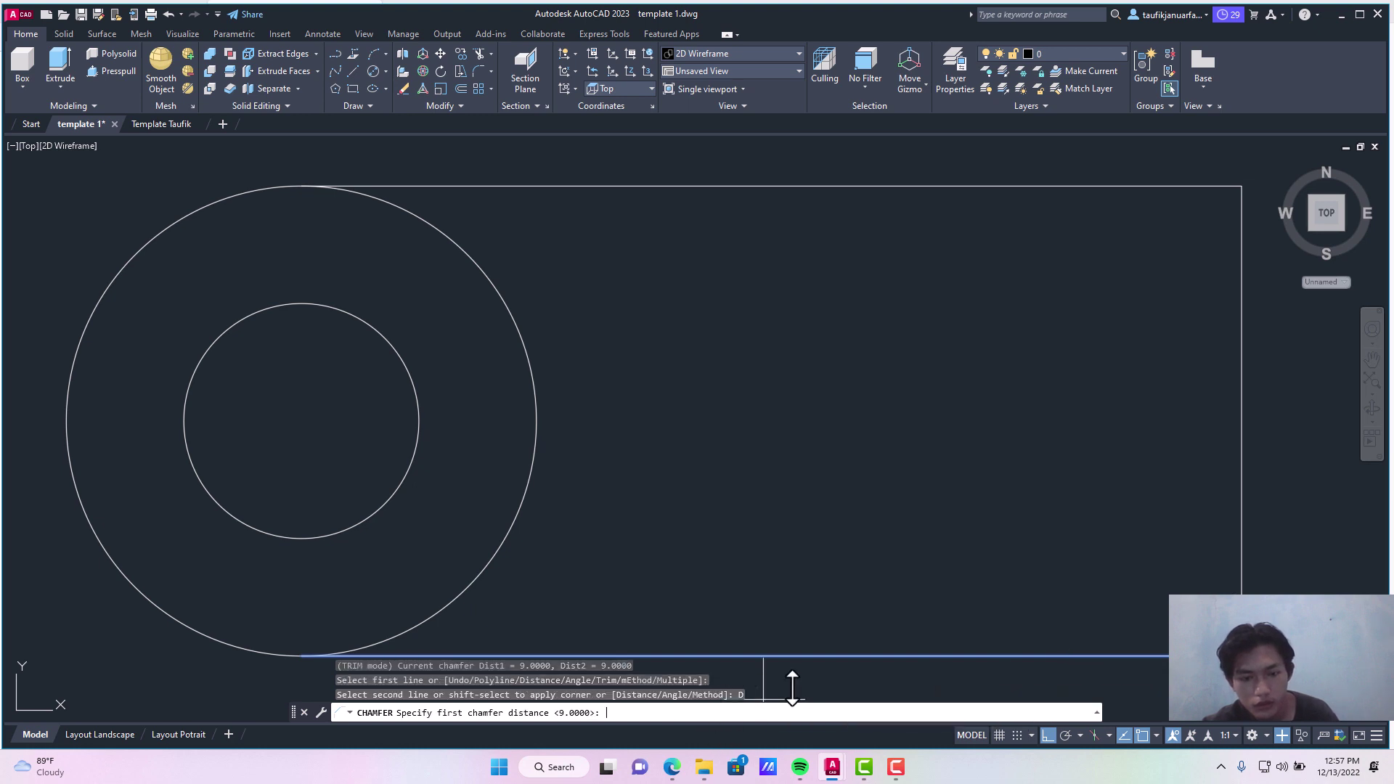
pyautogui.write('9')
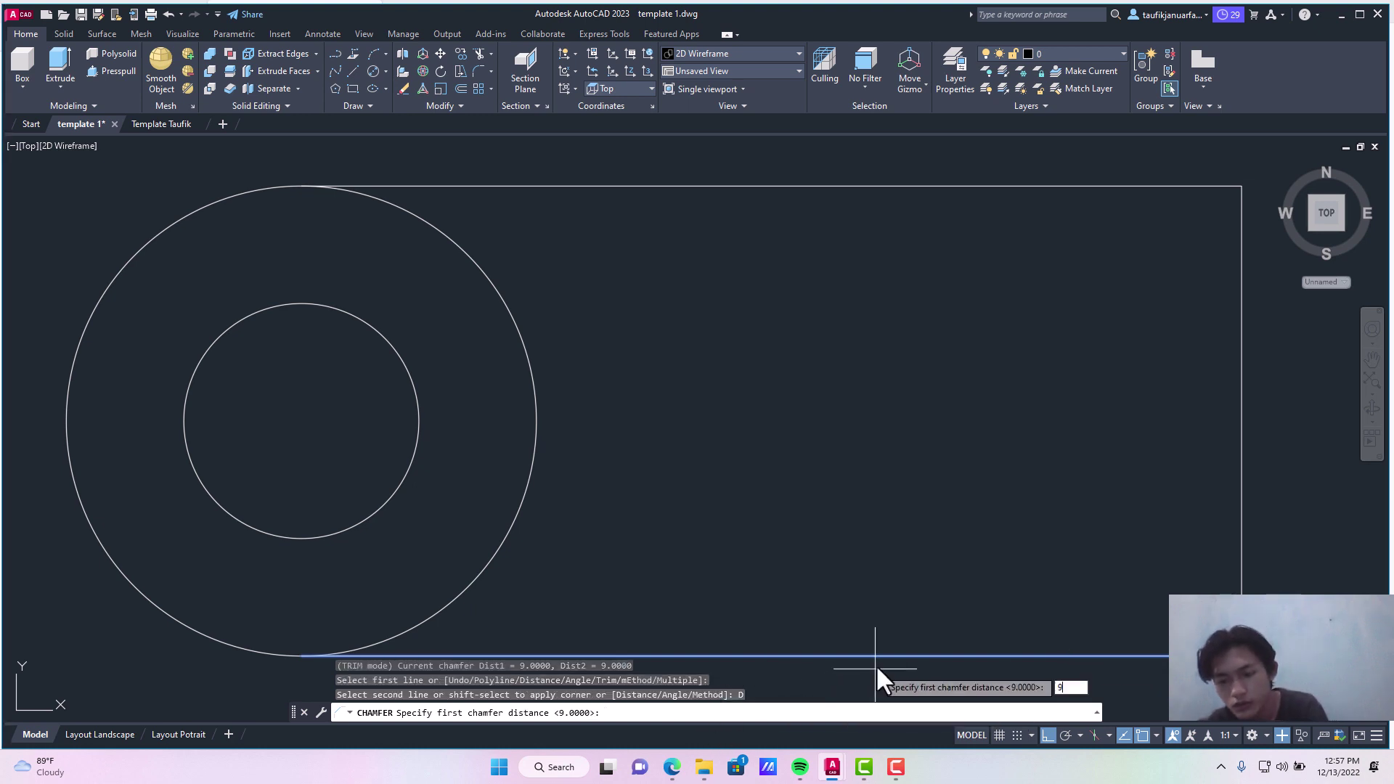
pyautogui.press('Return')
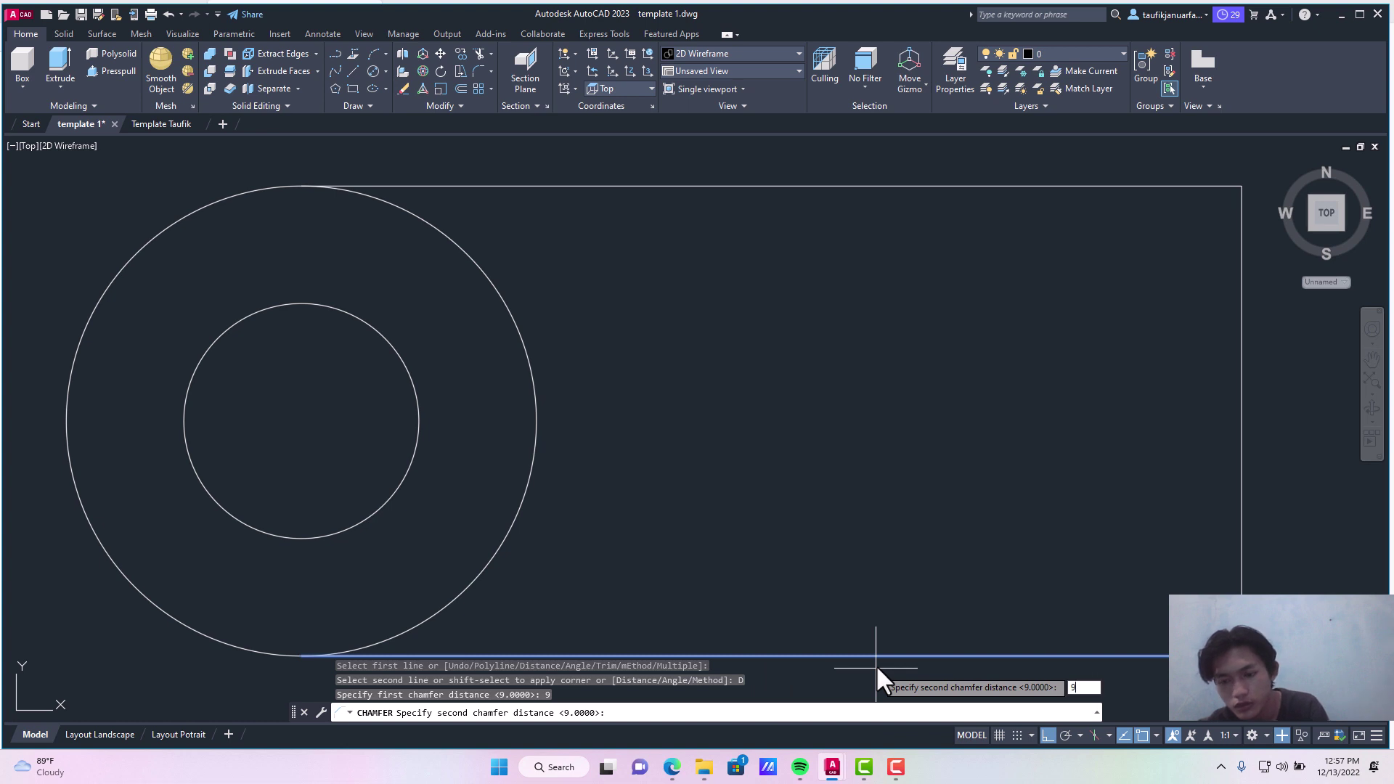
pyautogui.write('9')
pyautogui.press('Return')
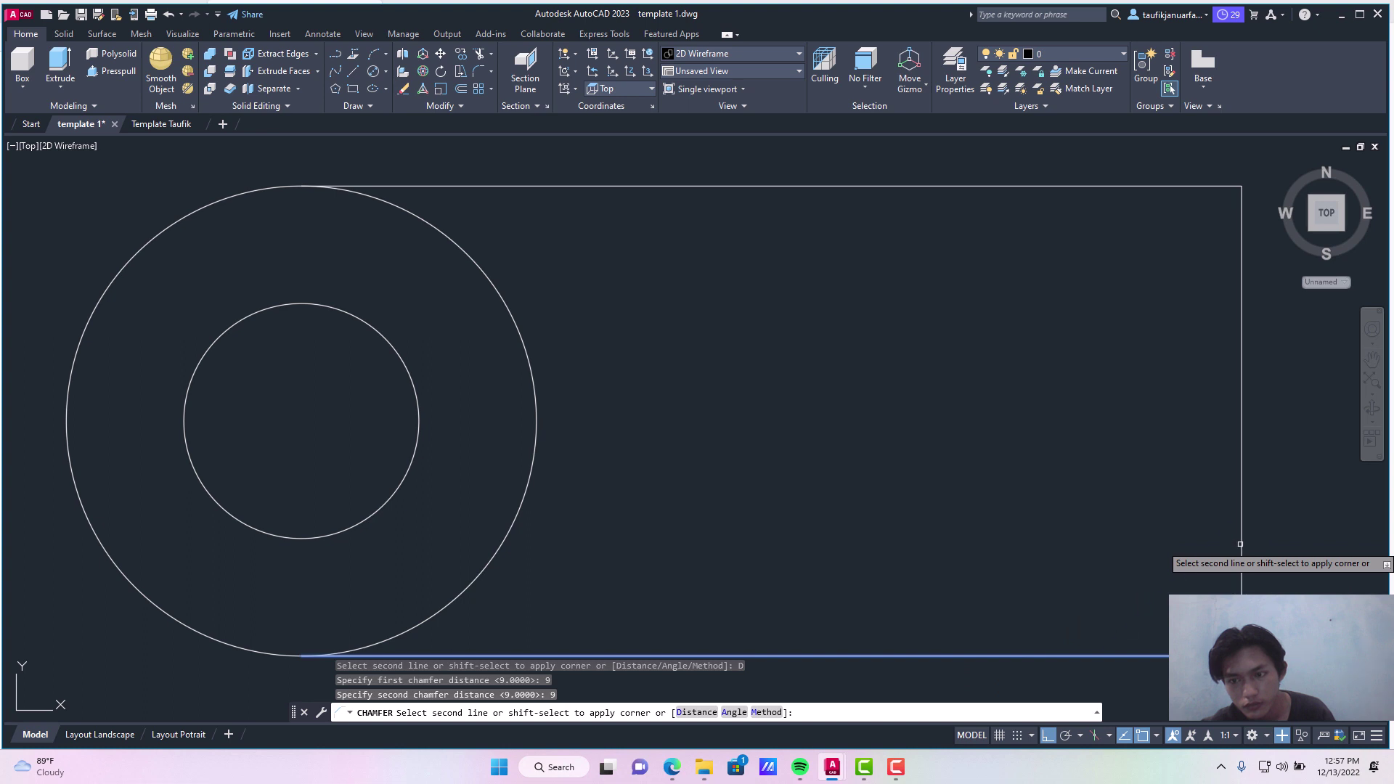
pyautogui.click(1240, 543)
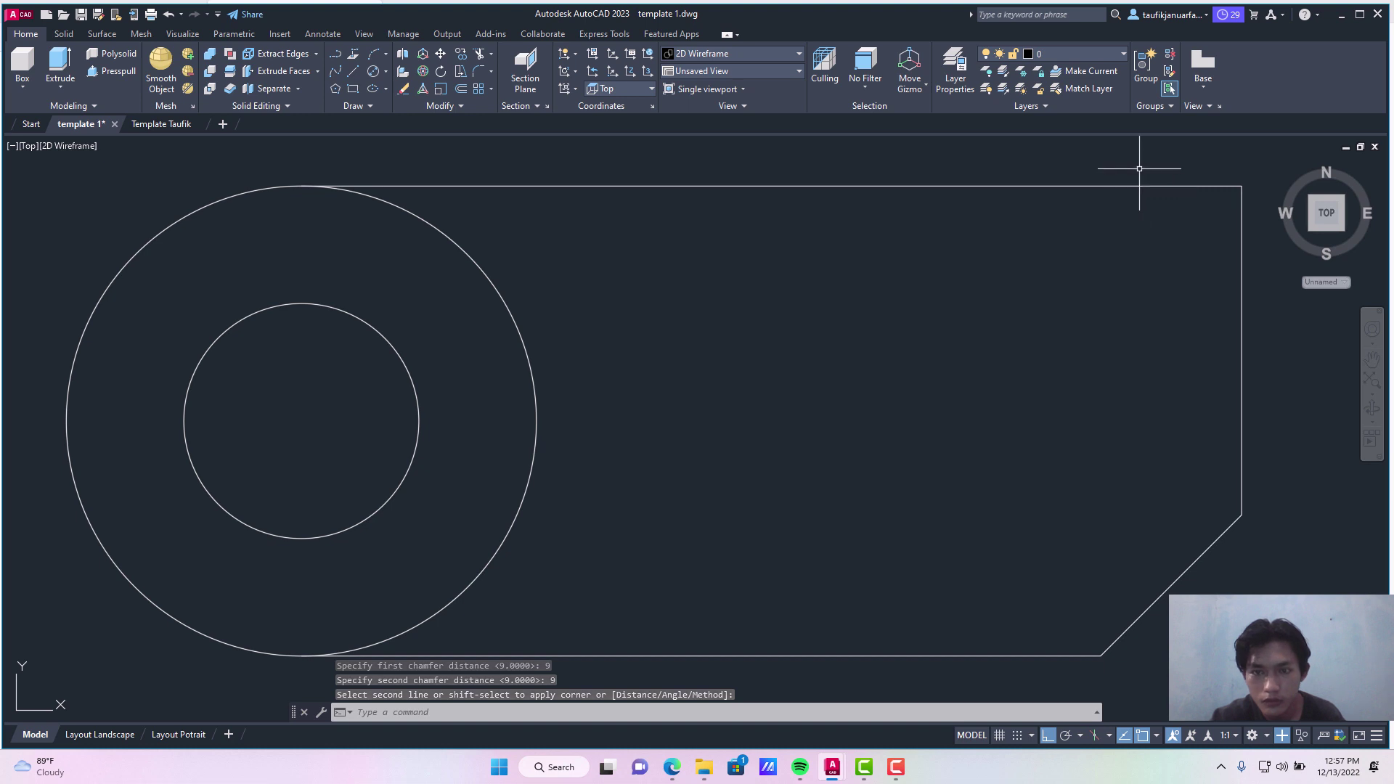
pyautogui.press('Return')
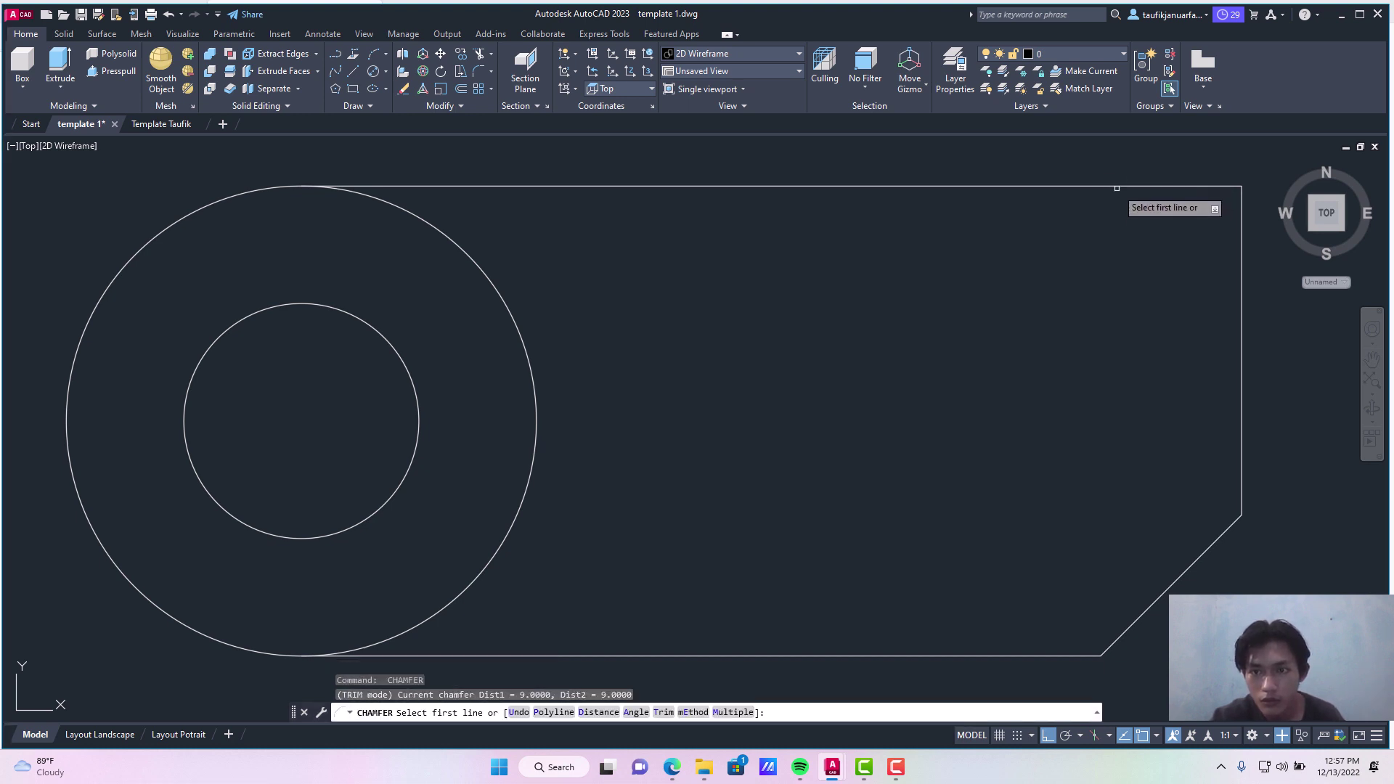
# Step: Chamfer the top-right corner 9 by 9 between the top and right edges
pyautogui.click(1119, 186)
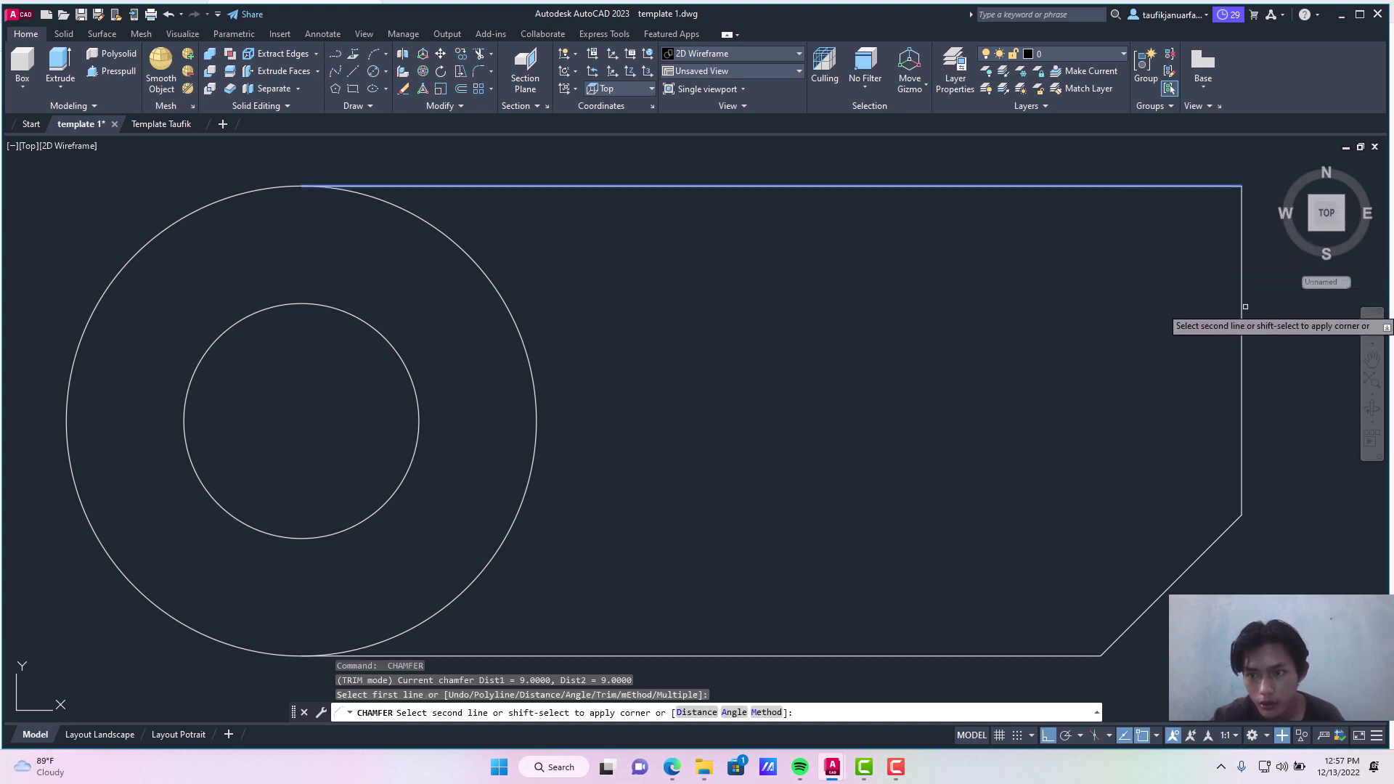
pyautogui.click(1240, 310)
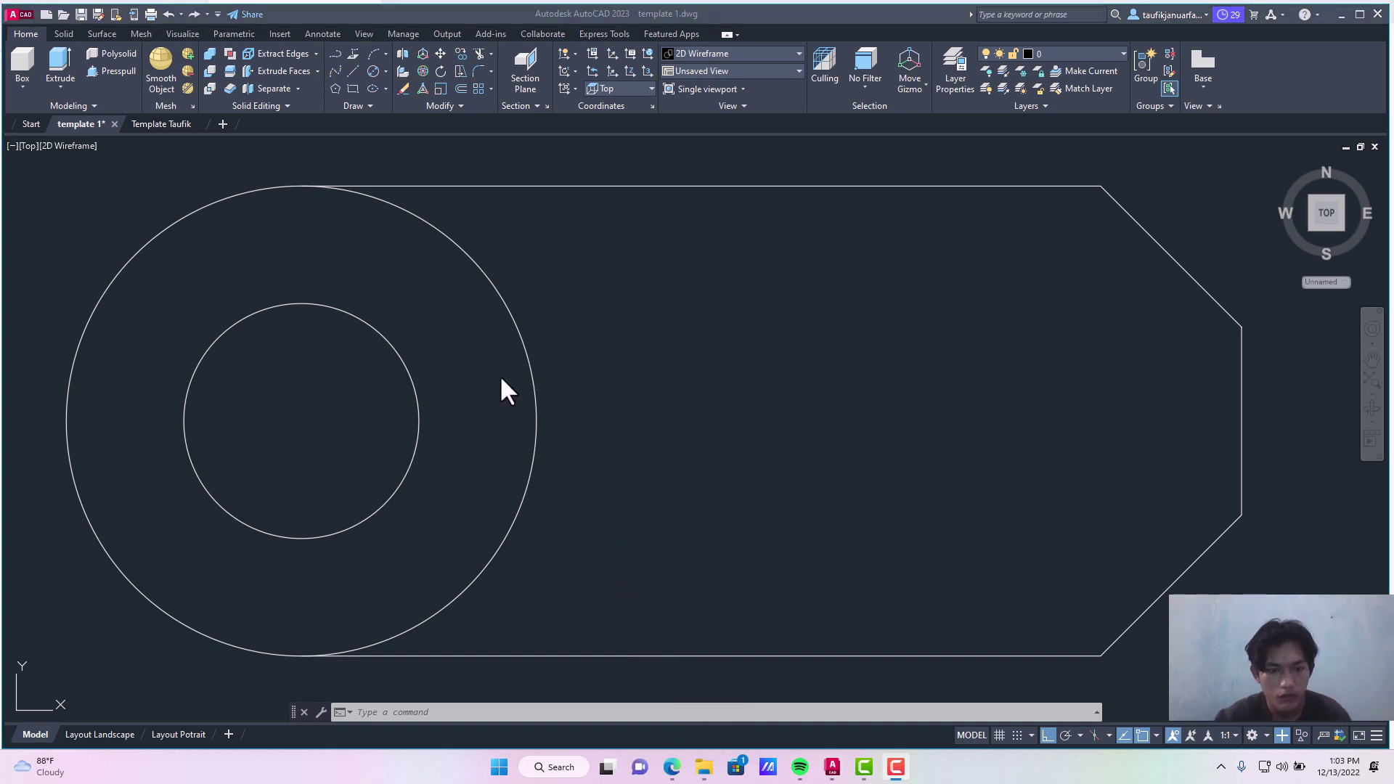
pyautogui.click(352, 71)
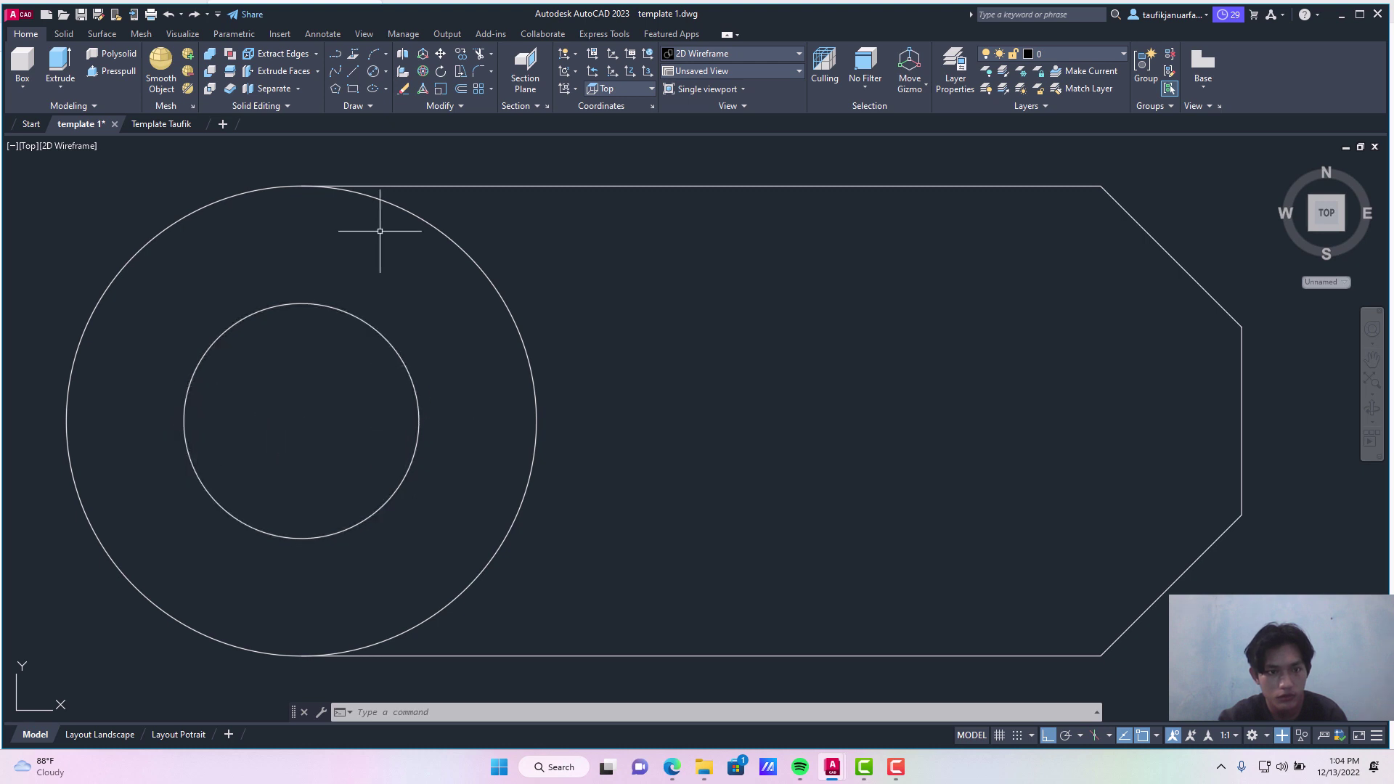
pyautogui.click(354, 75)
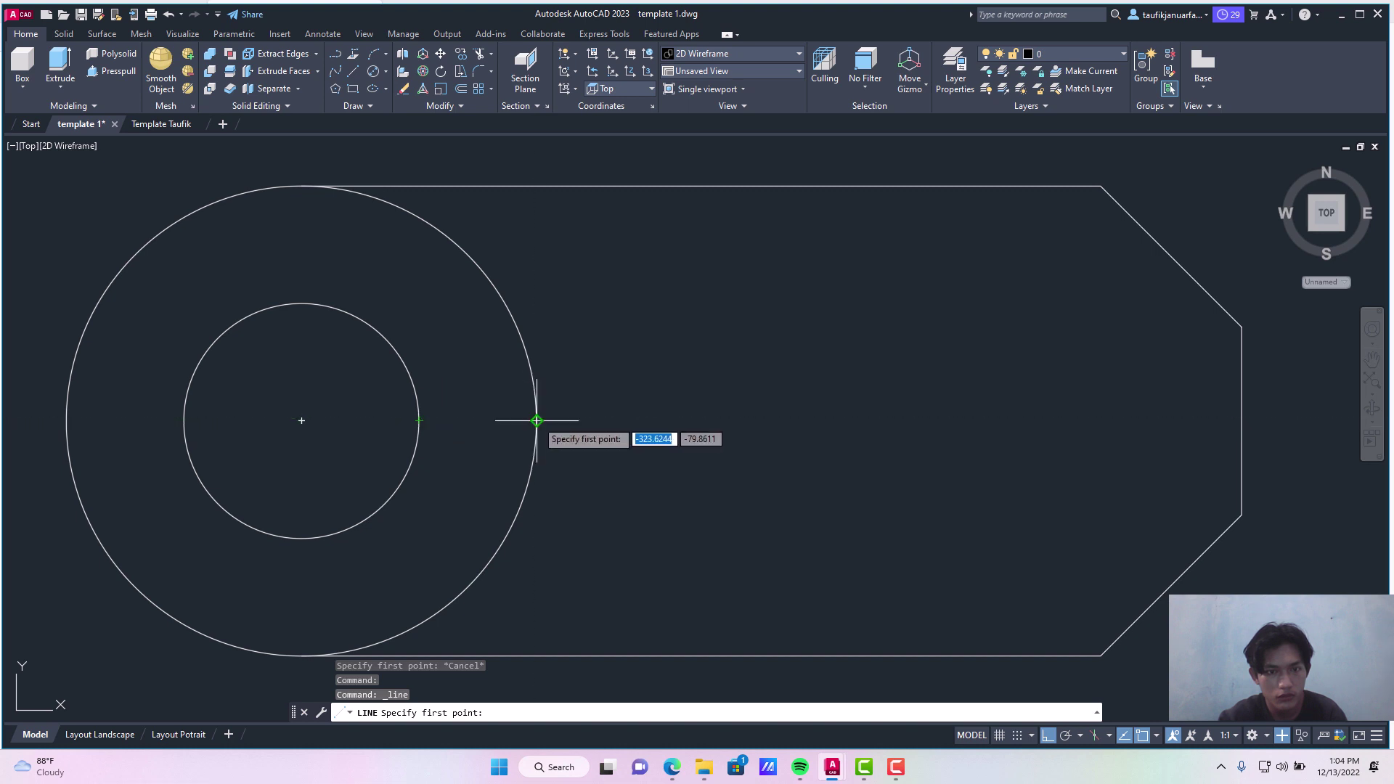
# Step: Draw a vertical line from the outer circle's right quadrant down to the bottom edge
pyautogui.click(536, 420)
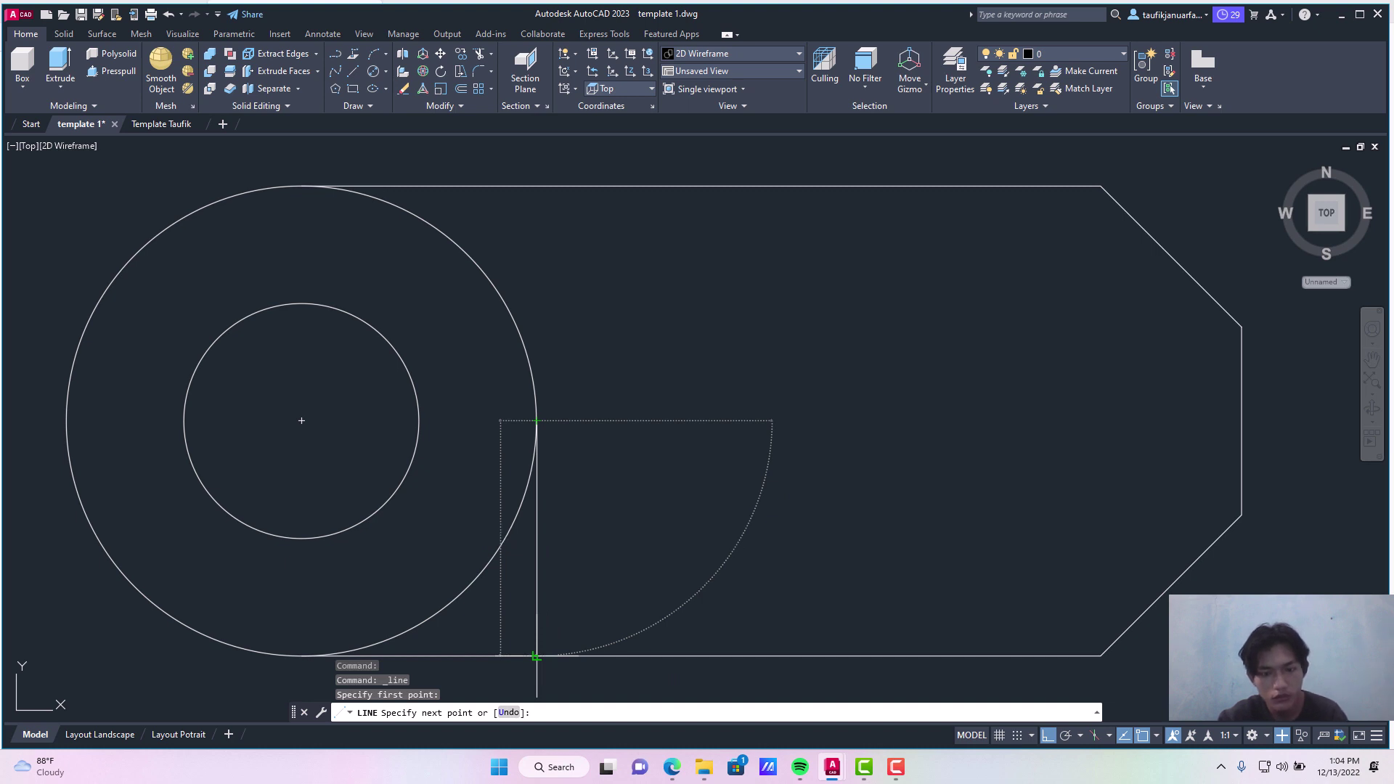
pyautogui.click(537, 656)
pyautogui.press('Return')
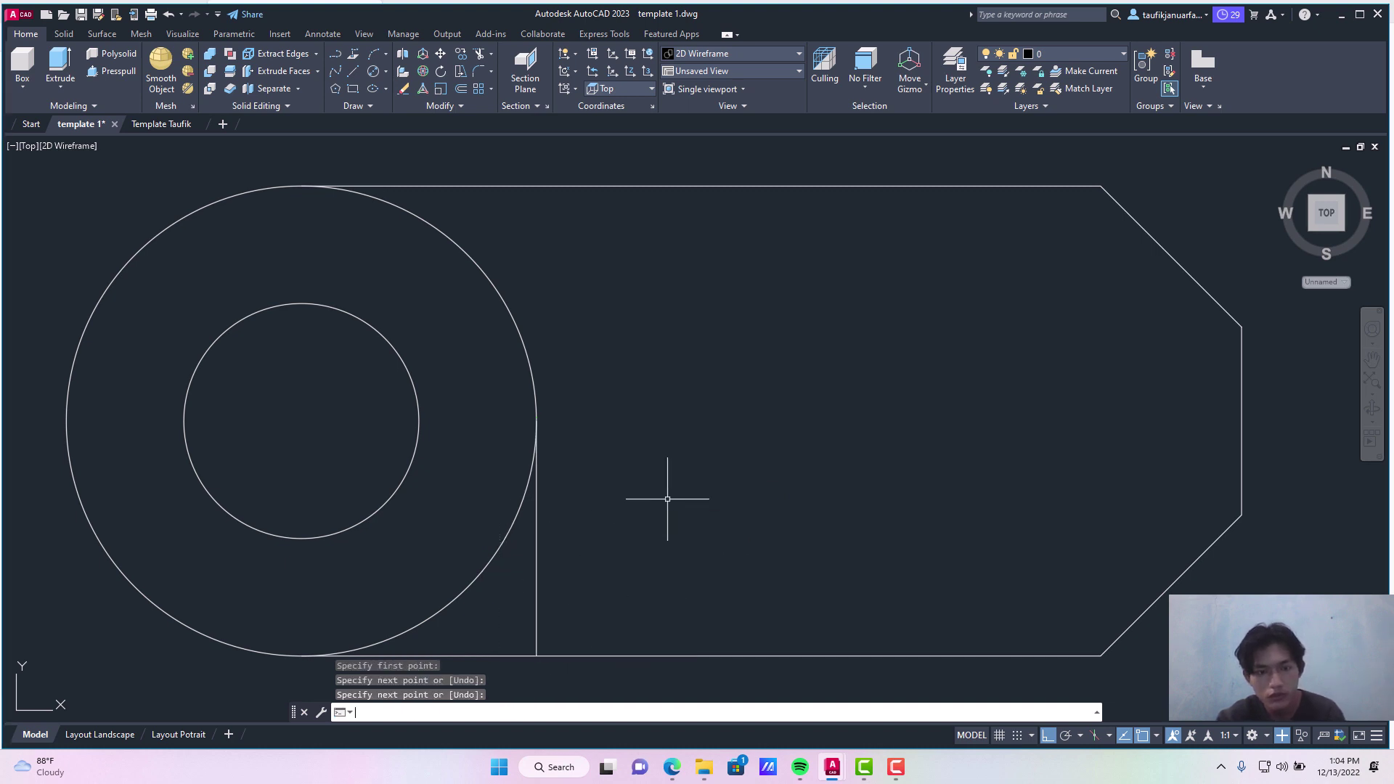
# Step: Extend the vertical line up to the outline's top edge
pyautogui.write('ex')
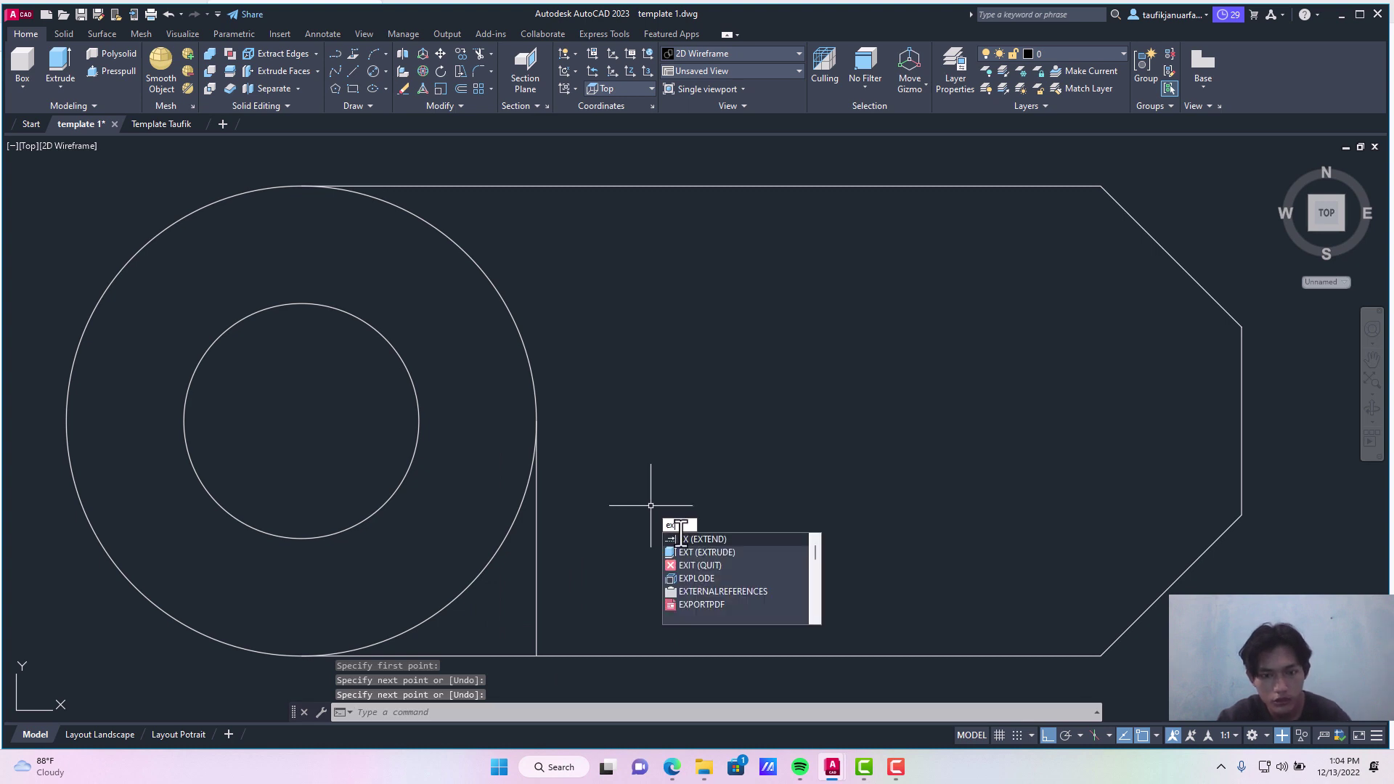
pyautogui.press('Return')
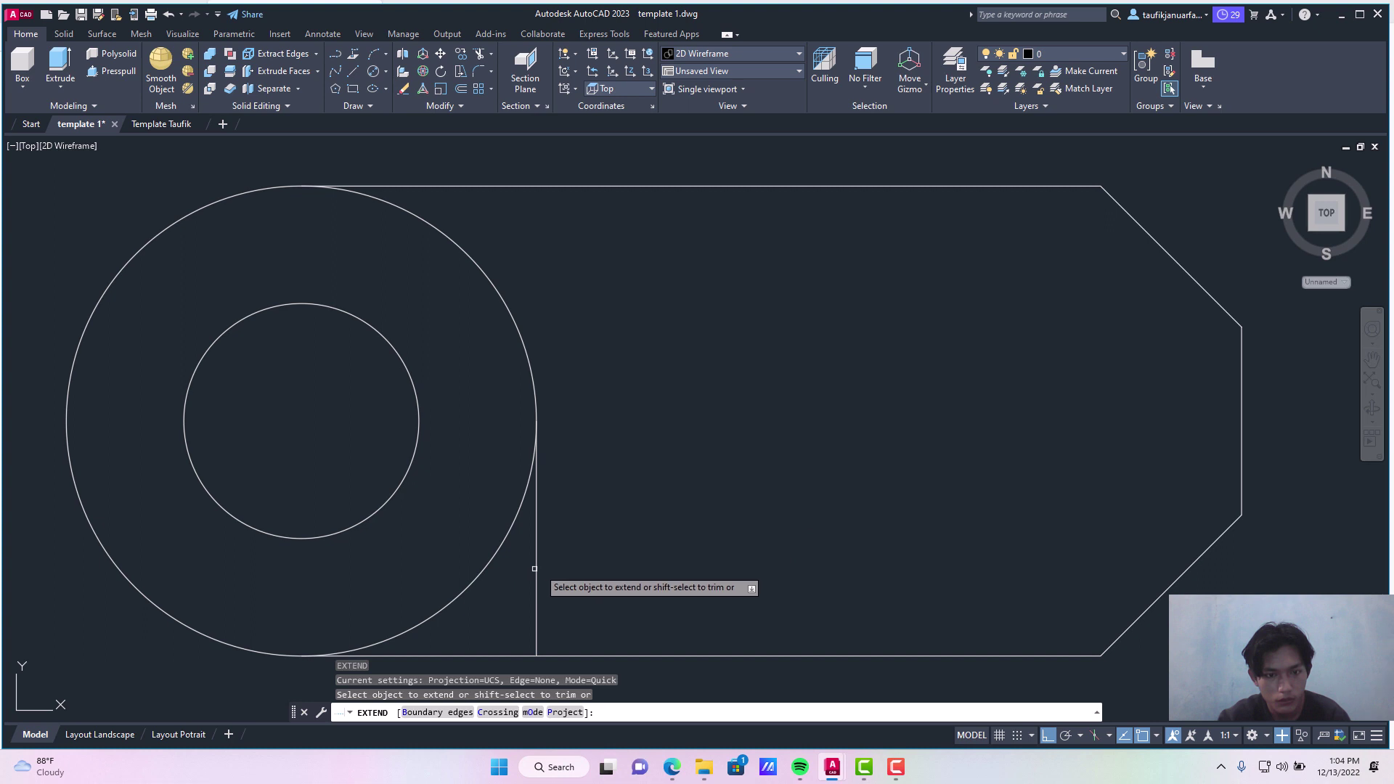
pyautogui.click(533, 566)
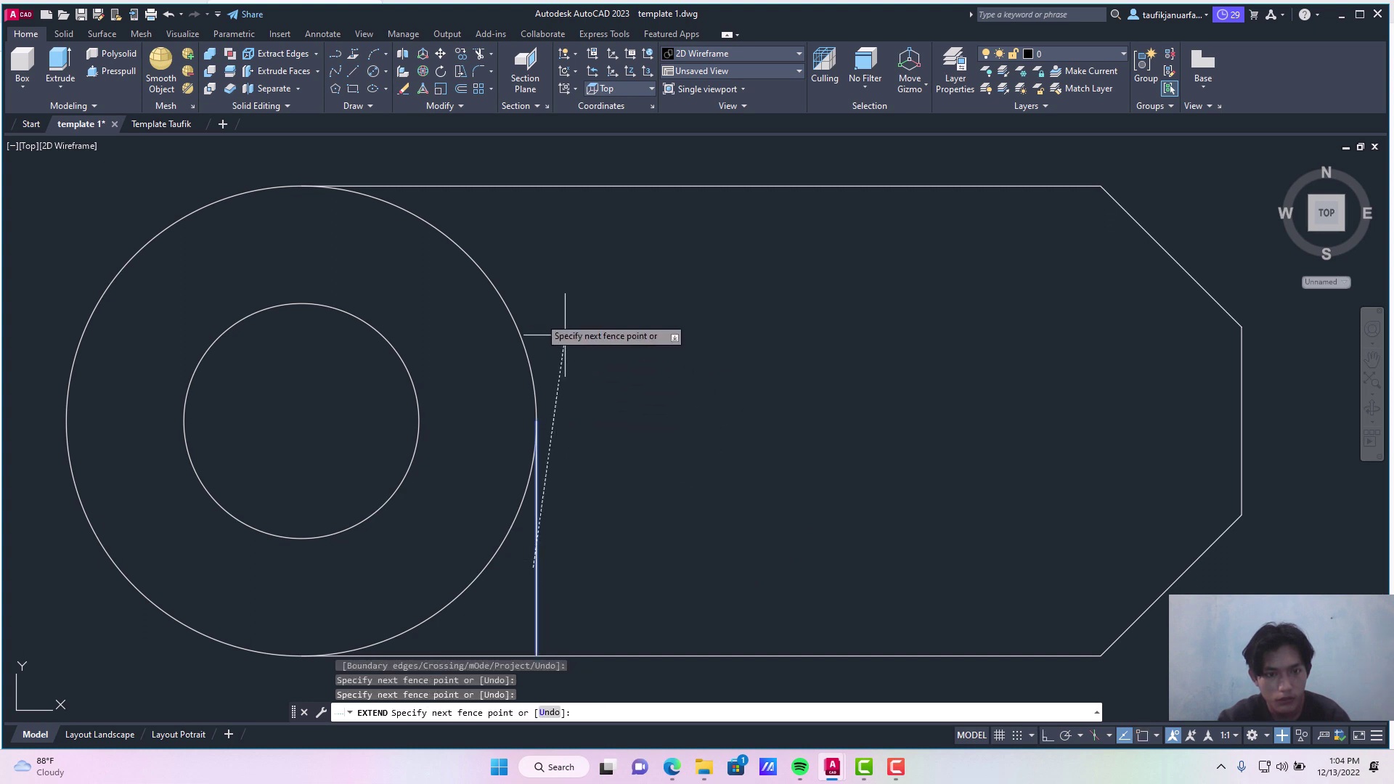
pyautogui.press('Return')
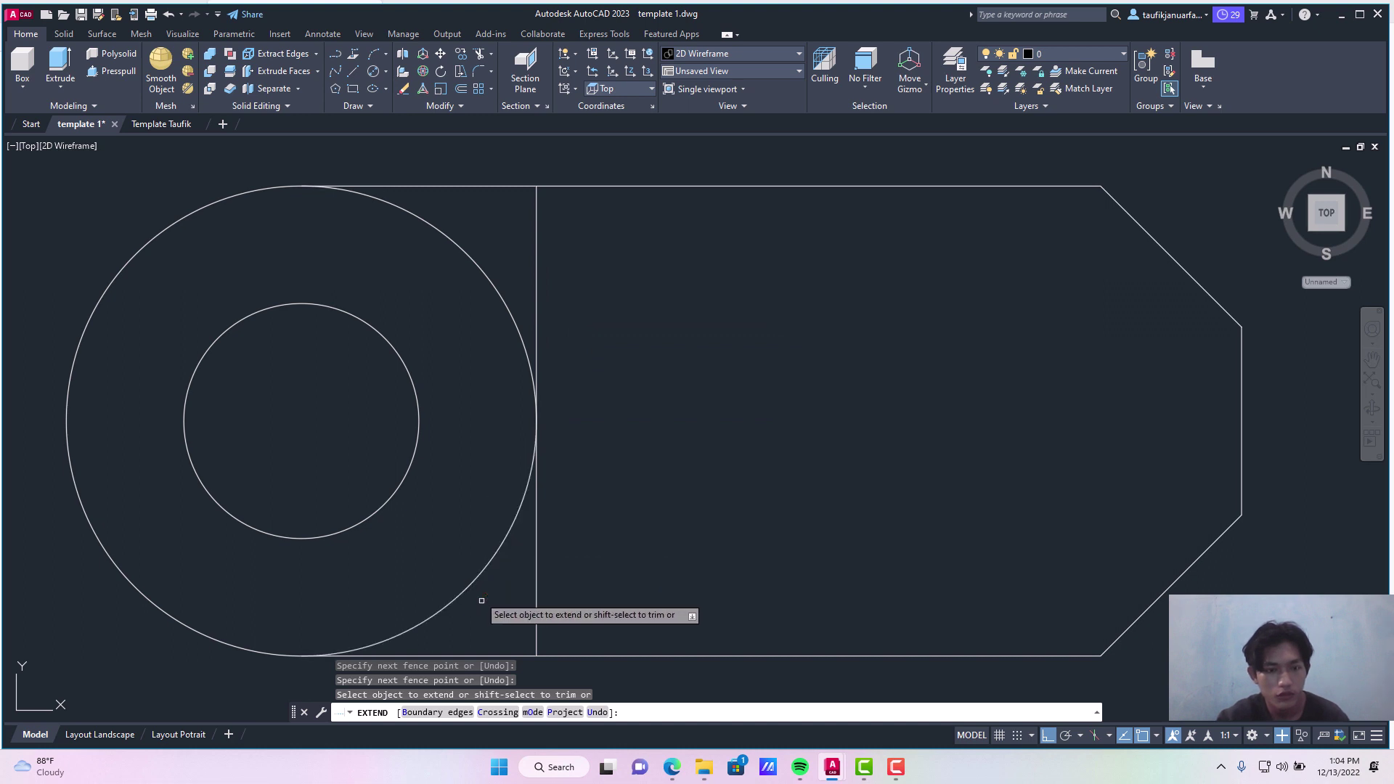
# Step: Trim away the outer circle's lower-right and upper-right arcs
pyautogui.click(479, 577)
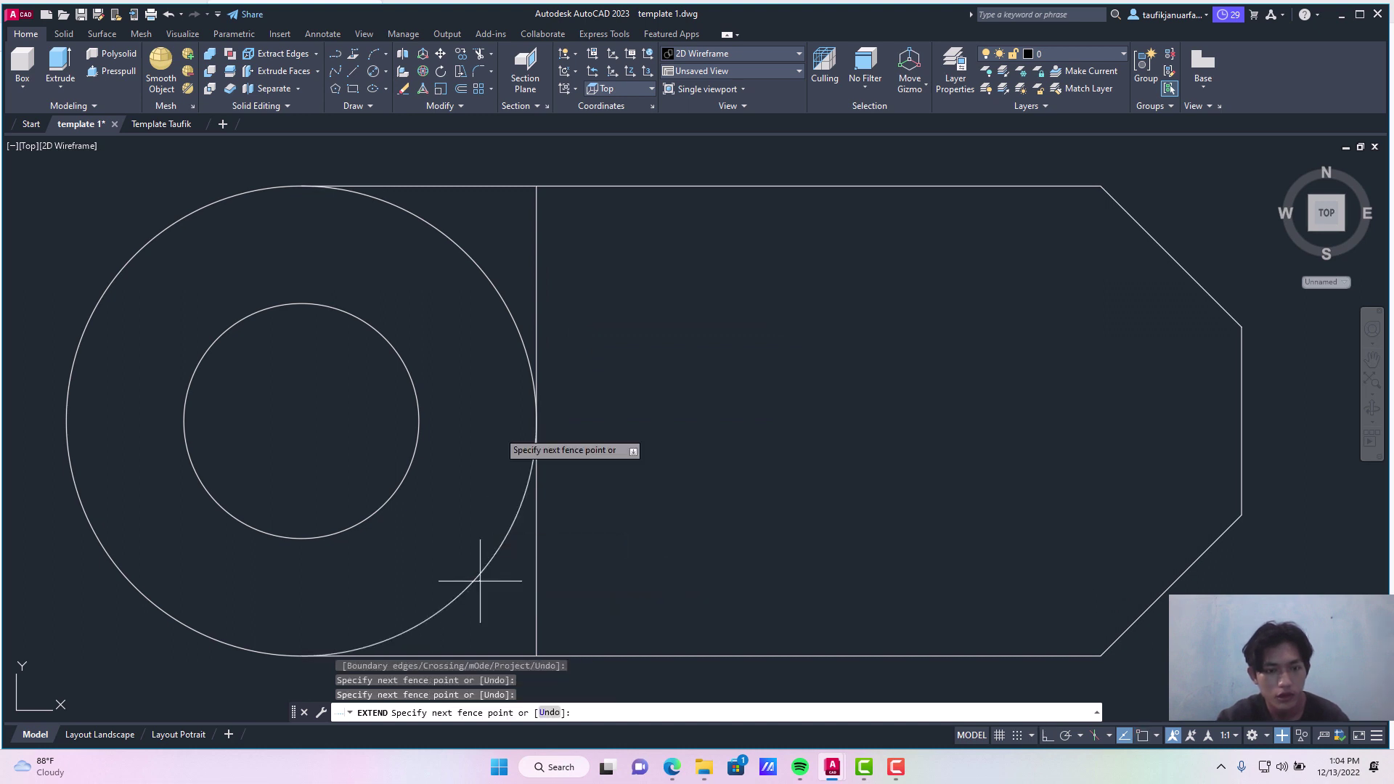
pyautogui.press('Return')
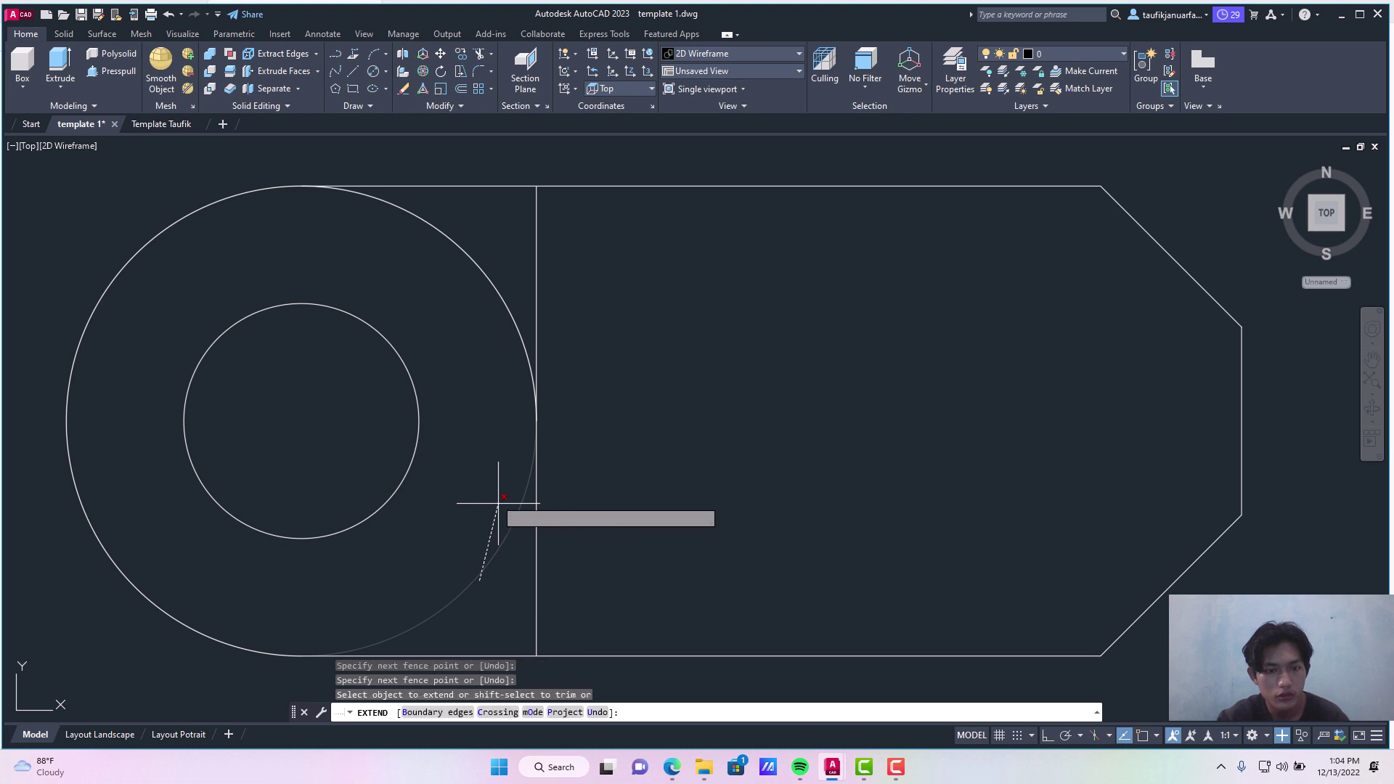
pyautogui.click(502, 311)
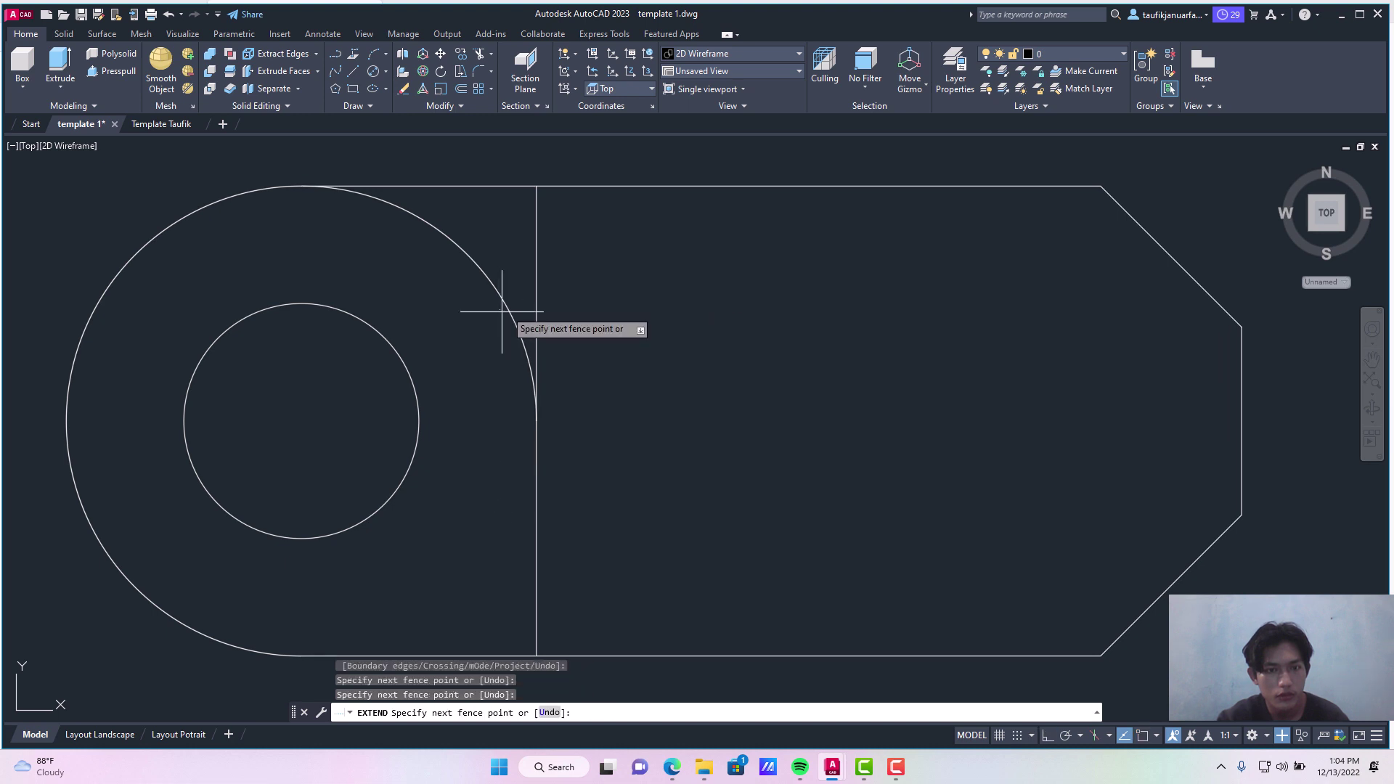
pyautogui.press('Return')
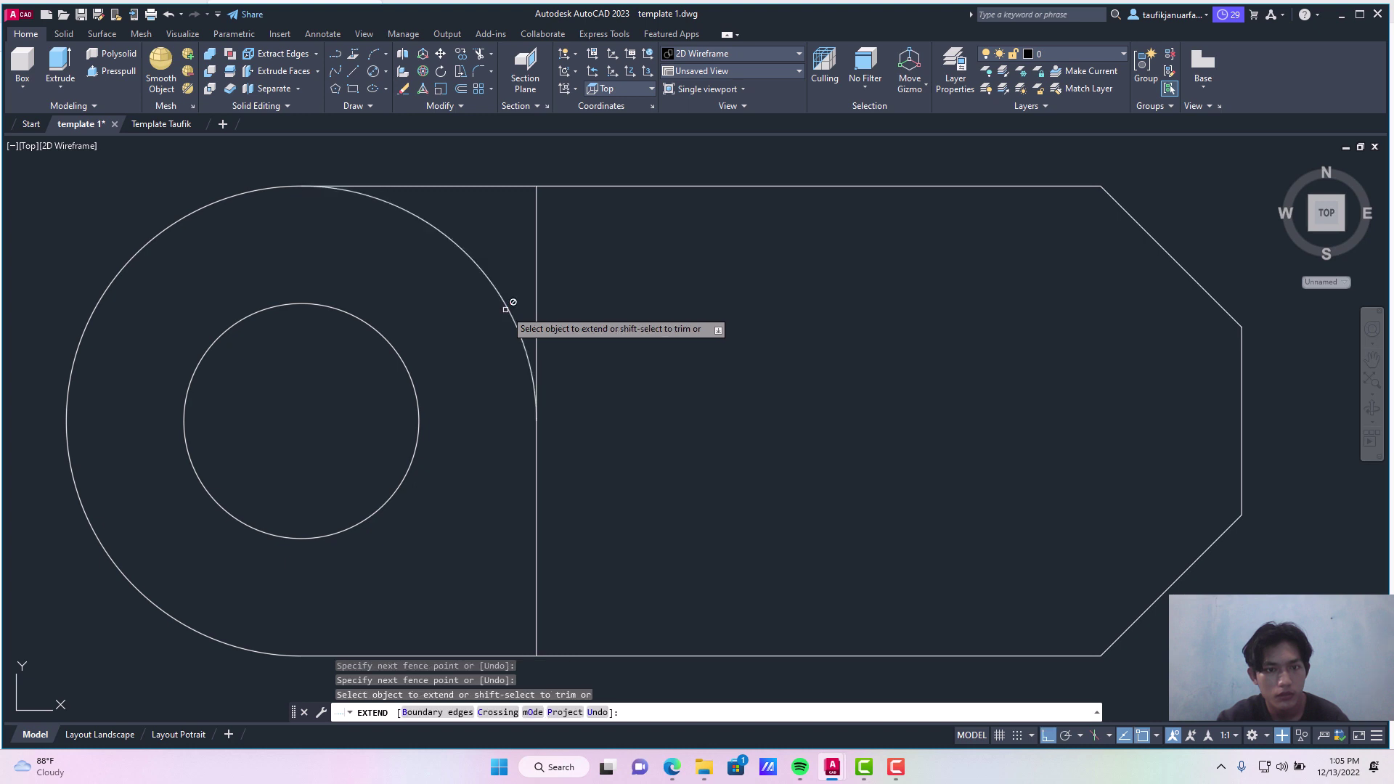
pyautogui.keyDown('shift'); pyautogui.click(506, 306); pyautogui.keyUp('shift')
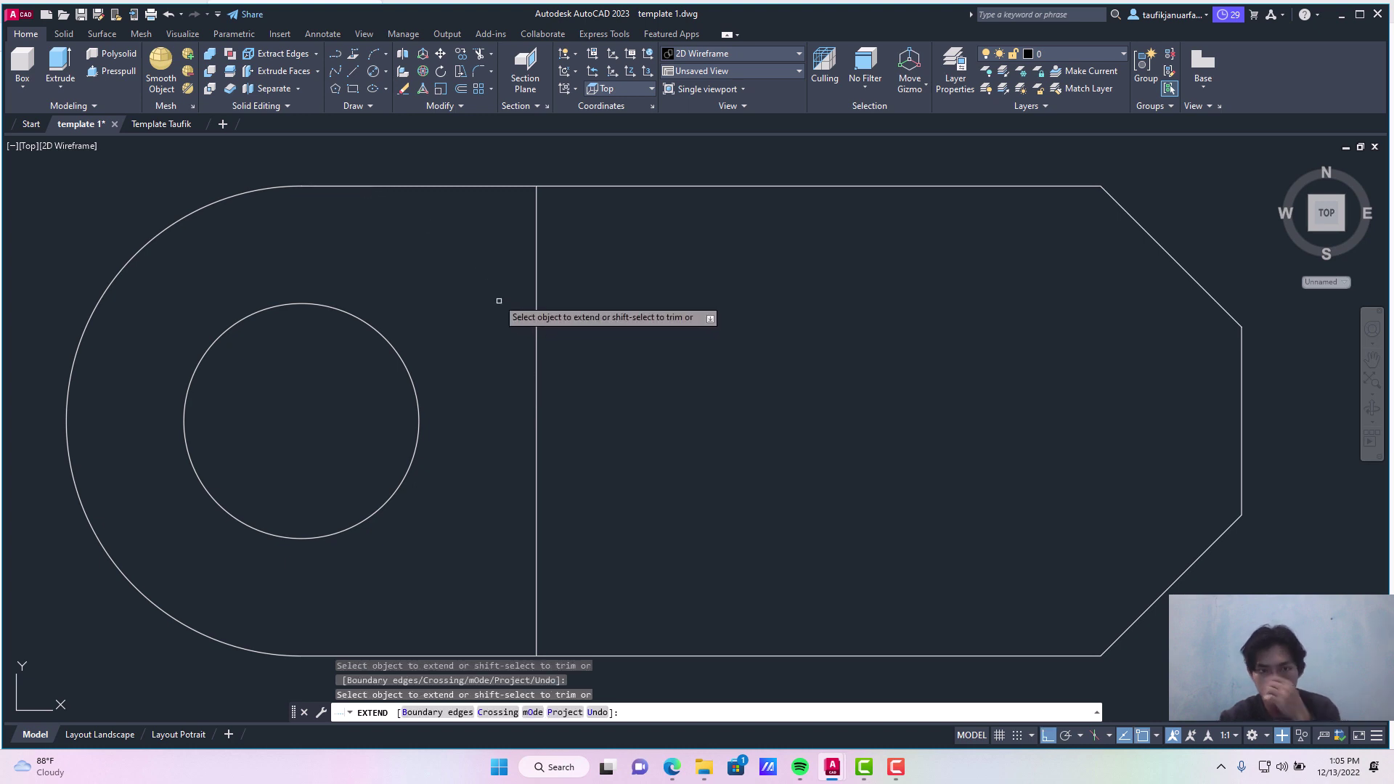
pyautogui.press('Return')
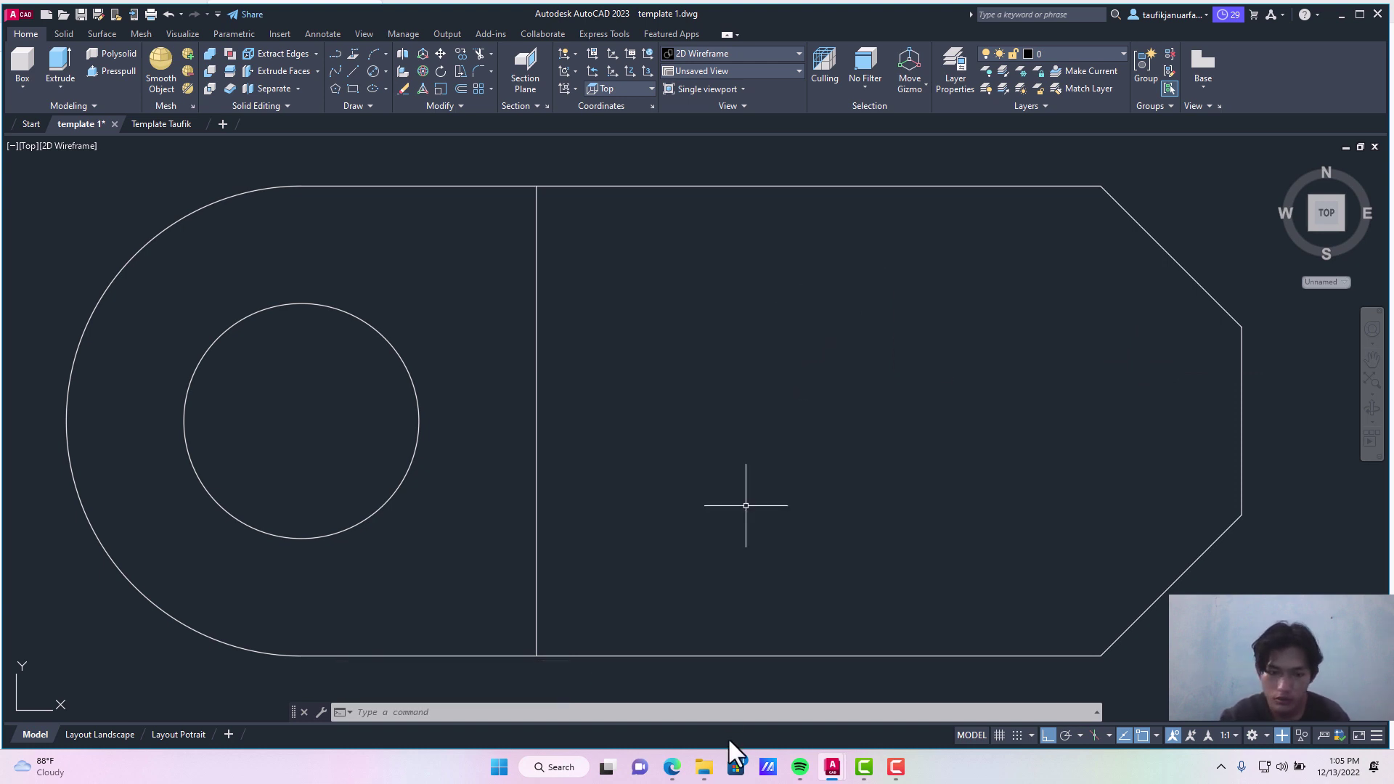
# Step: Switch the viewport from the Top view to SE Isometric
pyautogui.click(688, 754)
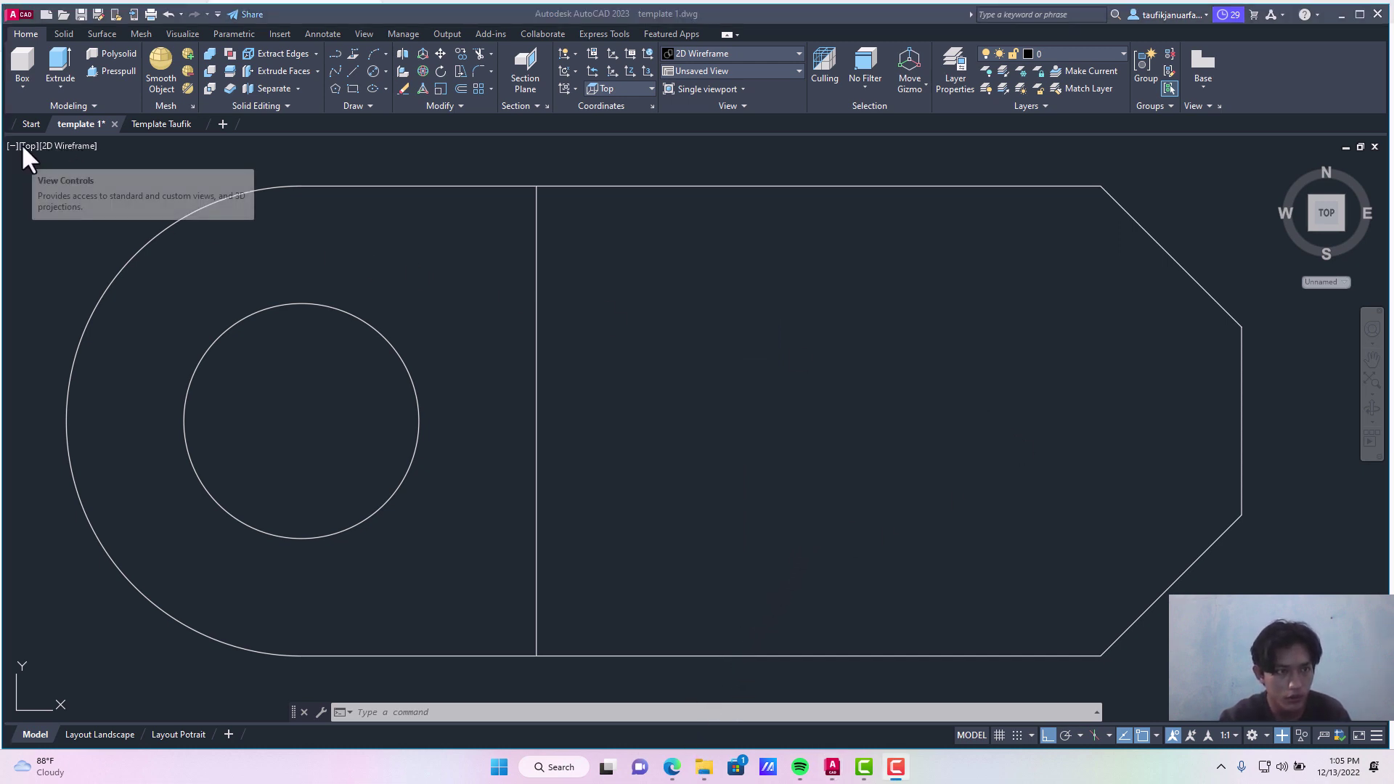
pyautogui.click(72, 143)
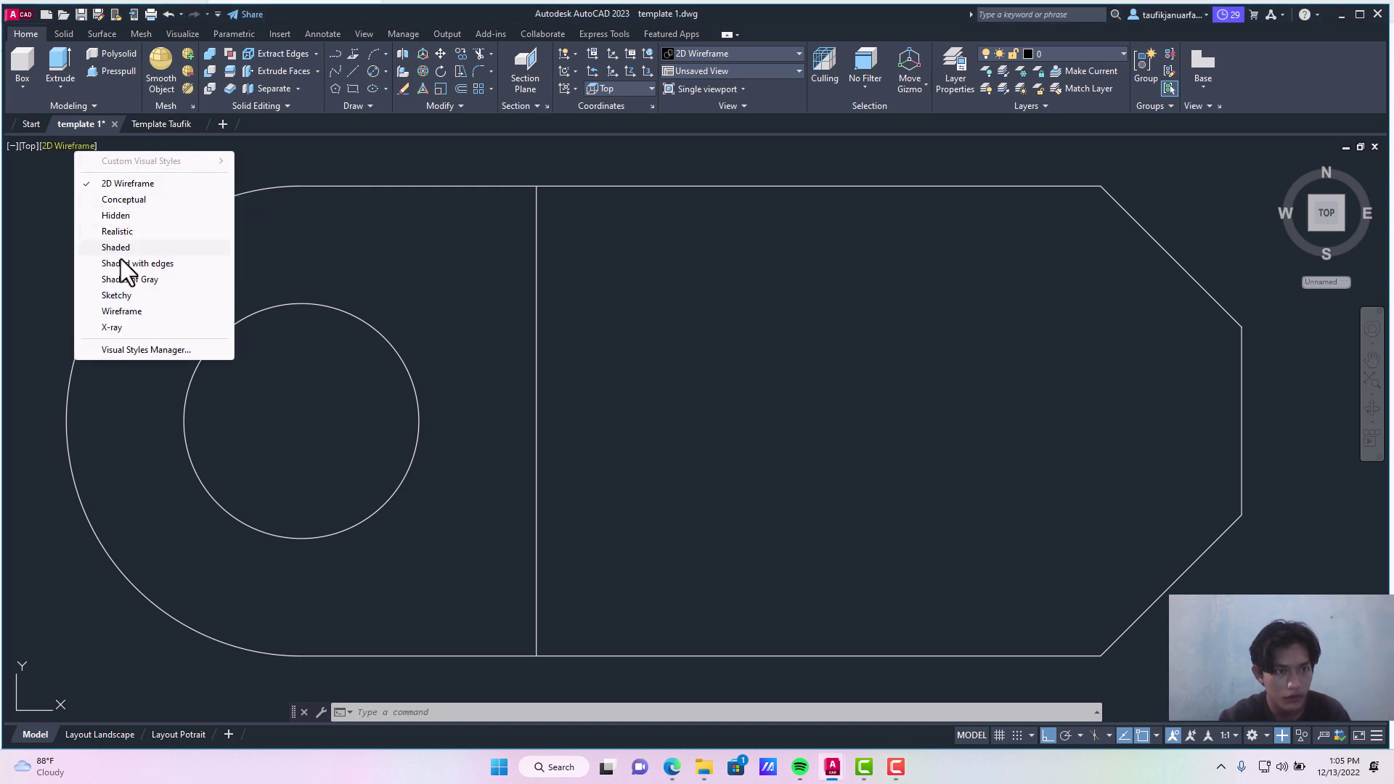
pyautogui.click(24, 143)
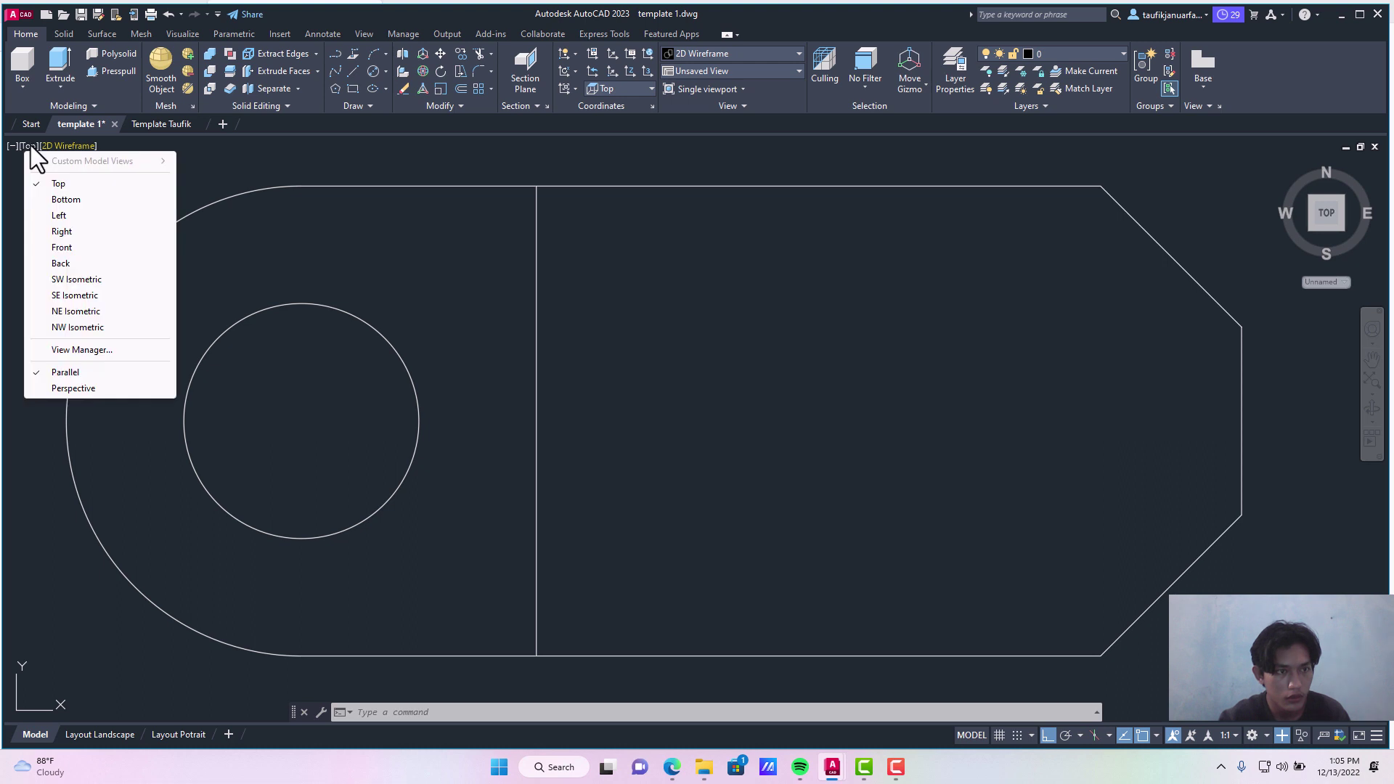
pyautogui.click(94, 294)
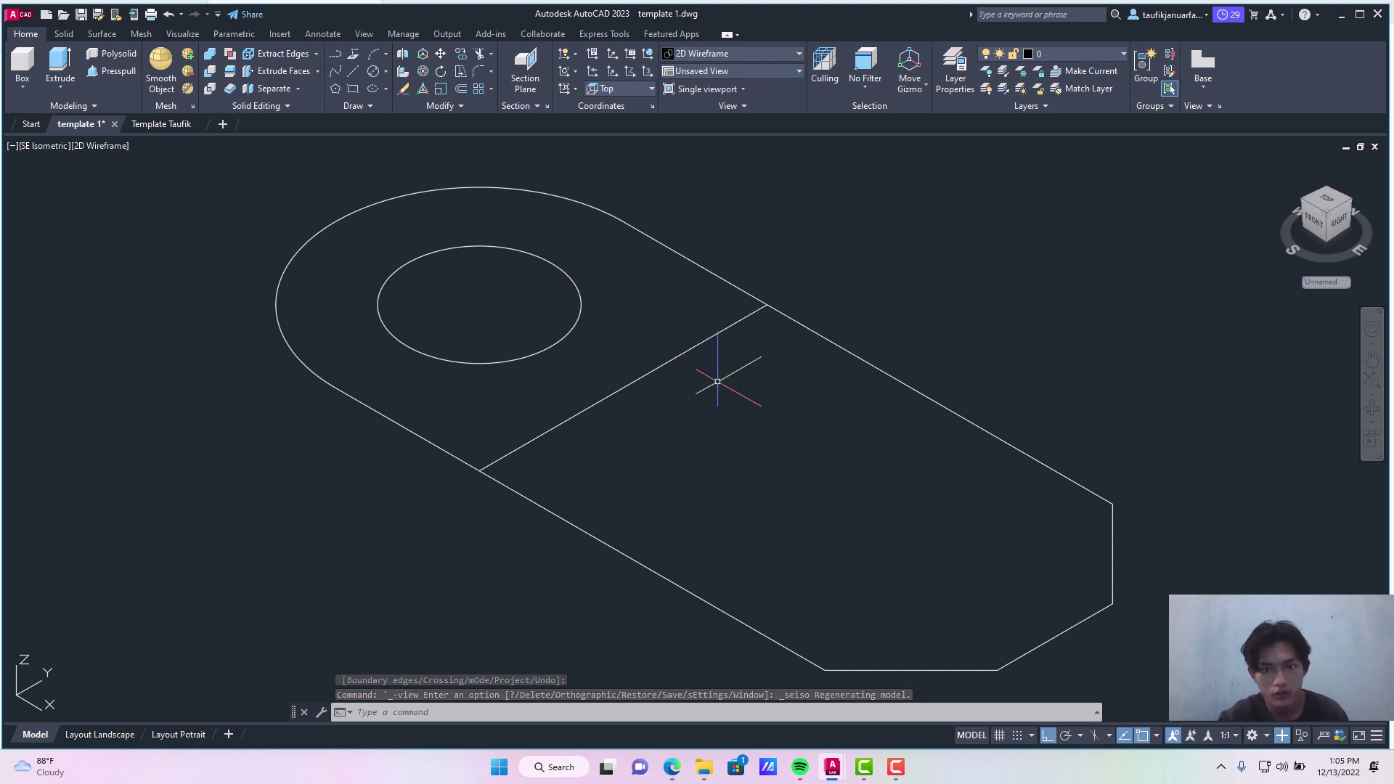
# Step: Press-pull the chamfered rectangular region up 9 units with PRESSPULL
pyautogui.write('po')
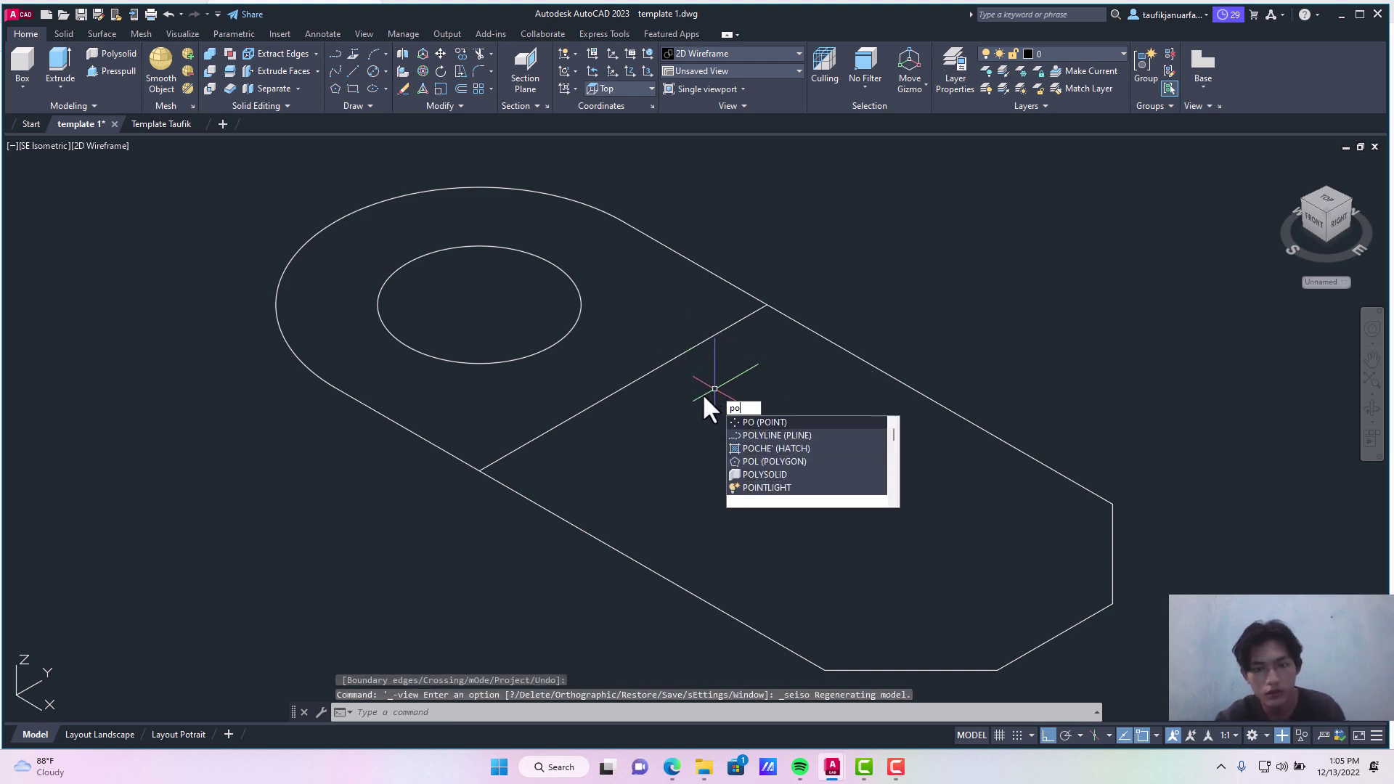
pyautogui.press('BackSpace')
pyautogui.write('e')
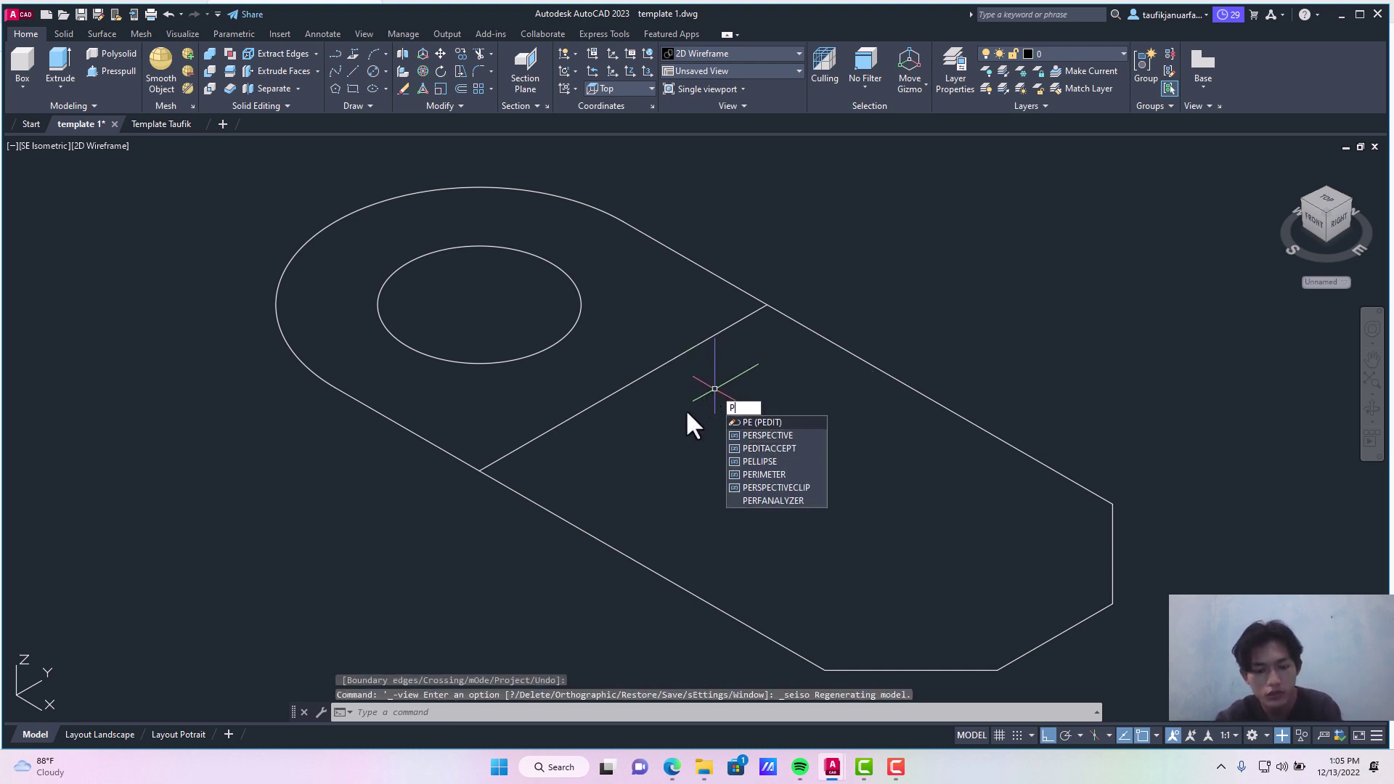
pyautogui.press('BackSpace')
pyautogui.write('re')
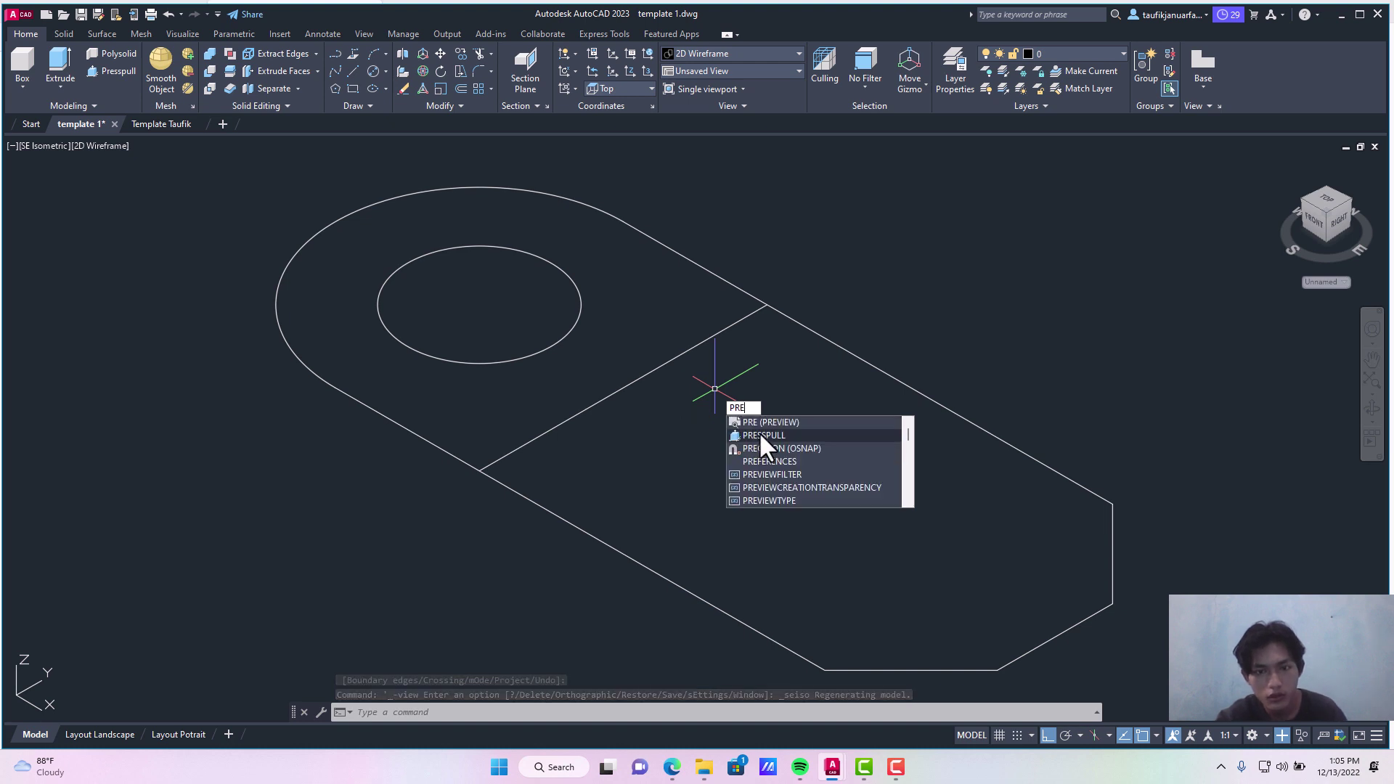
pyautogui.click(763, 433)
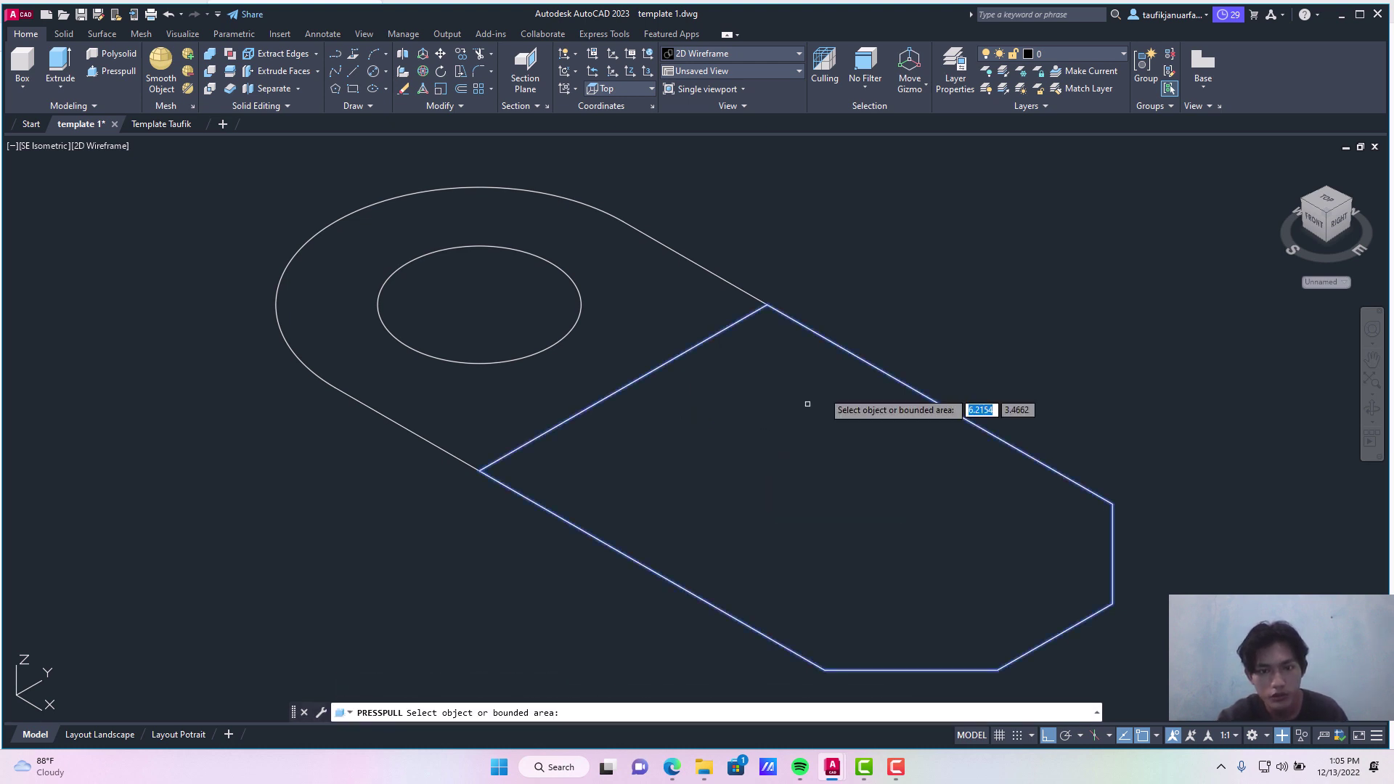
pyautogui.click(831, 367)
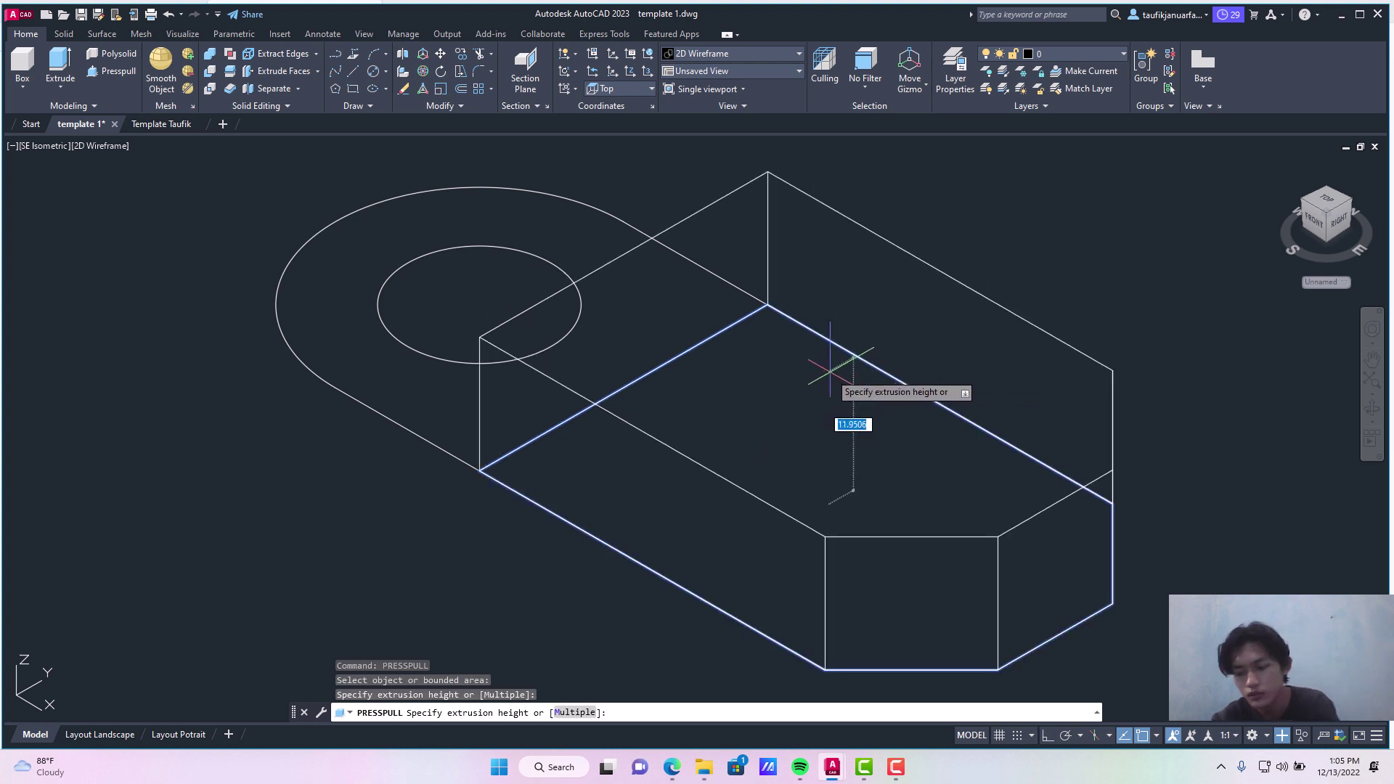
pyautogui.write('9')
pyautogui.press('Return')
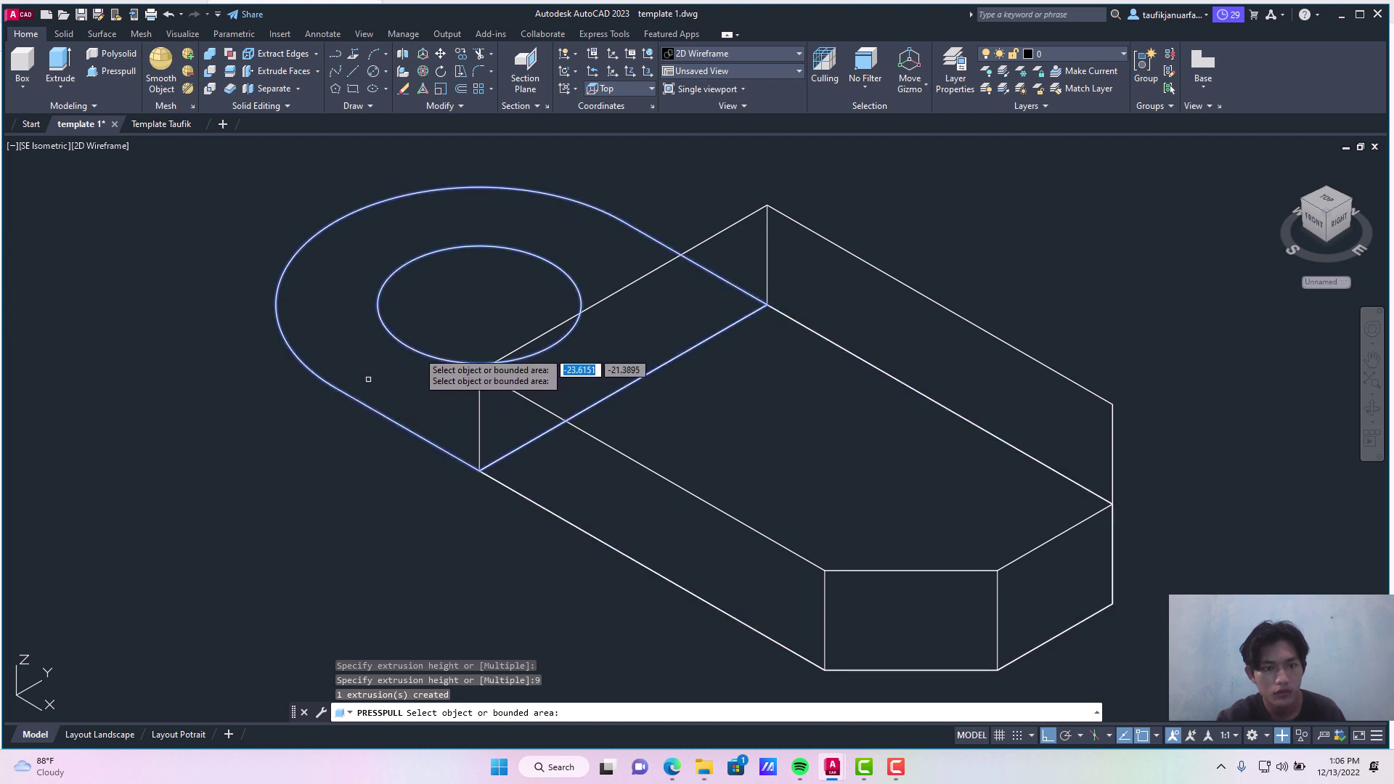
# Step: Cancel the press-pull started on the inner circle's area
pyautogui.click(435, 309)
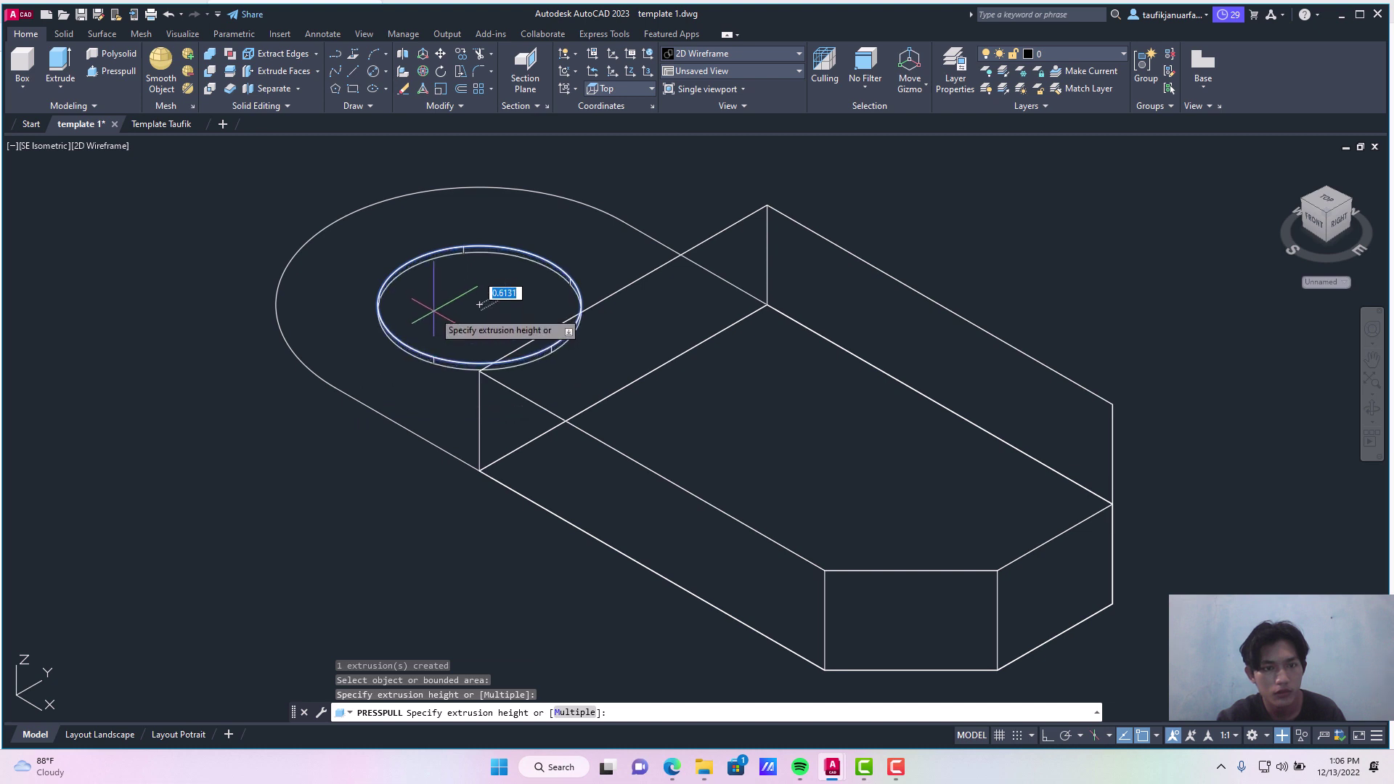
pyautogui.rightClick(434, 313)
pyautogui.click(475, 338)
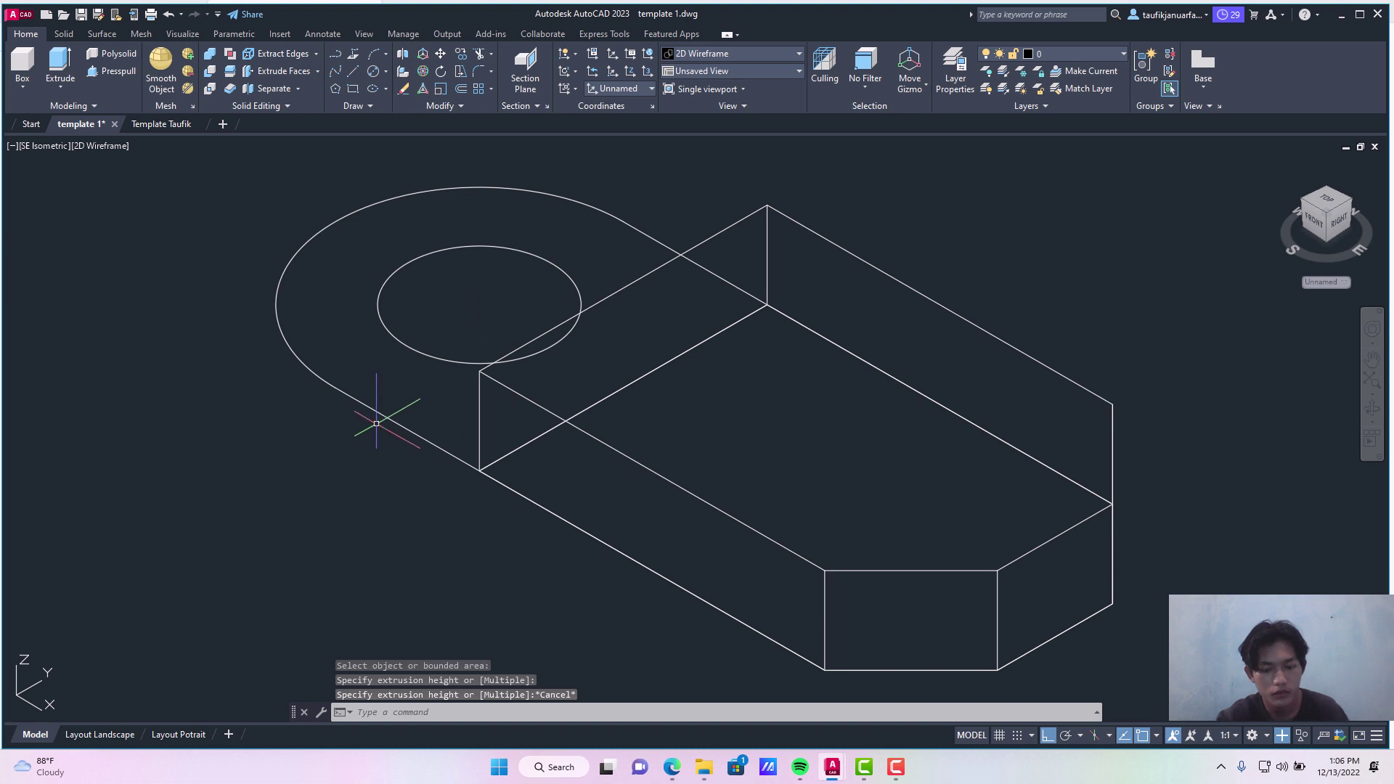
# Step: Press-pull the rounded end around the hole up 30 units, leaving the hole open
pyautogui.write('PR')
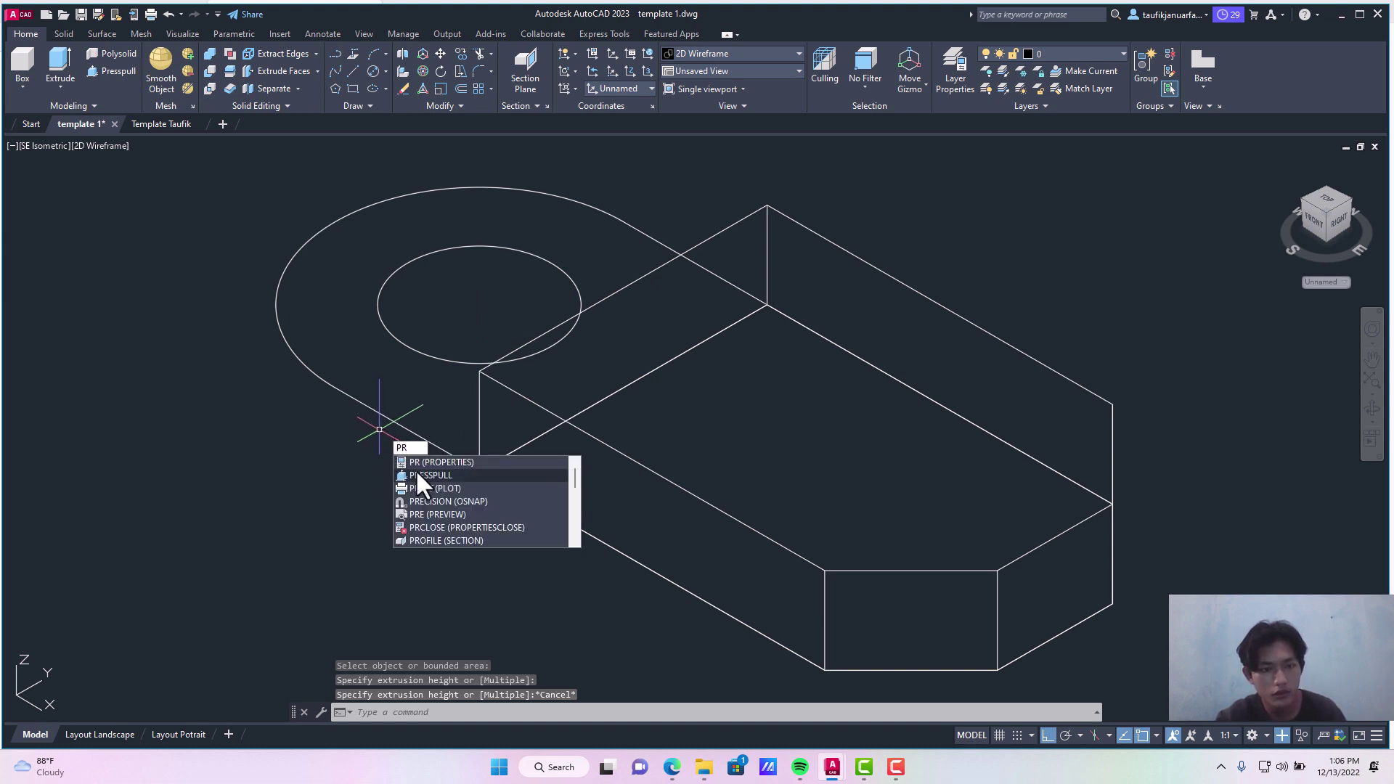
pyautogui.click(416, 474)
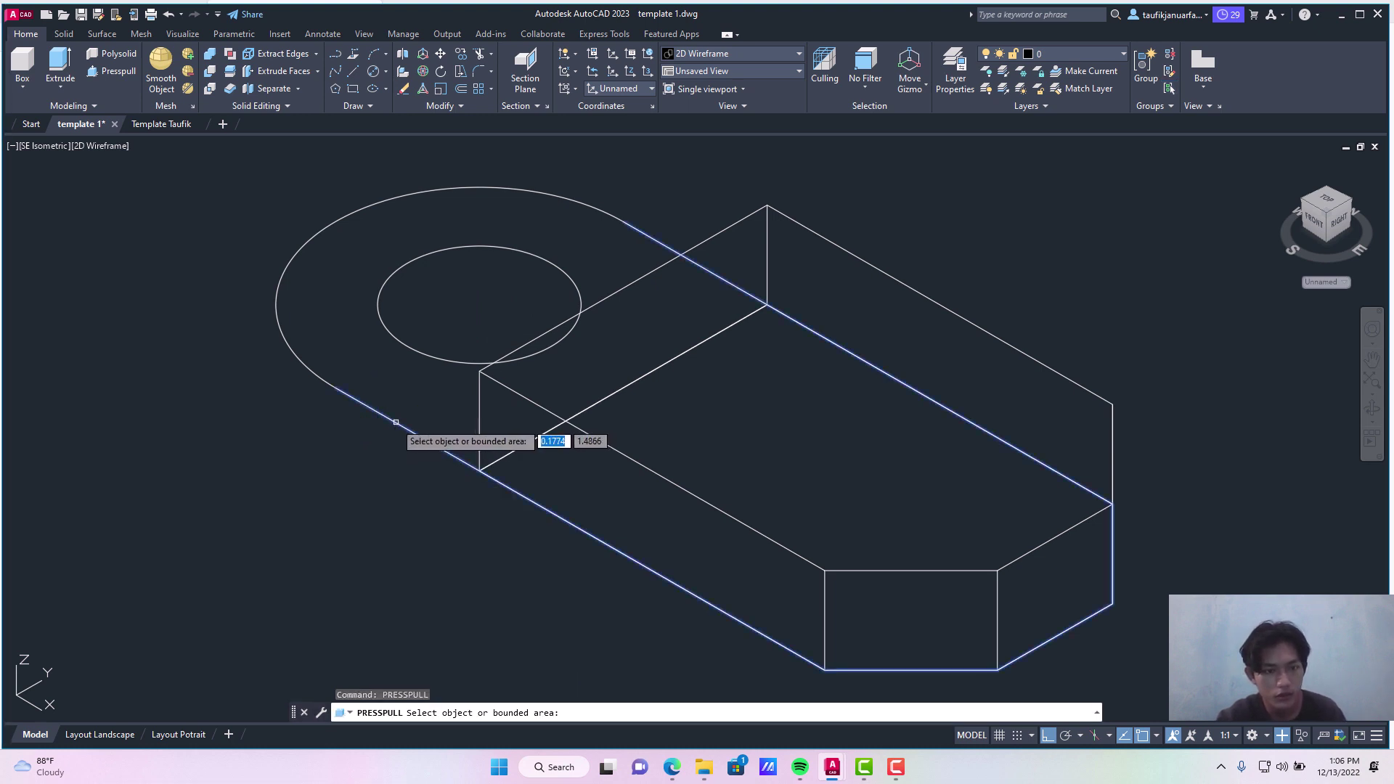
pyautogui.click(427, 358)
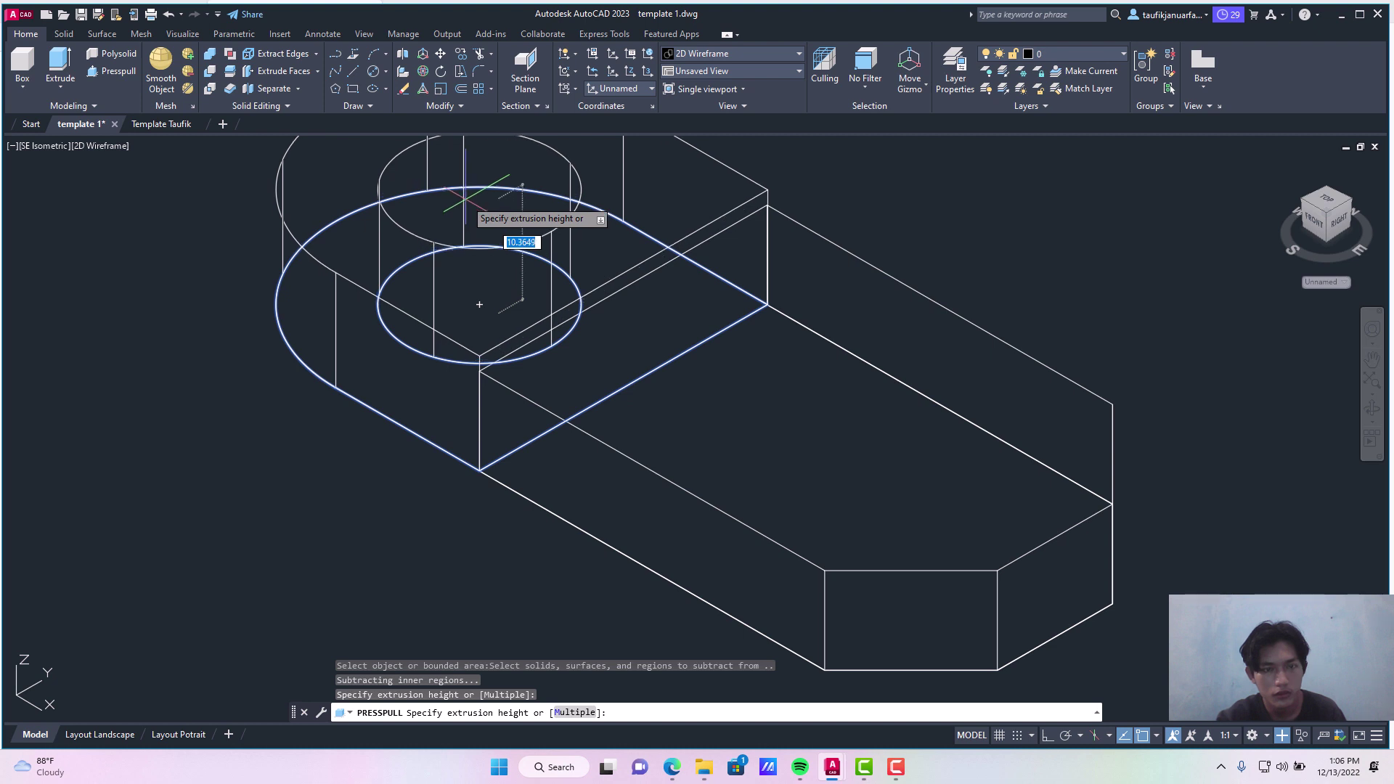
pyautogui.write('30')
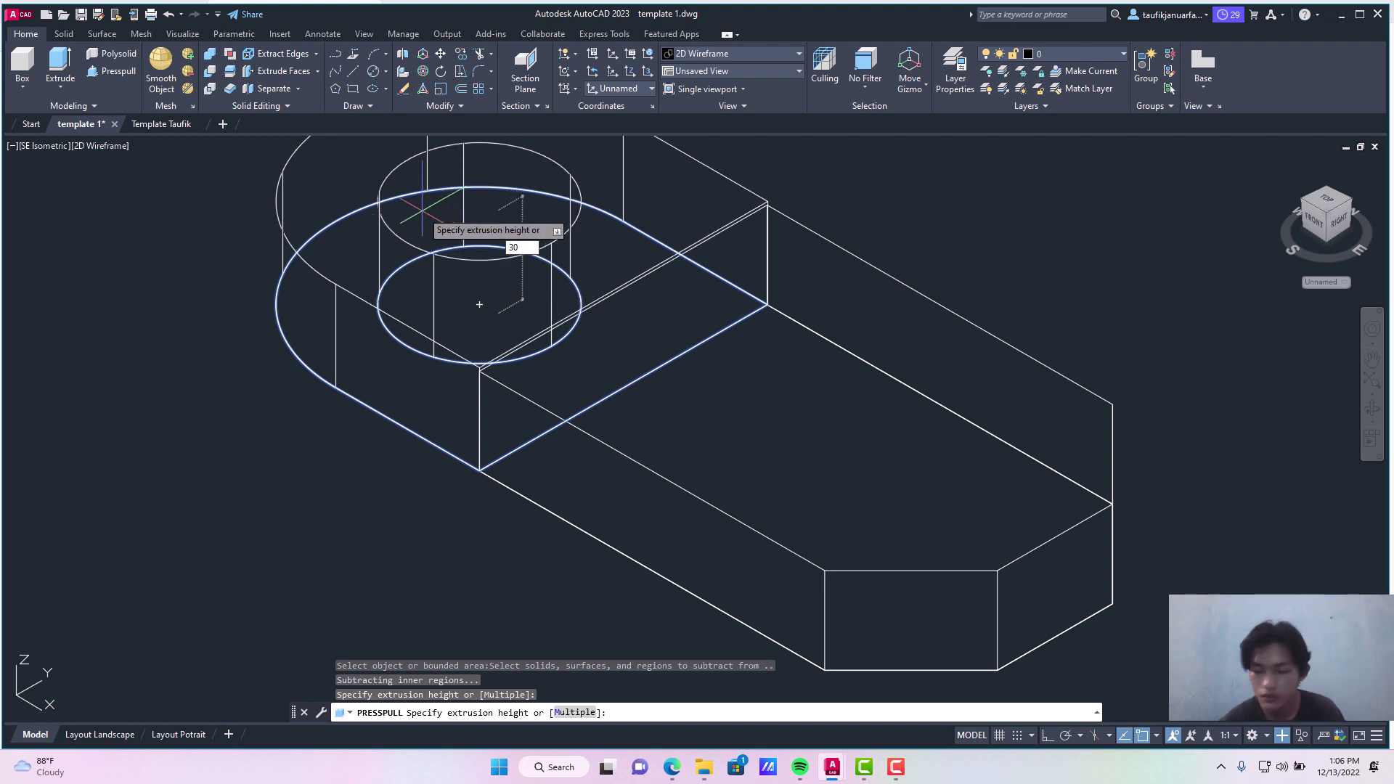
pyautogui.press('Return')
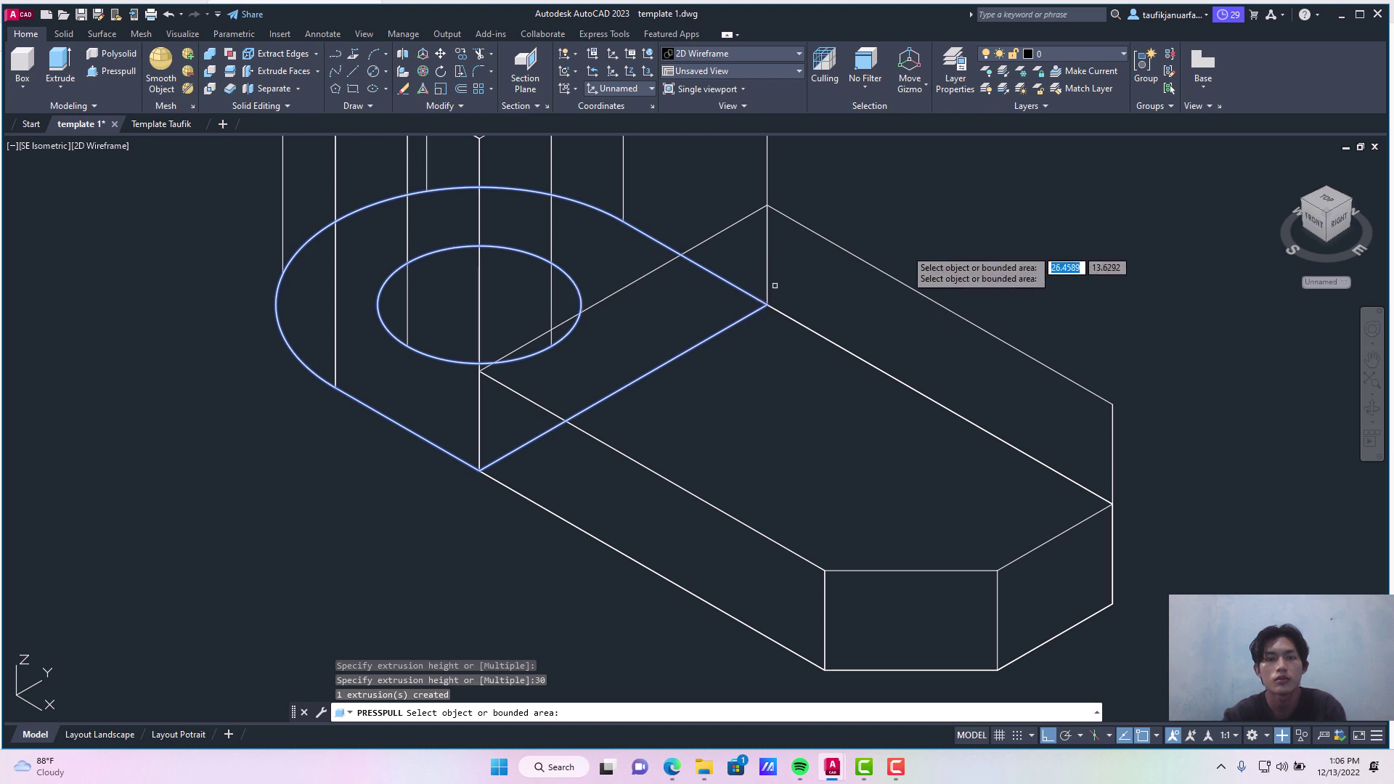
pyautogui.press('Return')
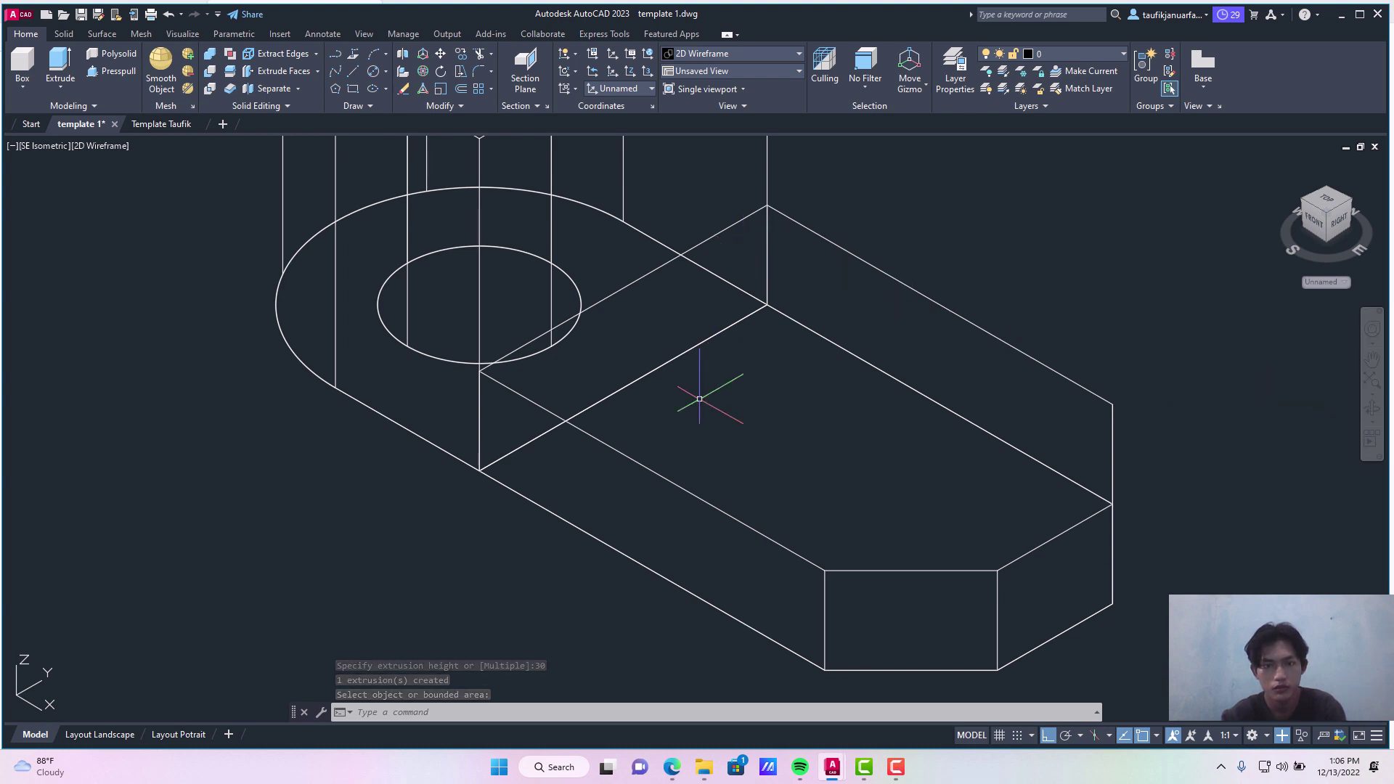
pyautogui.scroll(-2, 699, 399)
pyautogui.scroll(-2, 715, 425)
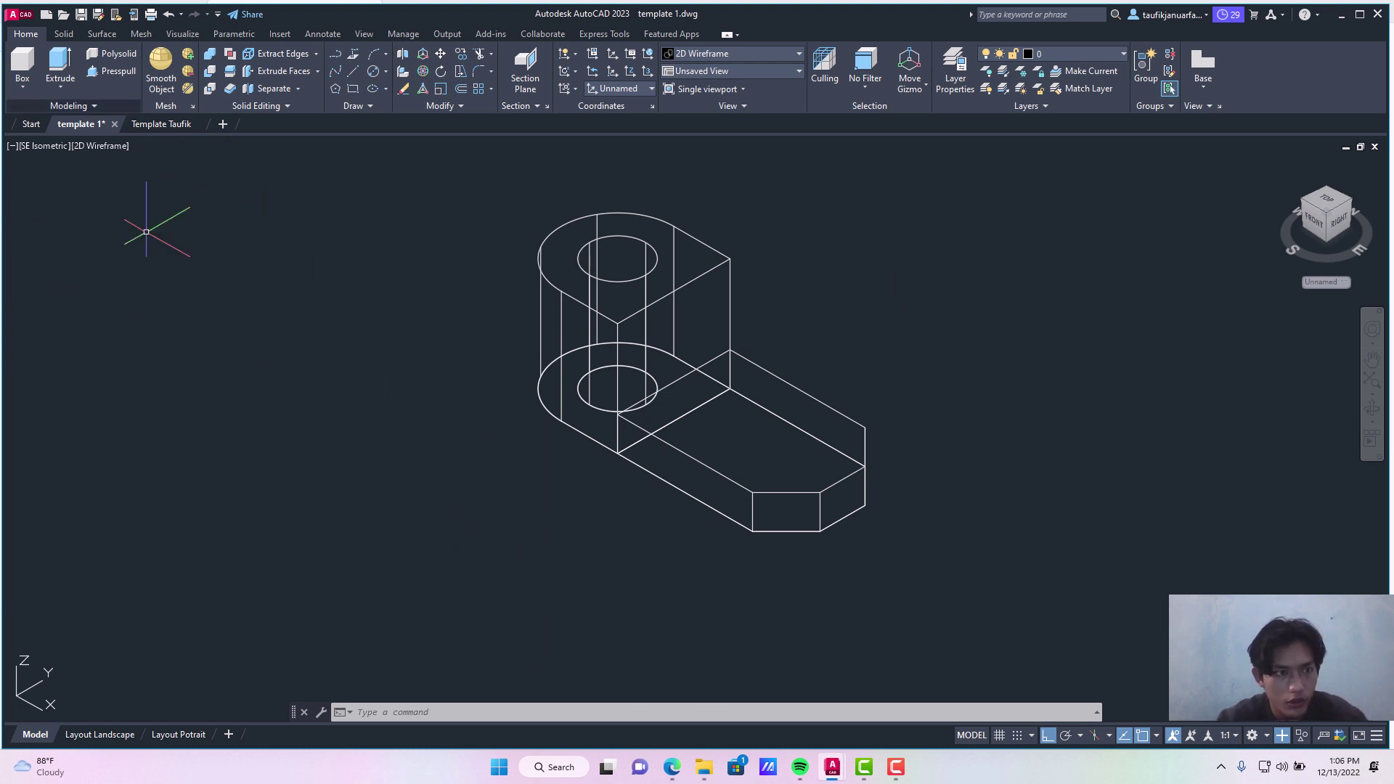
pyautogui.click(108, 144)
pyautogui.click(158, 230)
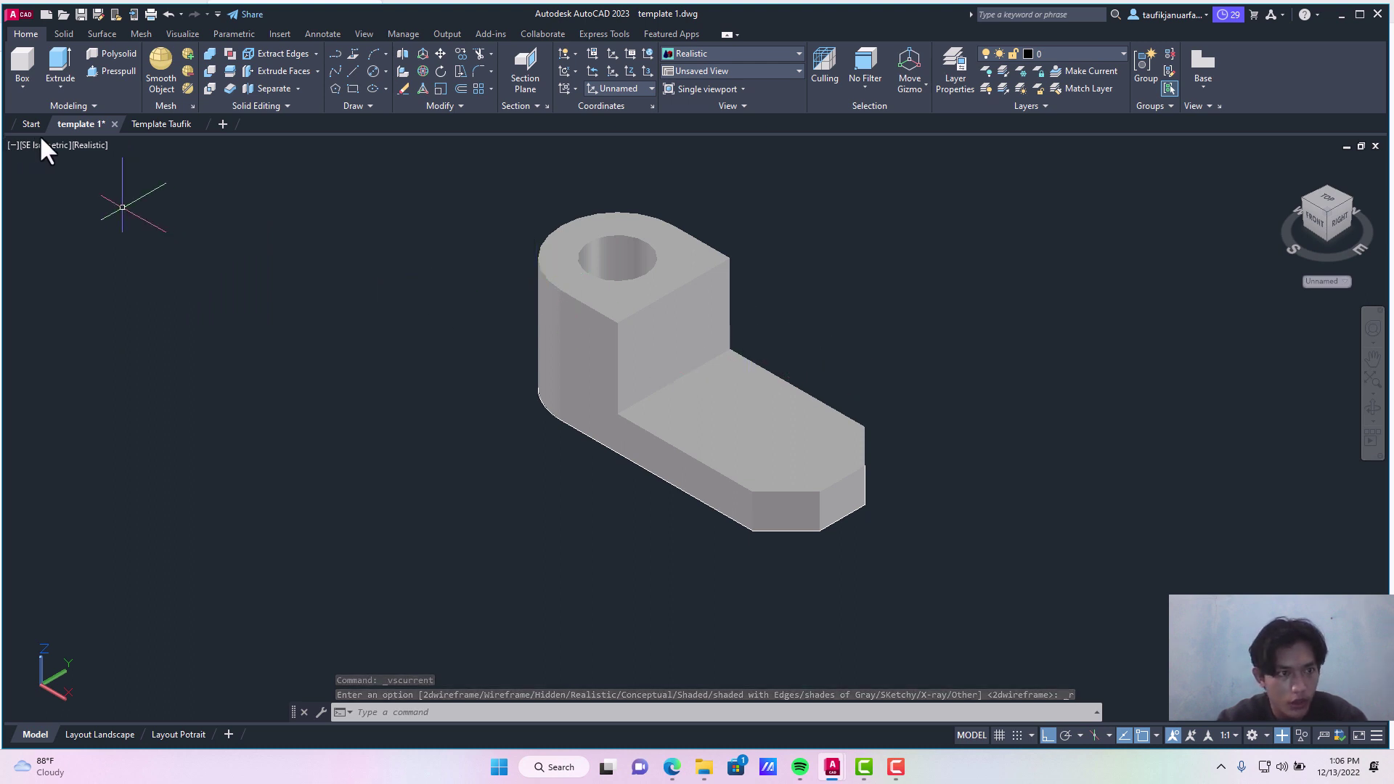
pyautogui.click(89, 143)
pyautogui.click(141, 184)
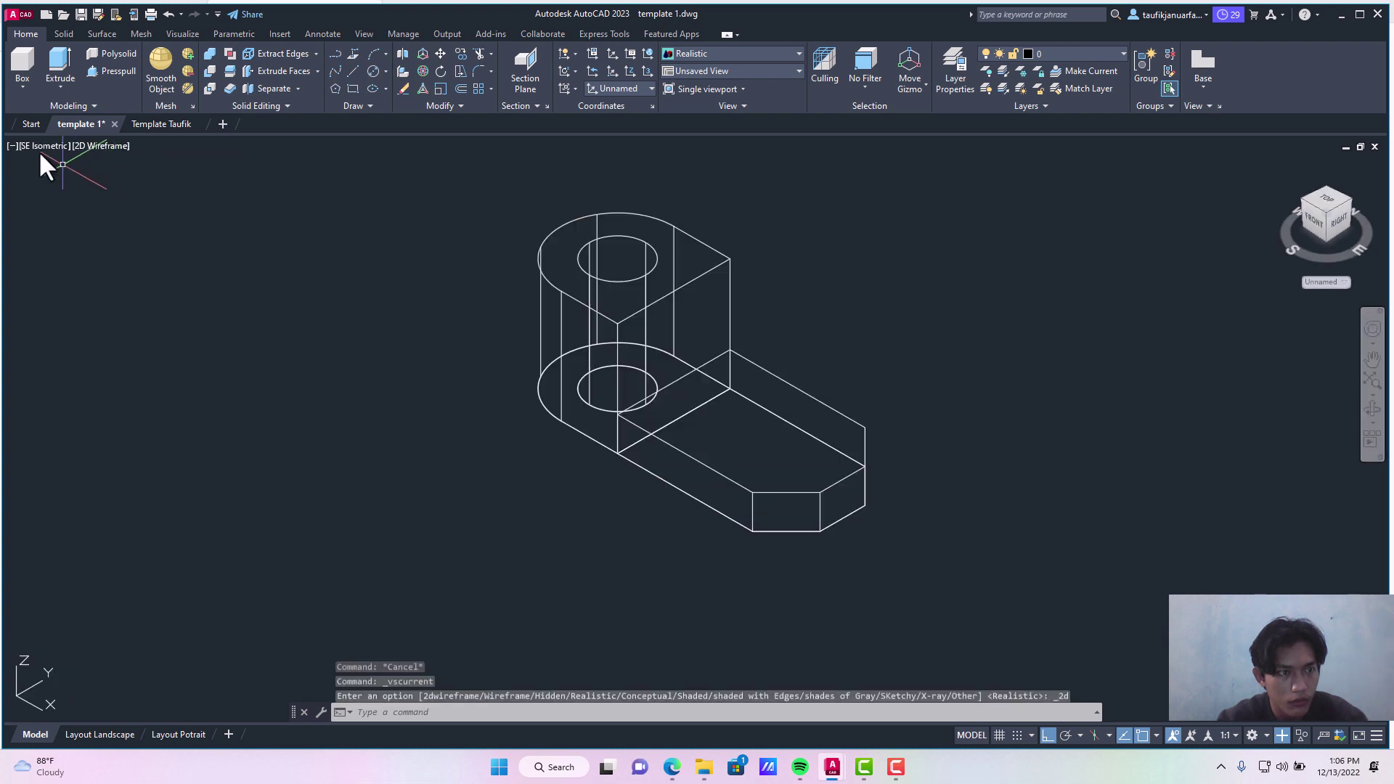
pyautogui.click(47, 144)
# Step: Show the outline in Top view, zoomed out to fit, and start a polyline
pyautogui.click(85, 183)
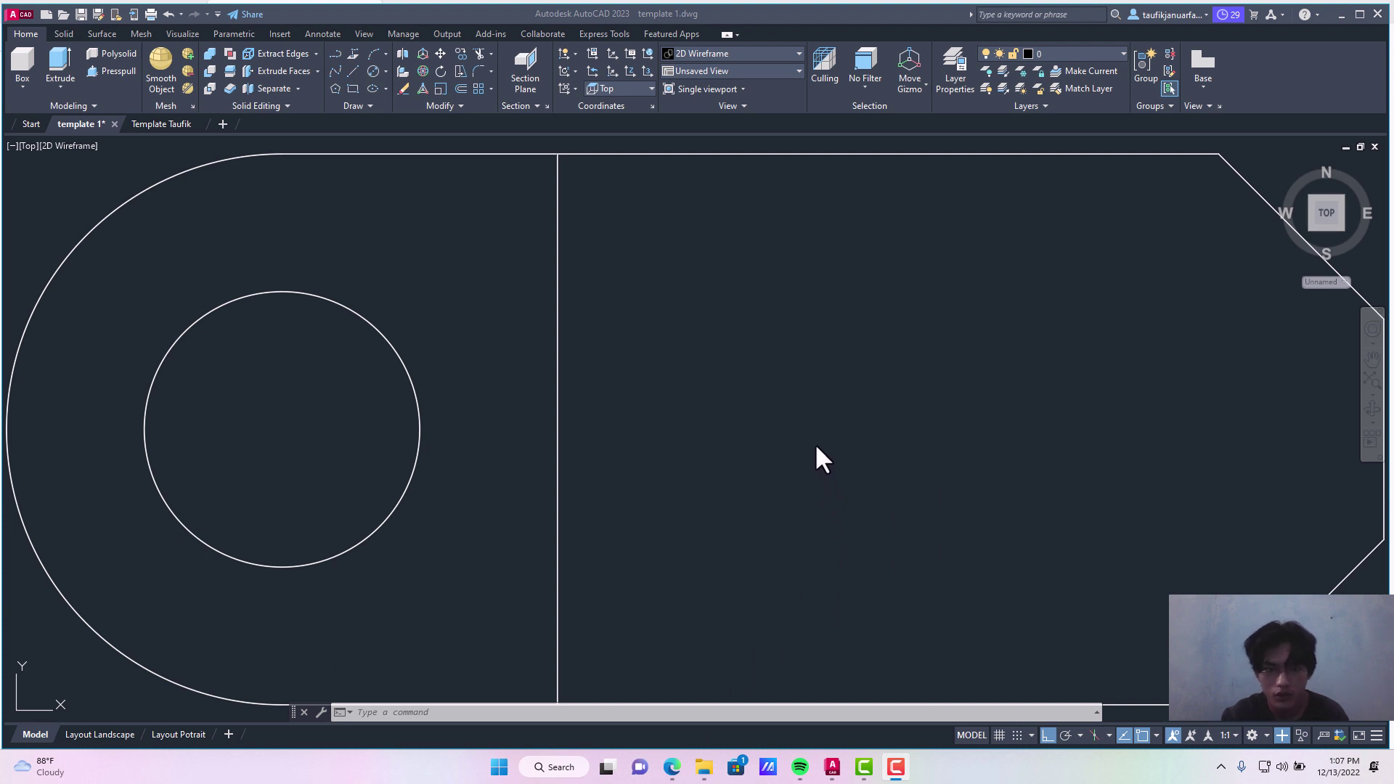
pyautogui.scroll(-2, 869, 425)
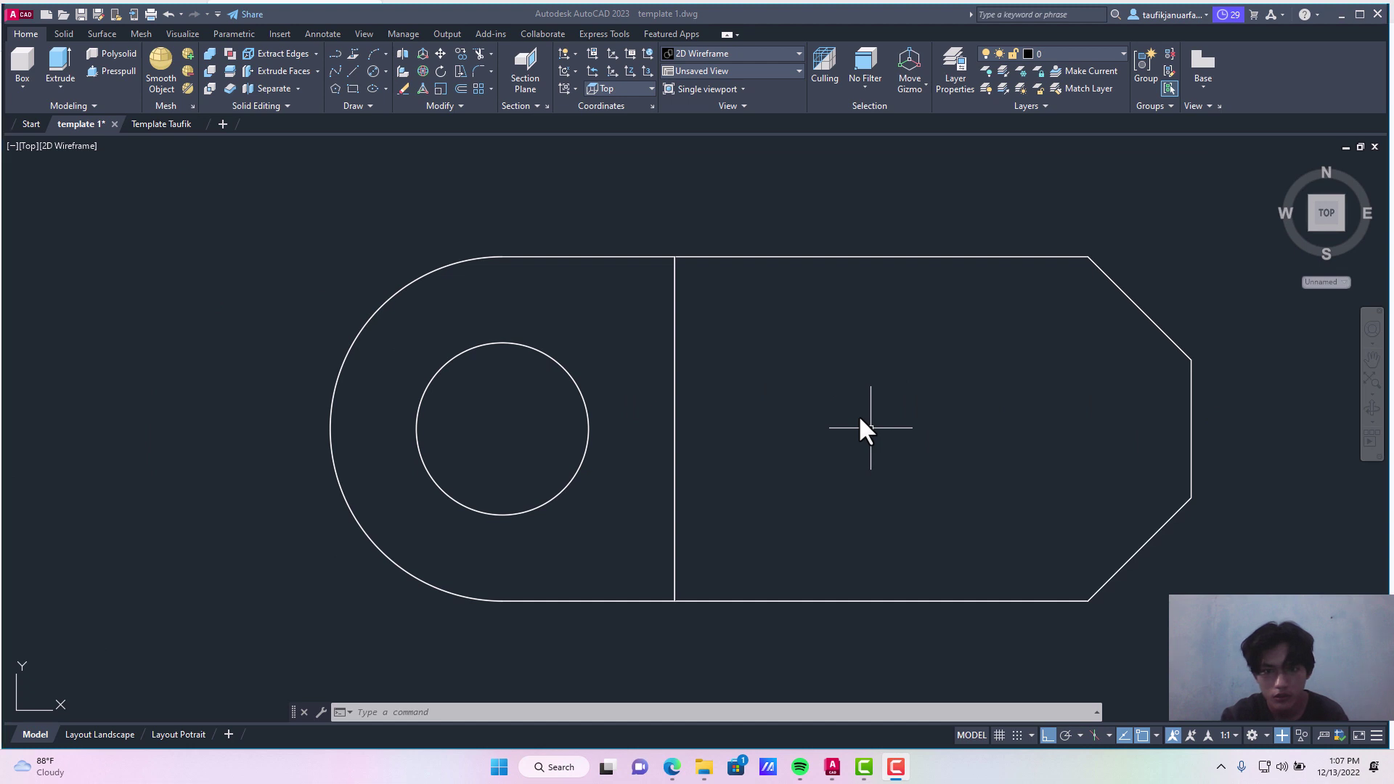
pyautogui.click(859, 418)
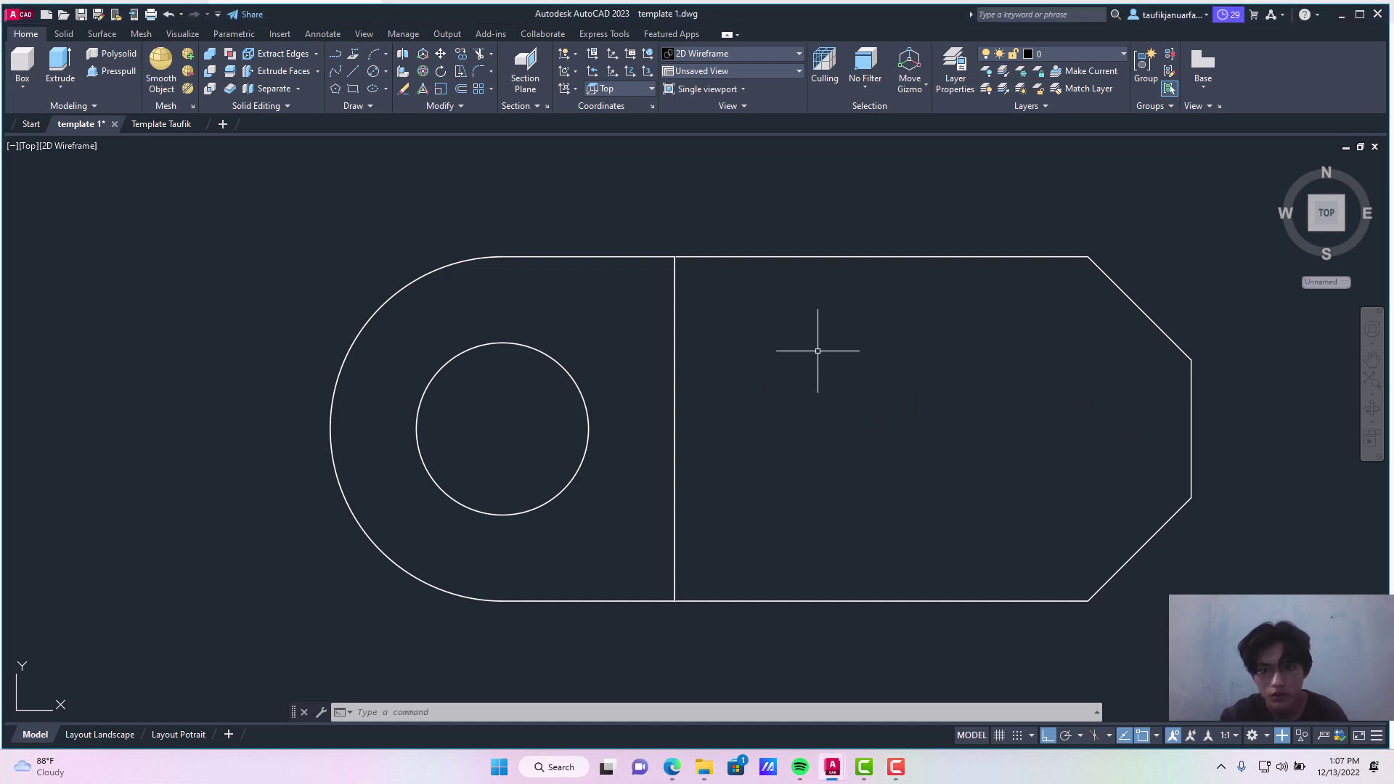
pyautogui.click(332, 54)
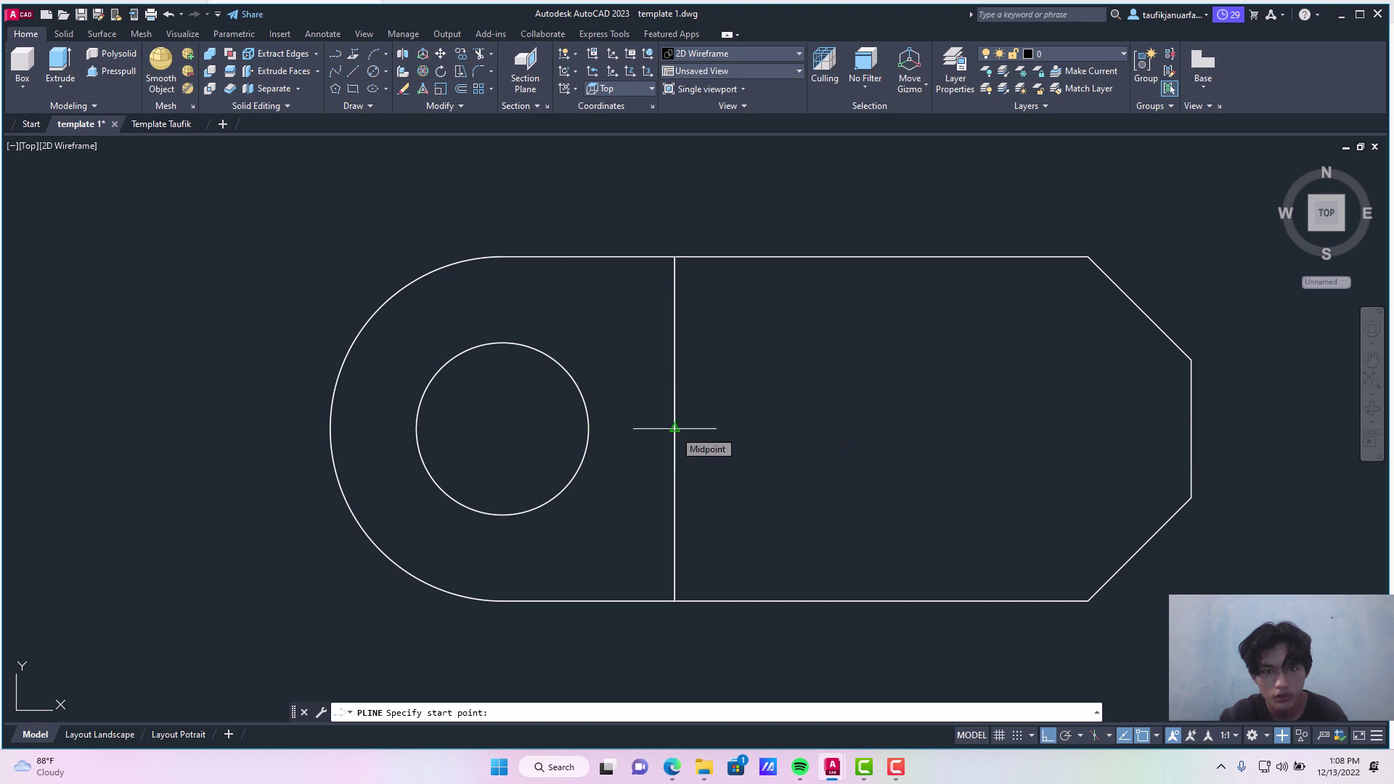
# Step: Draw a closed 7-unit-tall polyline rectangle from the dividing line's midpoint to the right edge
pyautogui.click(675, 428)
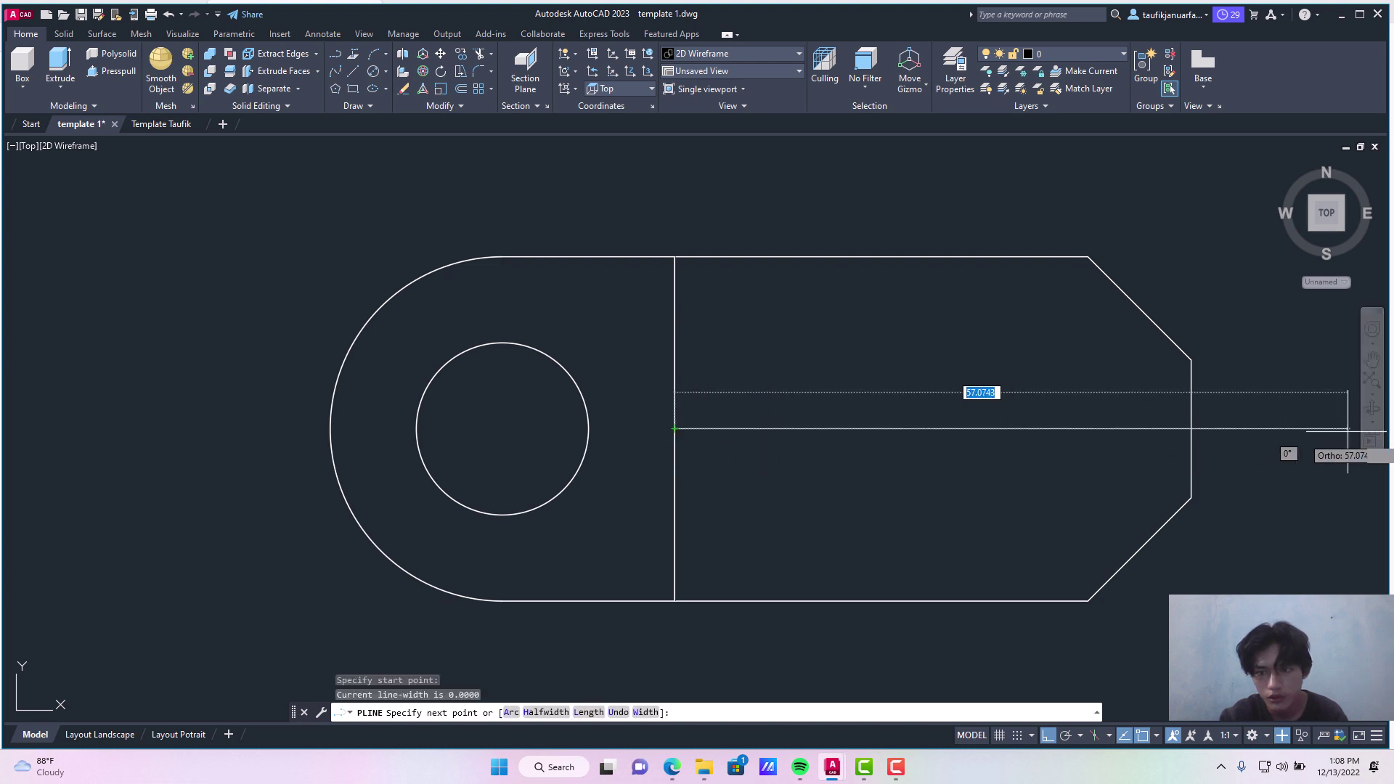
pyautogui.click(1191, 428)
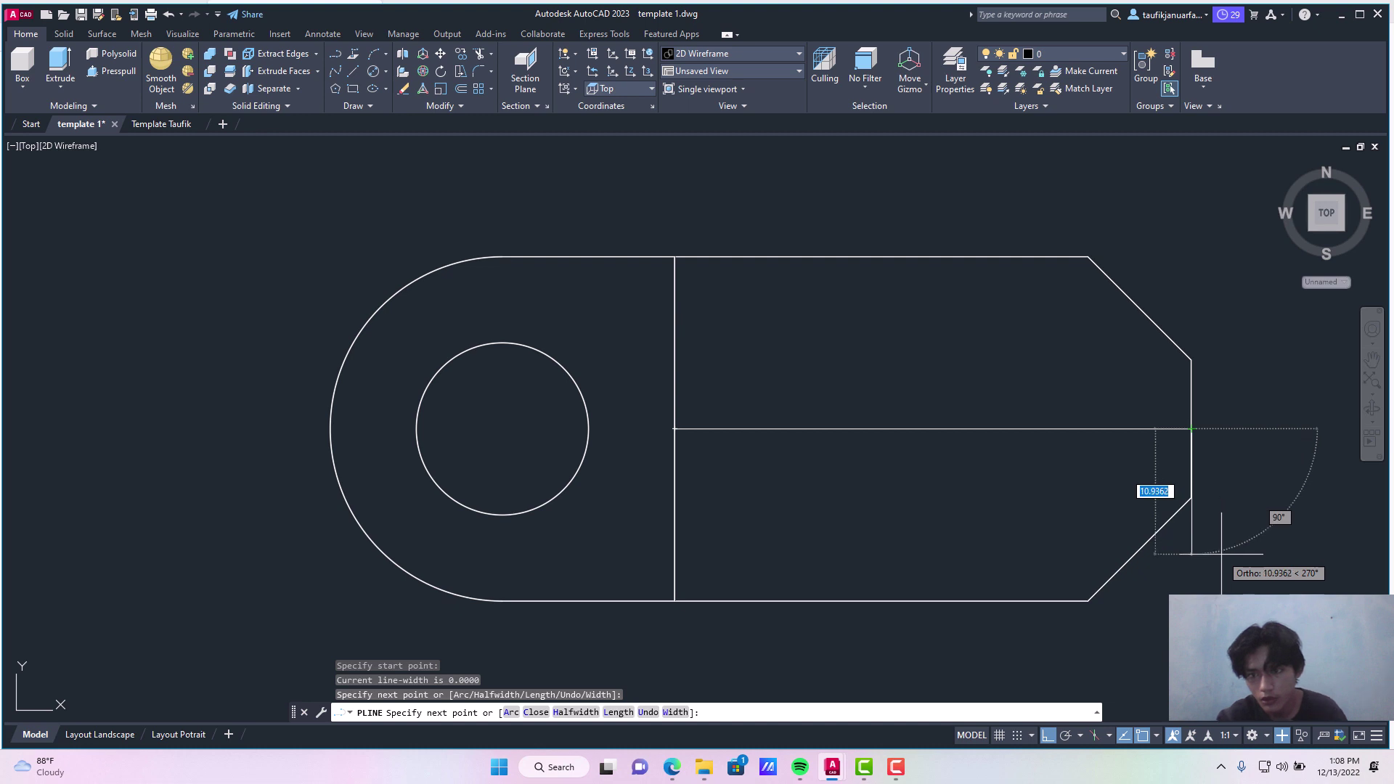
pyautogui.write('7')
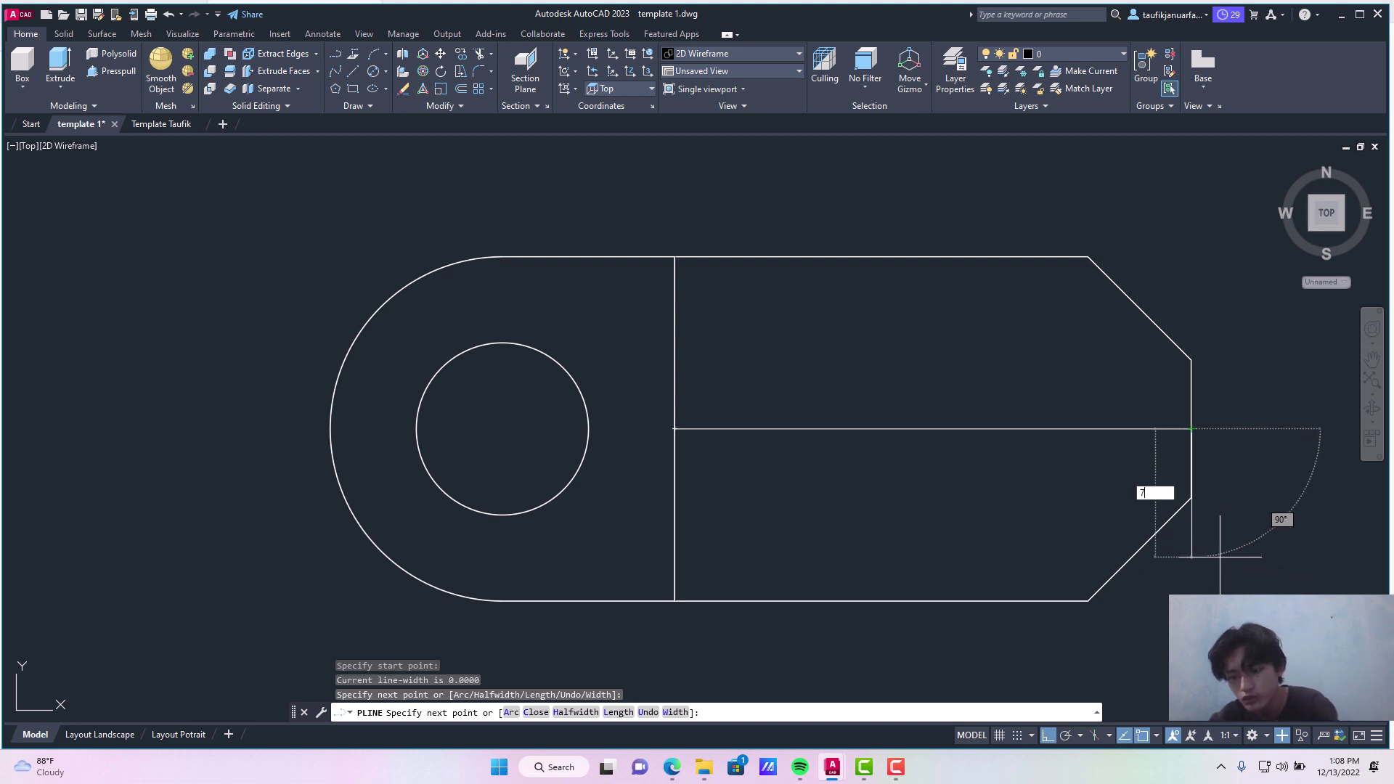
pyautogui.press('Return')
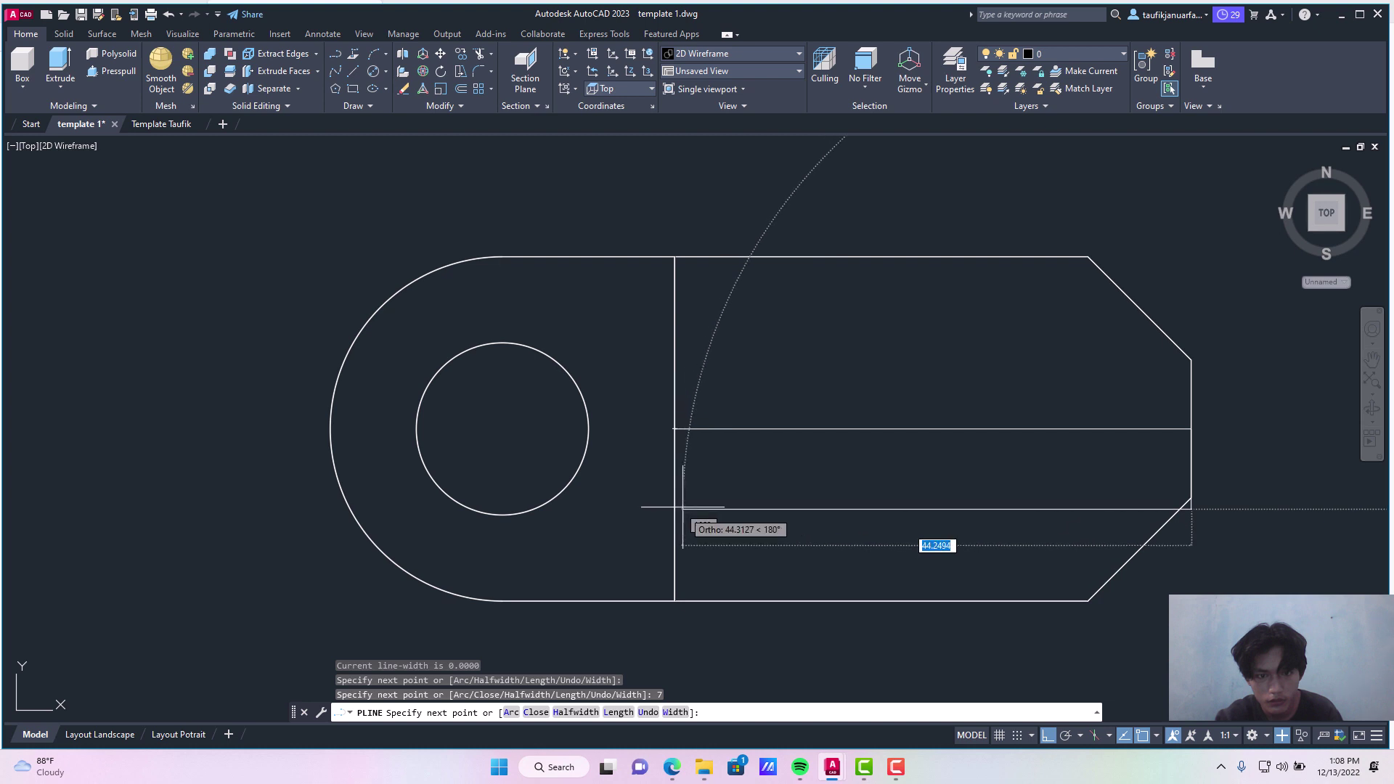
pyautogui.click(669, 507)
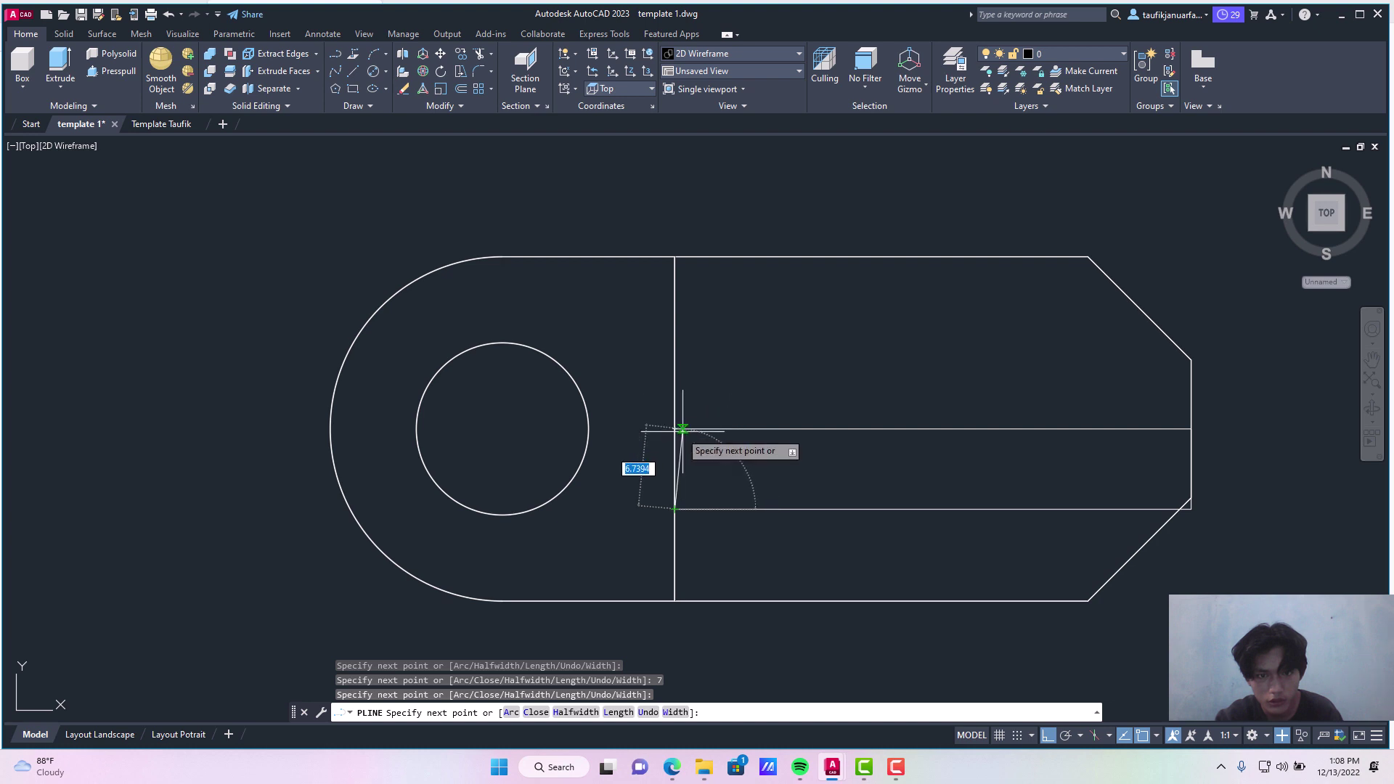
pyautogui.click(675, 428)
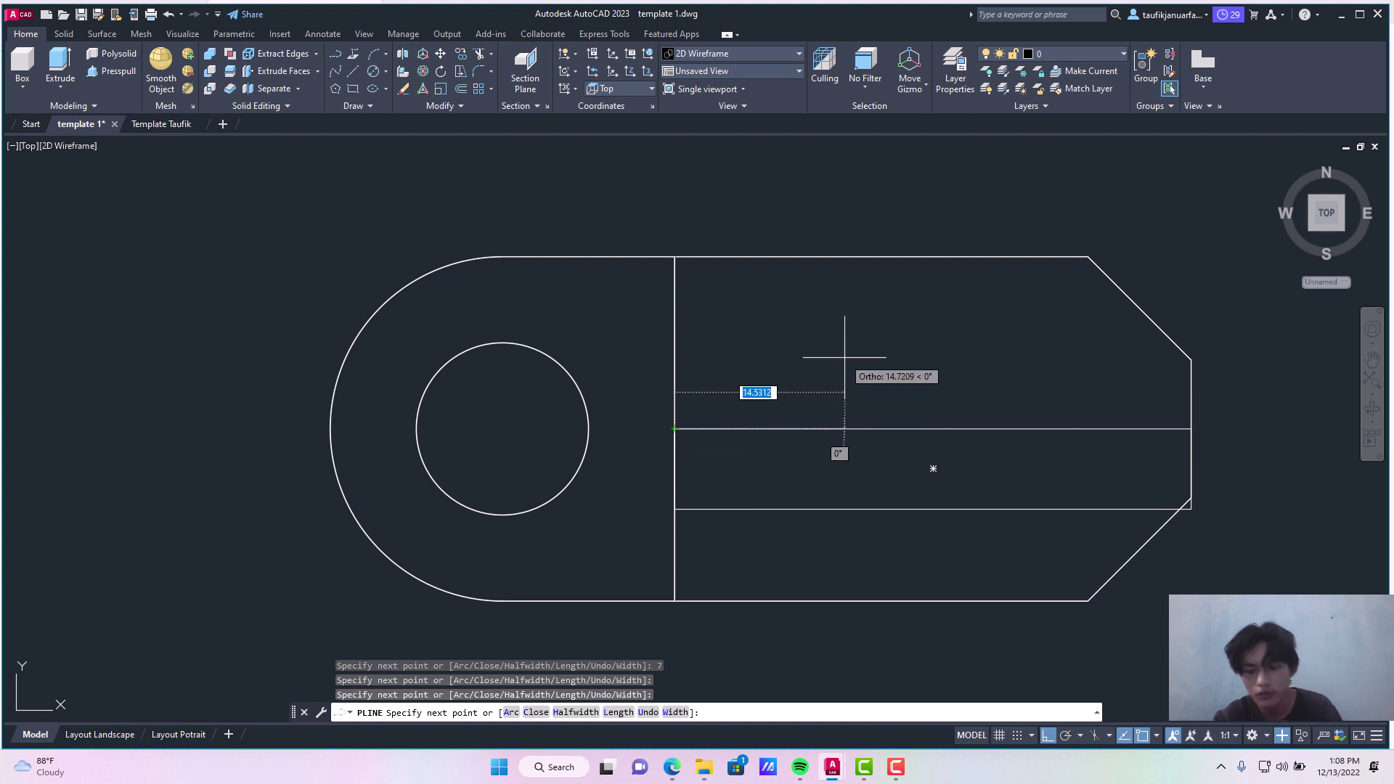
pyautogui.press('Return')
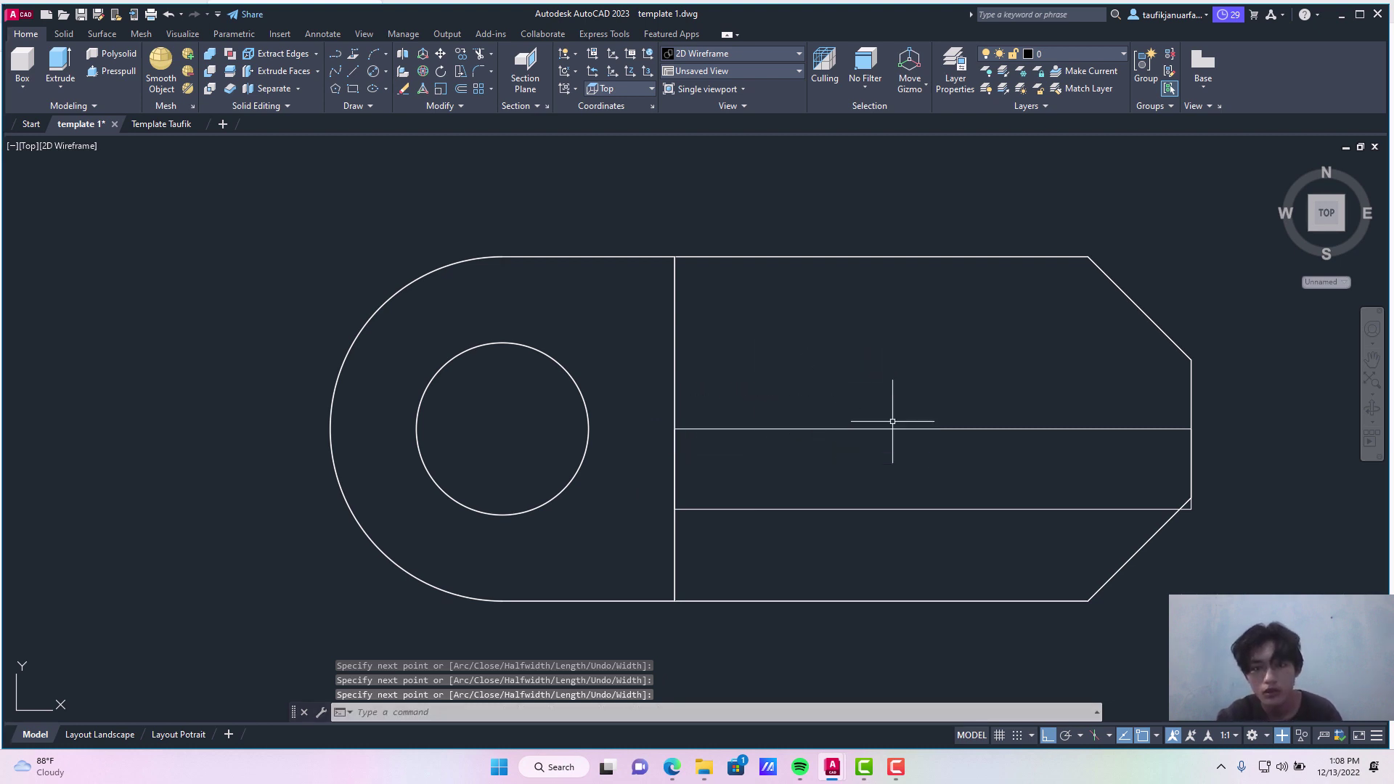
# Step: Move the 7-unit rectangle up 3.5 units, right-edge midpoint onto the arm's midline
pyautogui.click(840, 538)
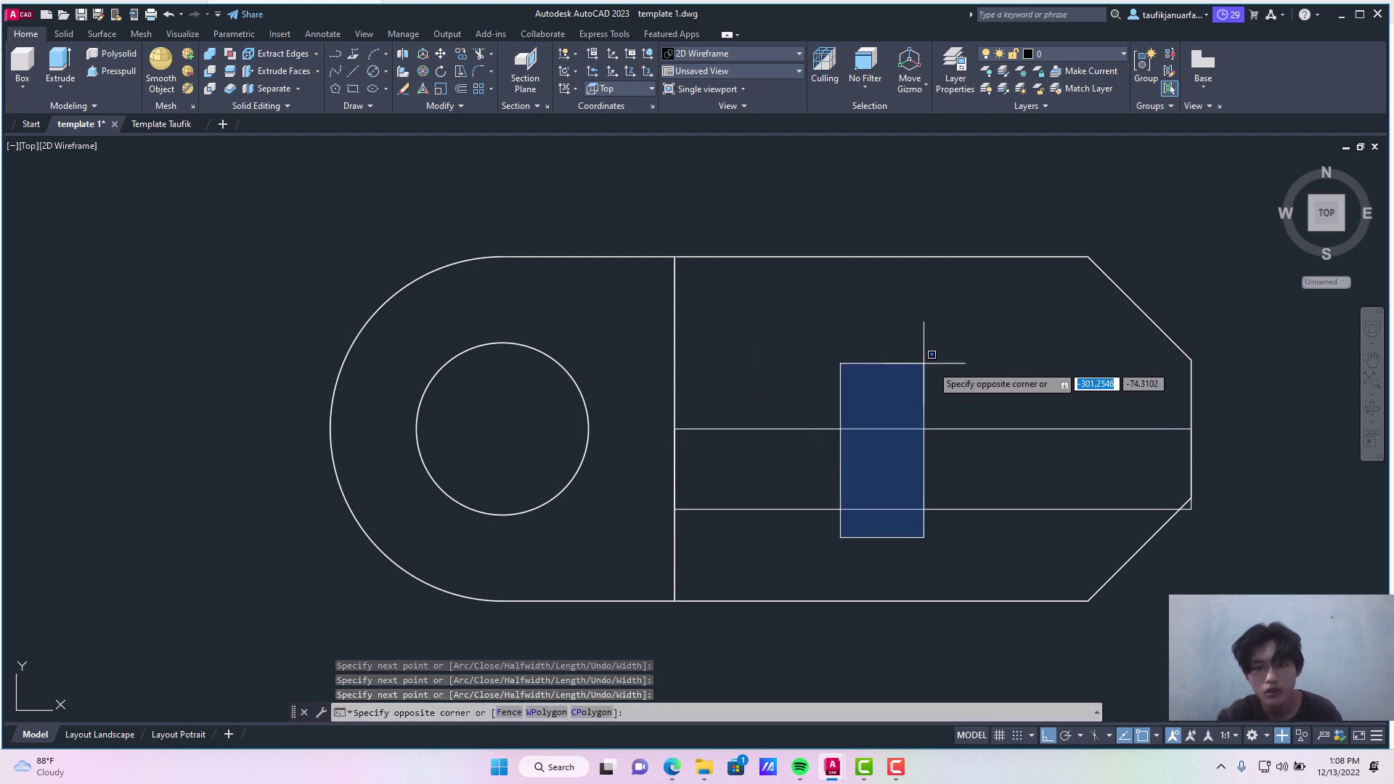
pyautogui.click(932, 365)
pyautogui.rightClick(923, 388)
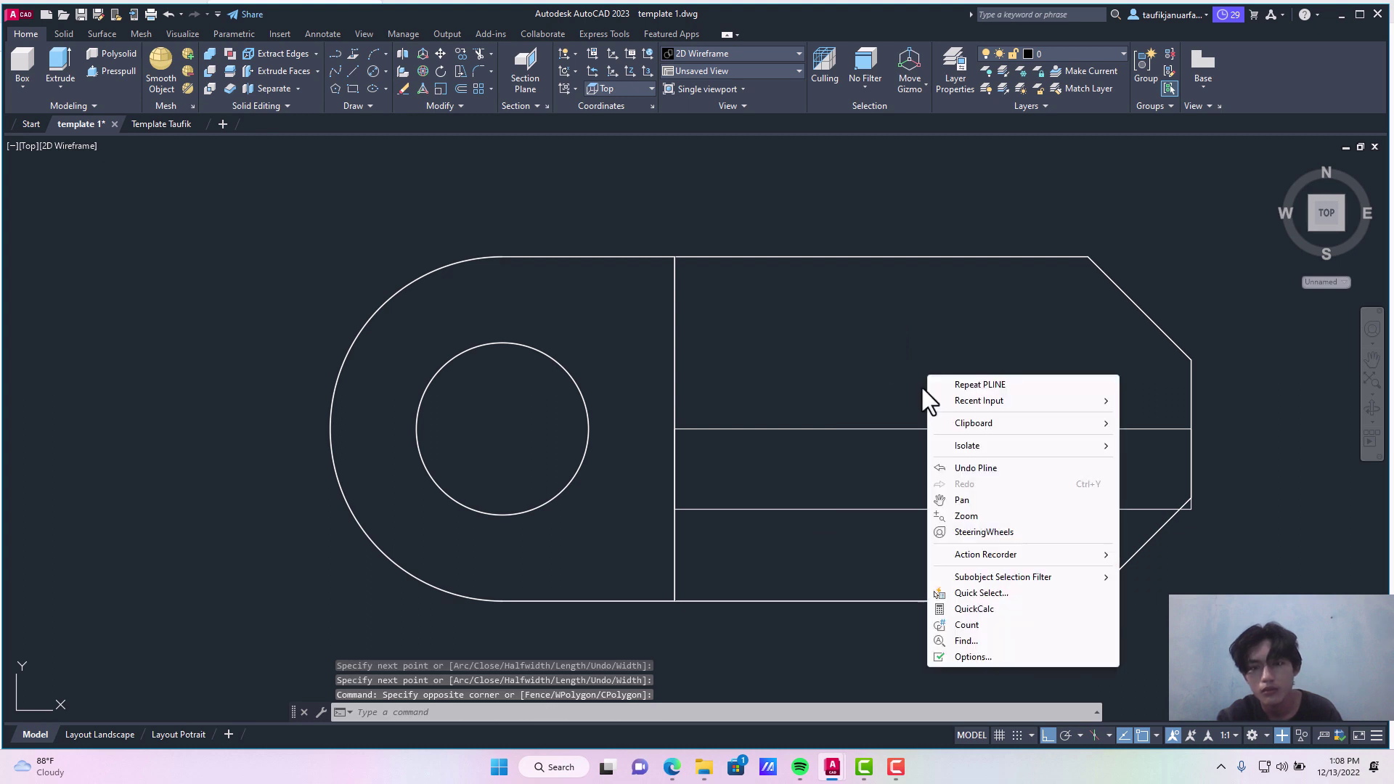
pyautogui.click(859, 463)
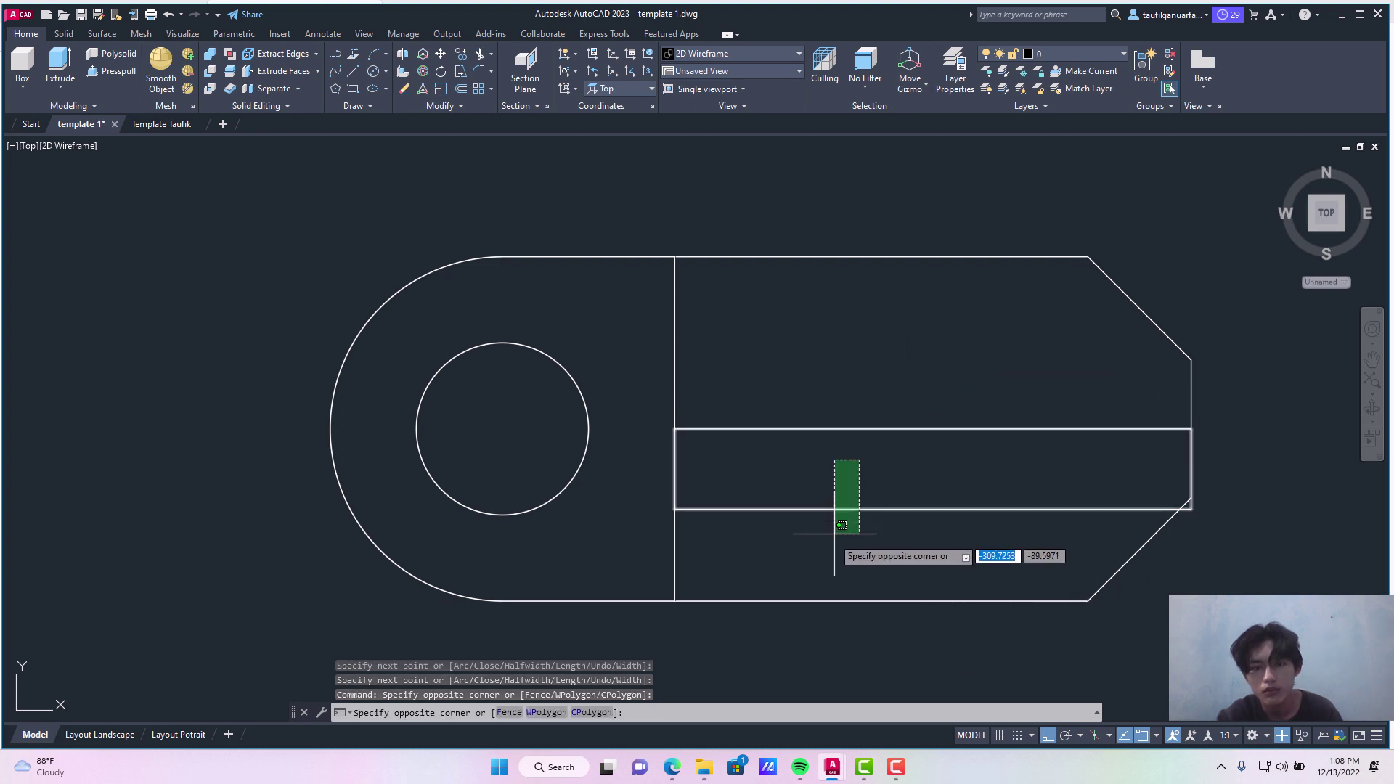
pyautogui.click(834, 529)
pyautogui.rightClick(835, 516)
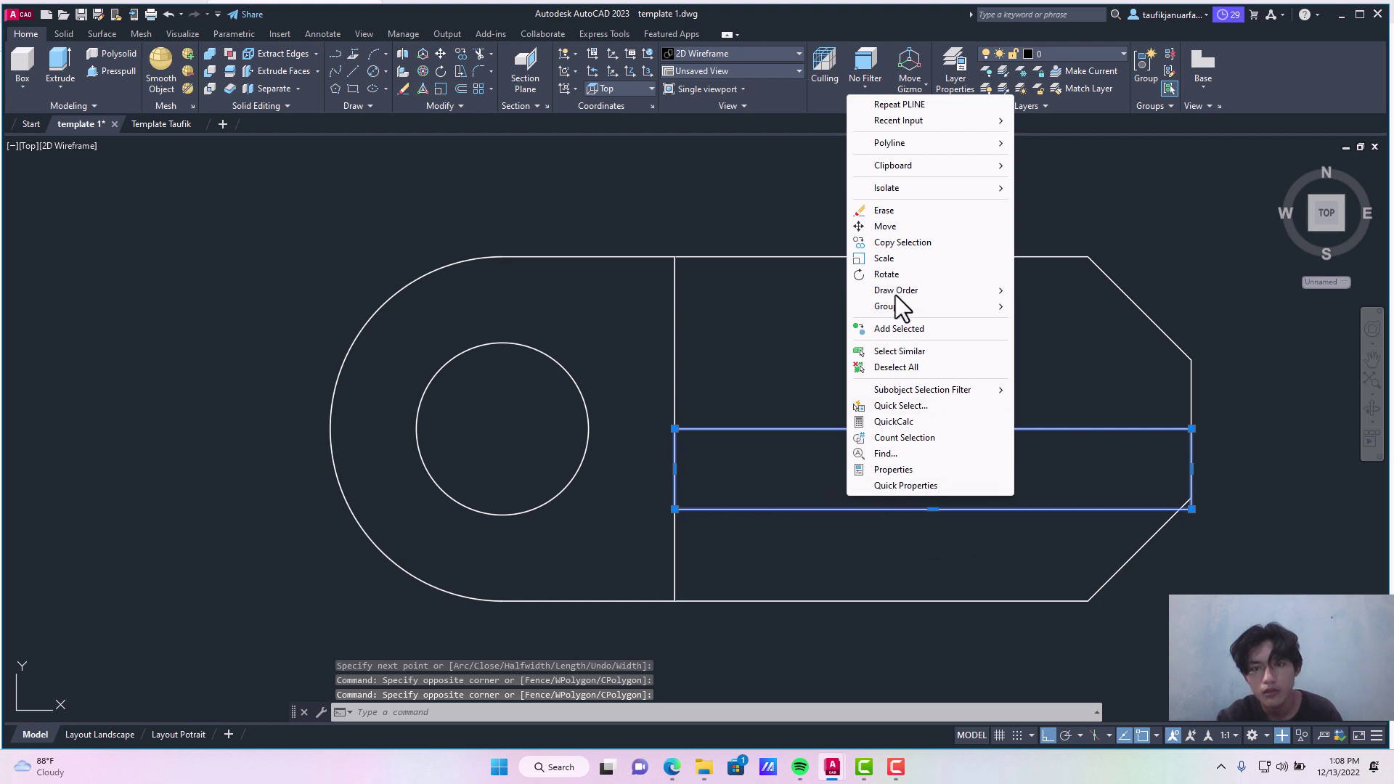
pyautogui.click(891, 228)
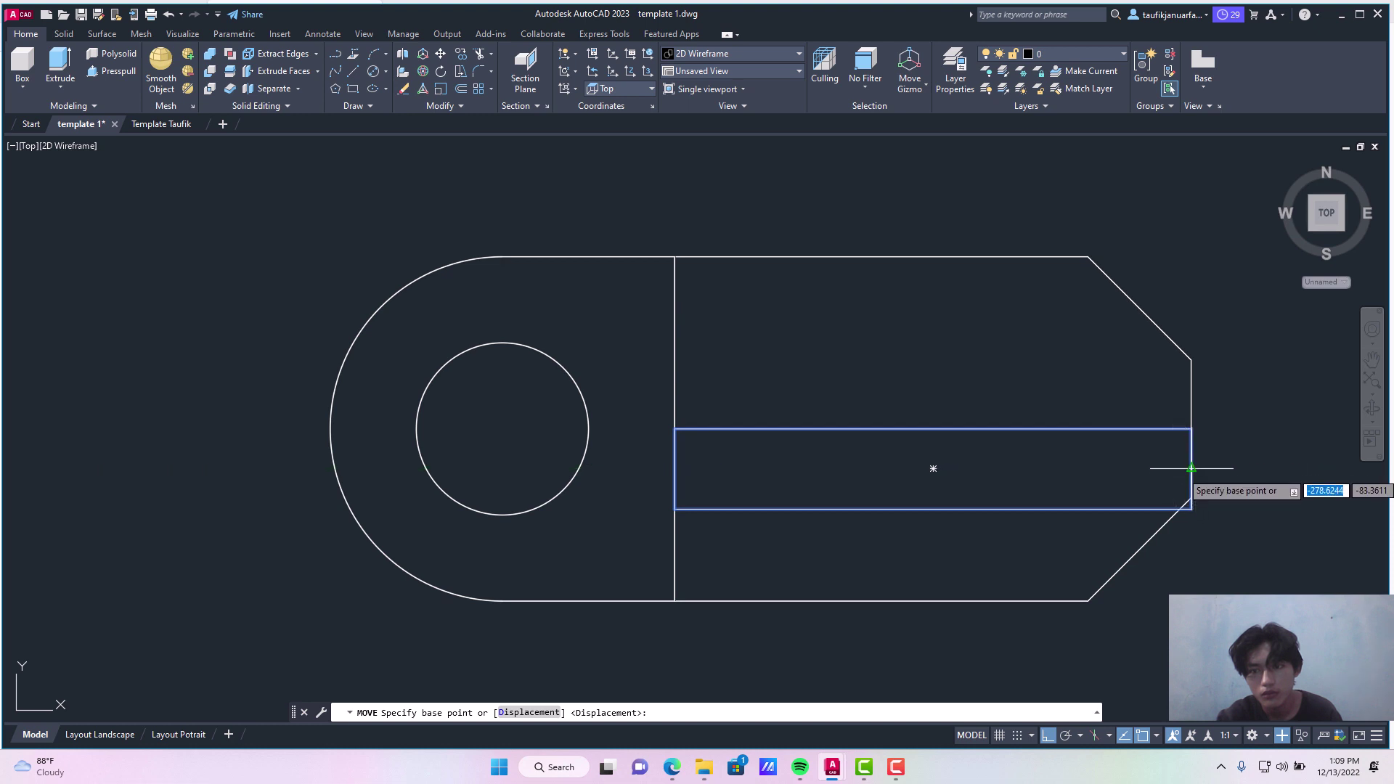
pyautogui.click(1191, 468)
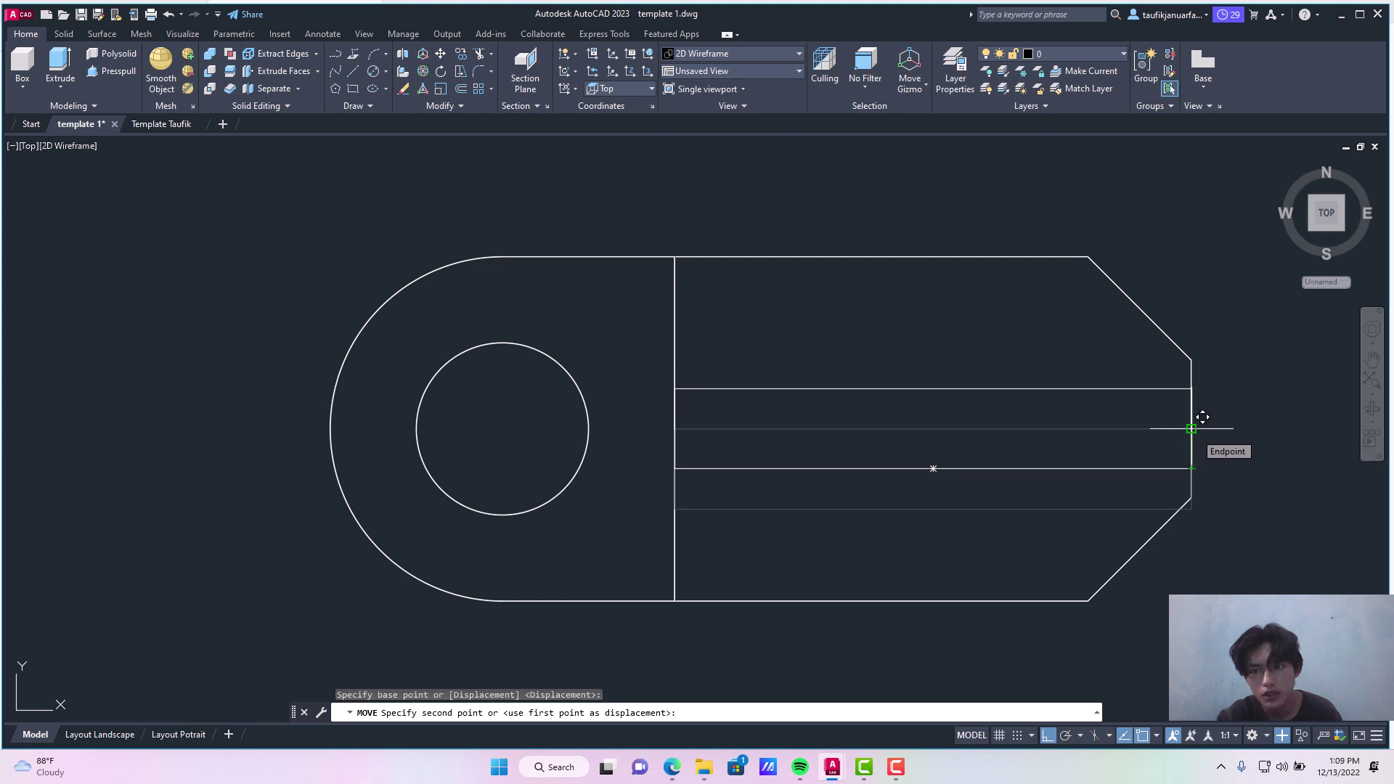
pyautogui.click(1191, 428)
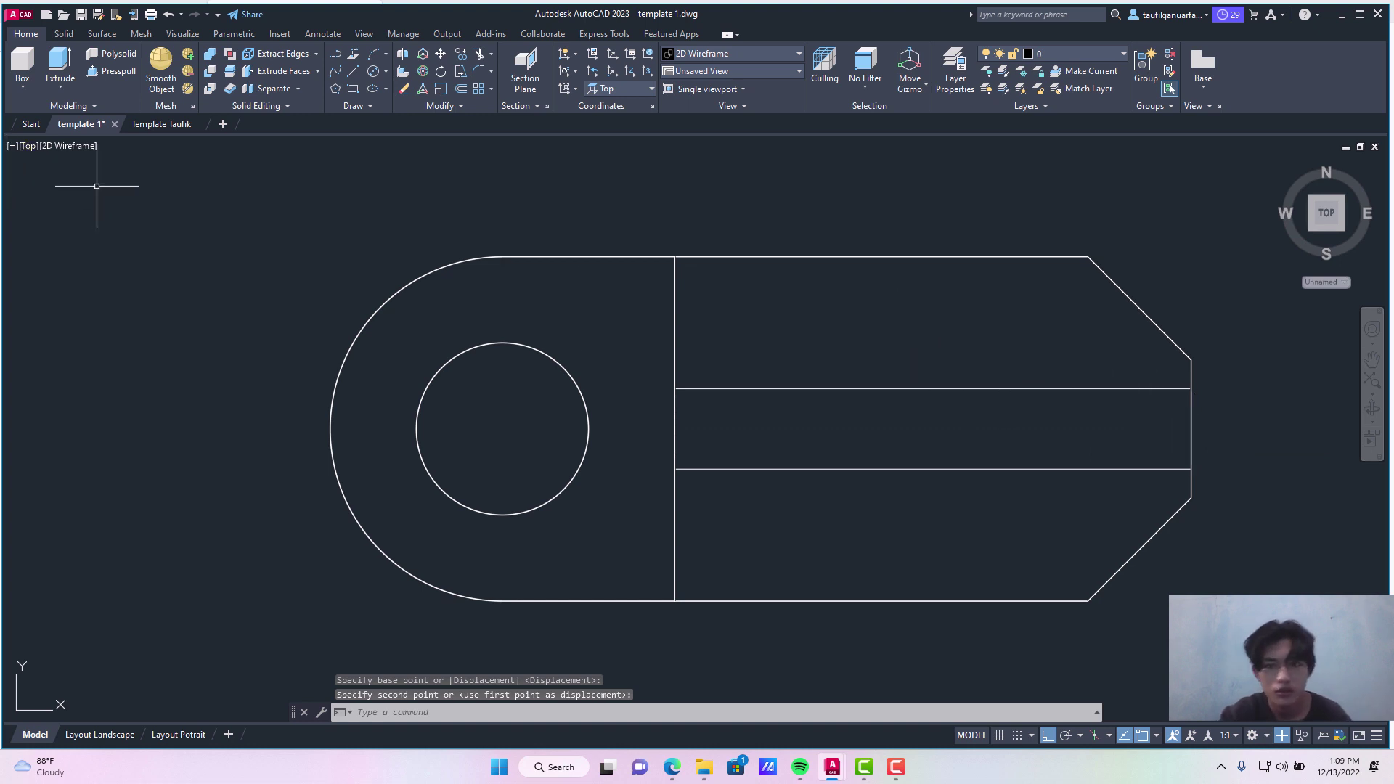
# Step: In SE Isometric, extrude the centred rectangle 30 units into an upright rib
pyautogui.click(28, 146)
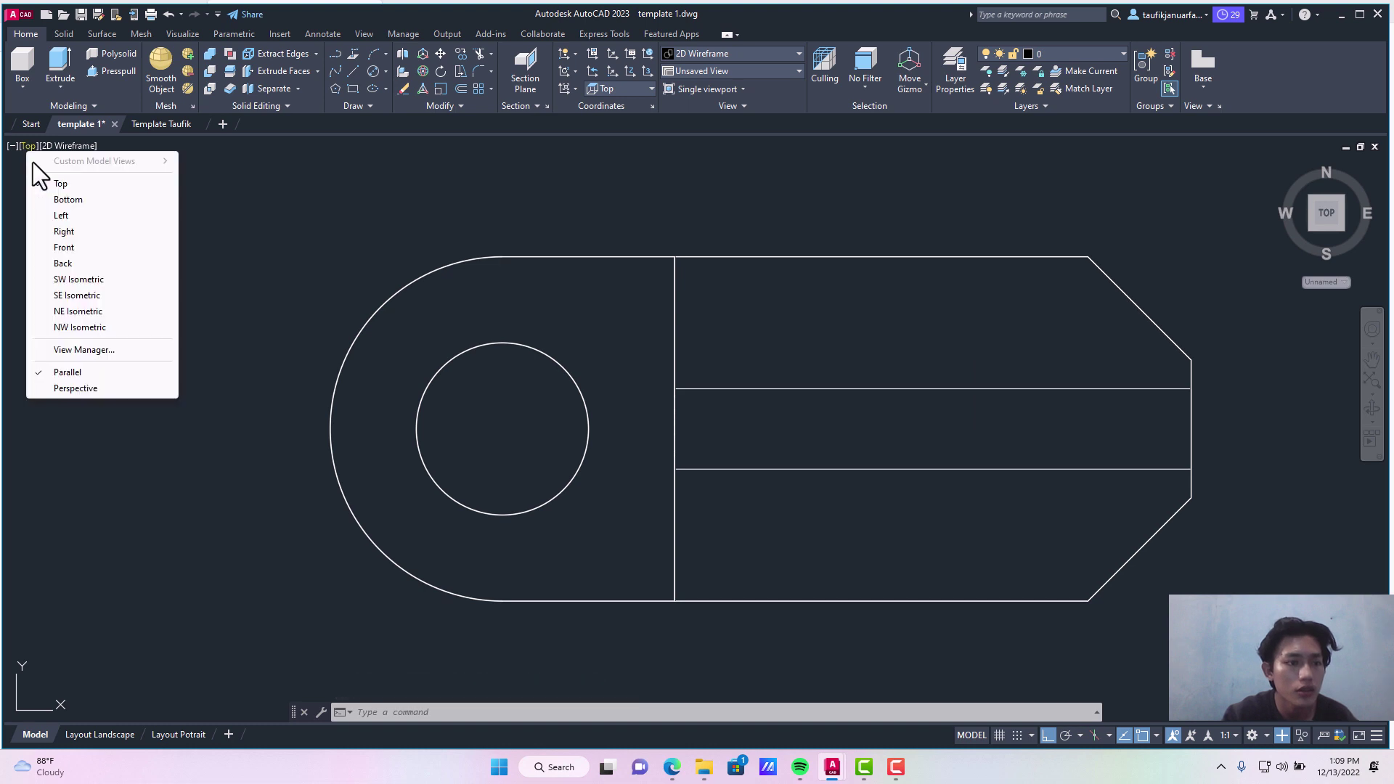
pyautogui.click(90, 297)
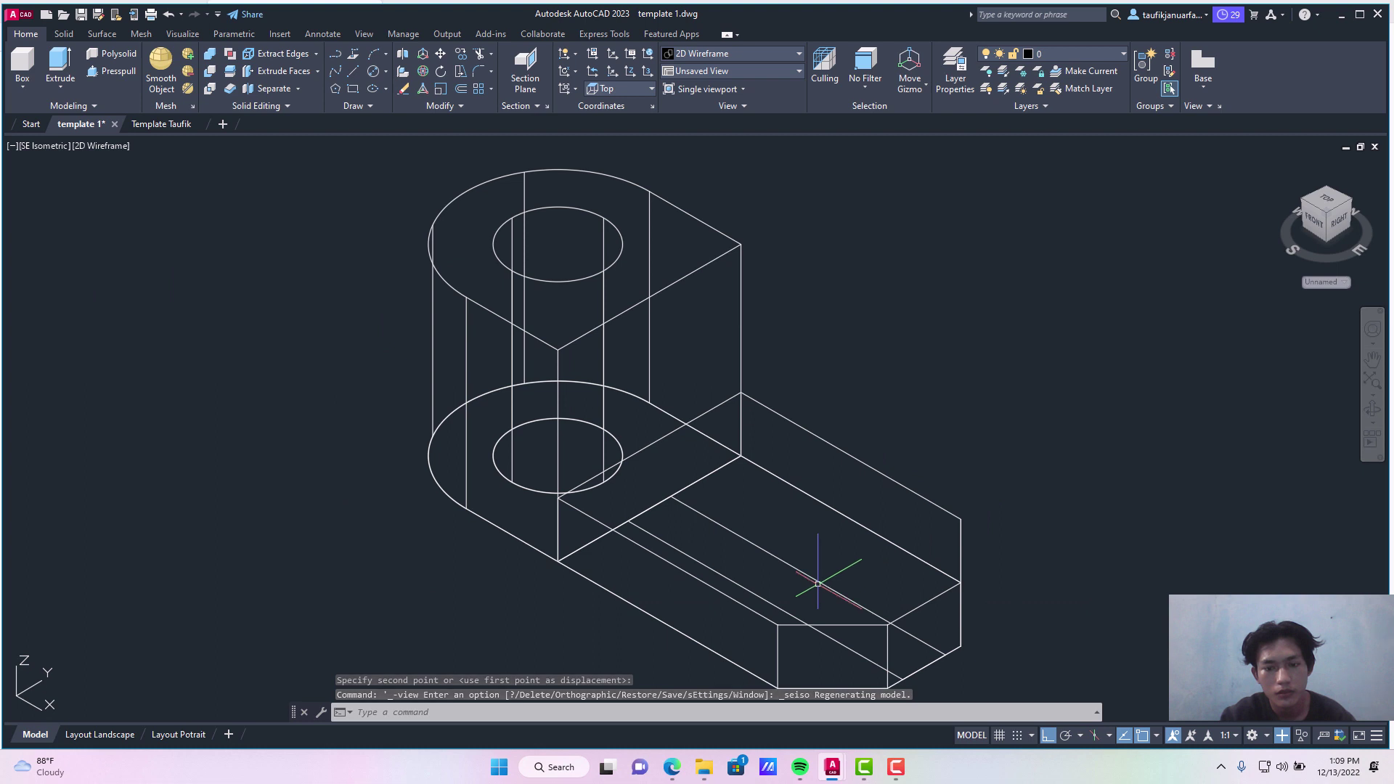
pyautogui.click(820, 578)
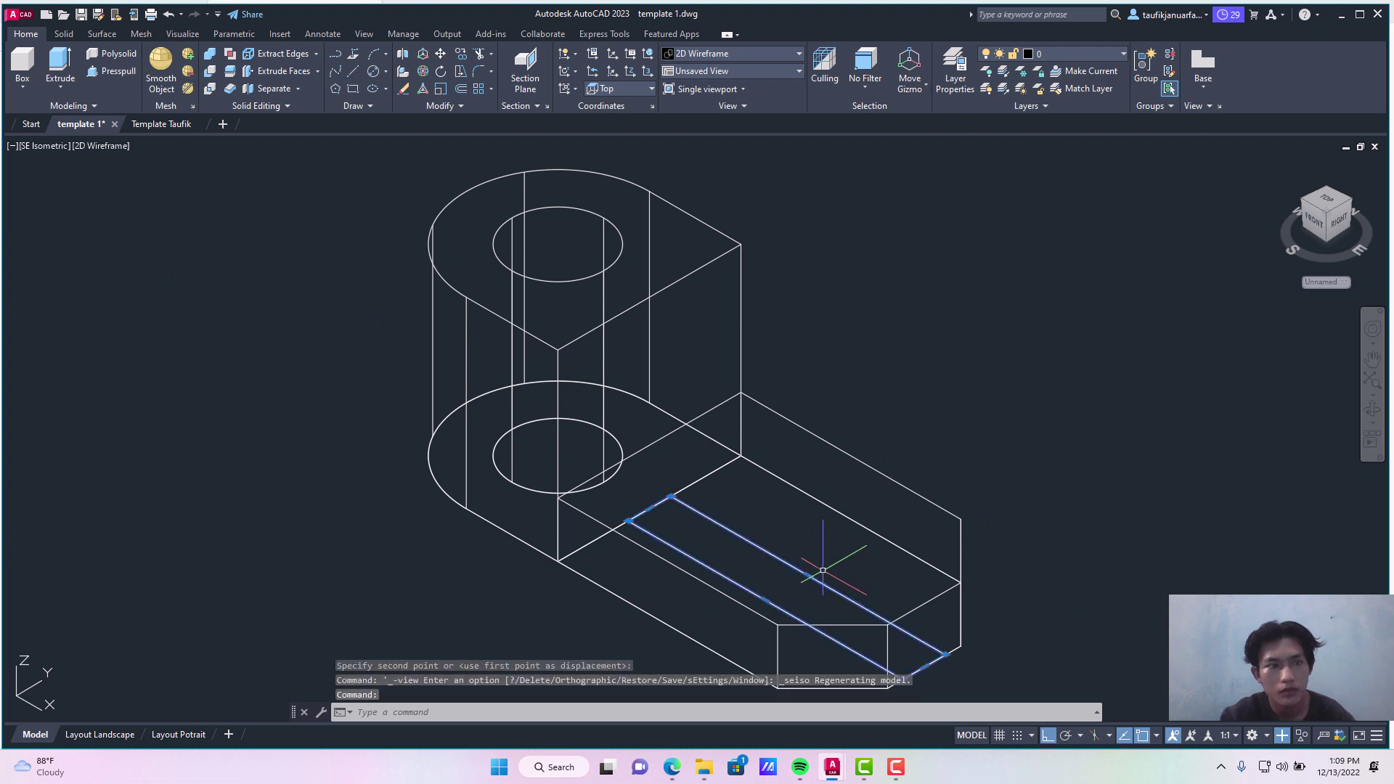
pyautogui.click(57, 61)
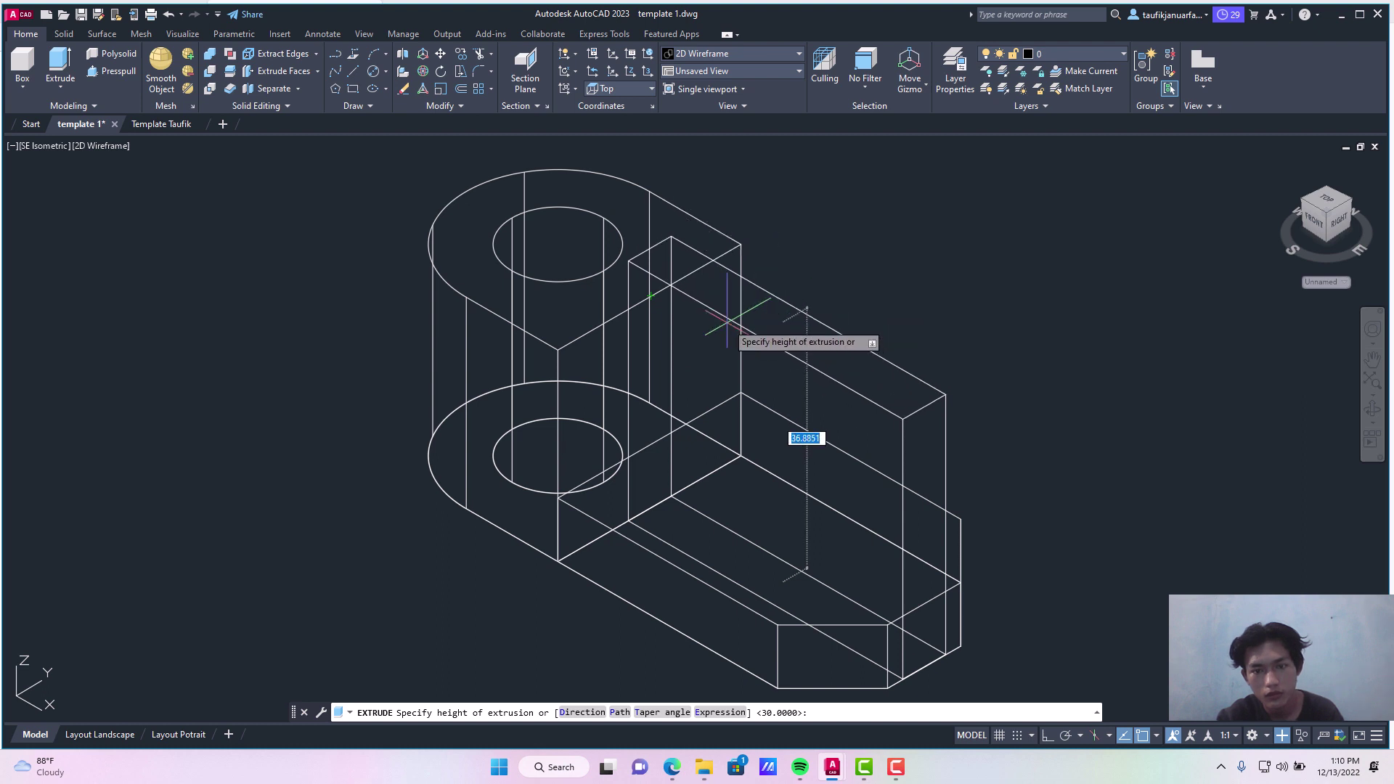
pyautogui.press('Return')
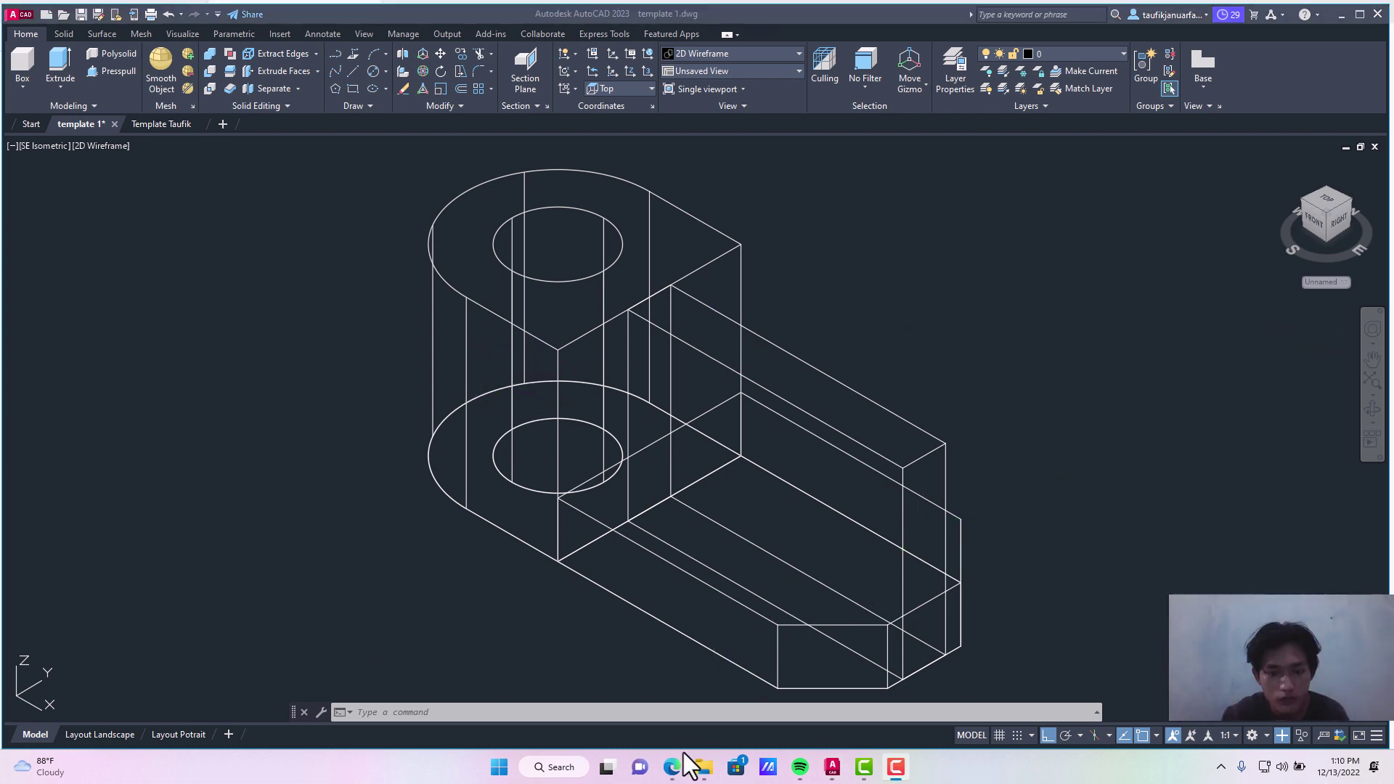
# Step: Union the tall rib with the 9-unit chamfered block into one solid
pyautogui.click(627, 712)
pyautogui.write('UNI')
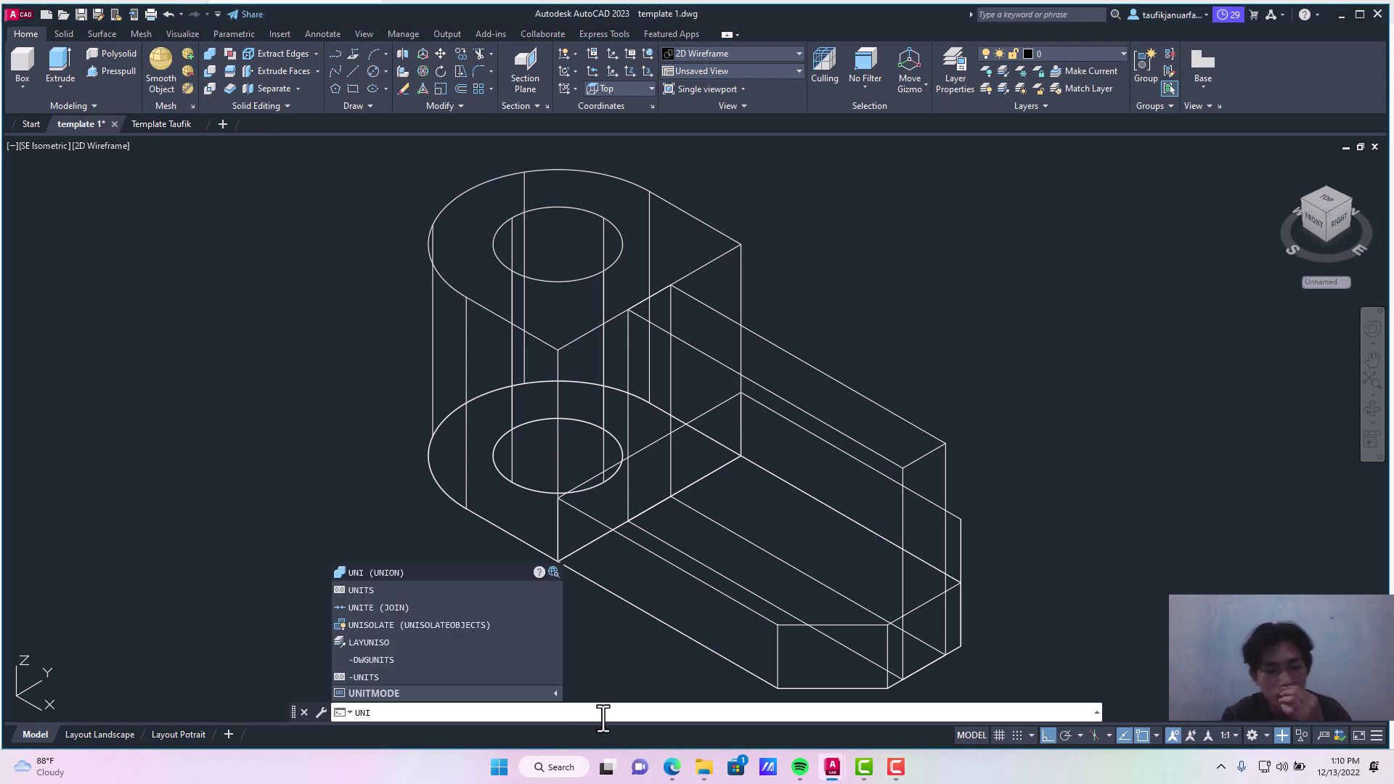
pyautogui.click(407, 576)
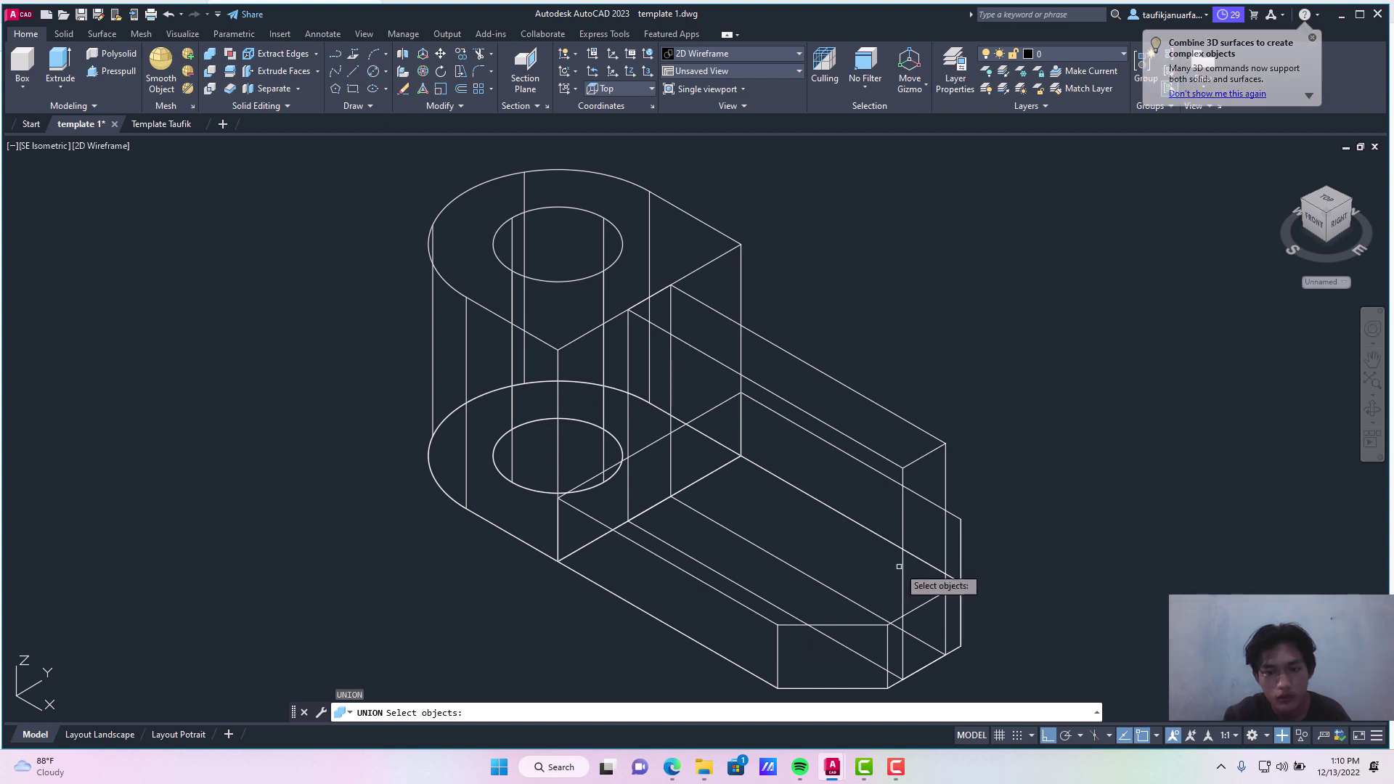
pyautogui.click(901, 566)
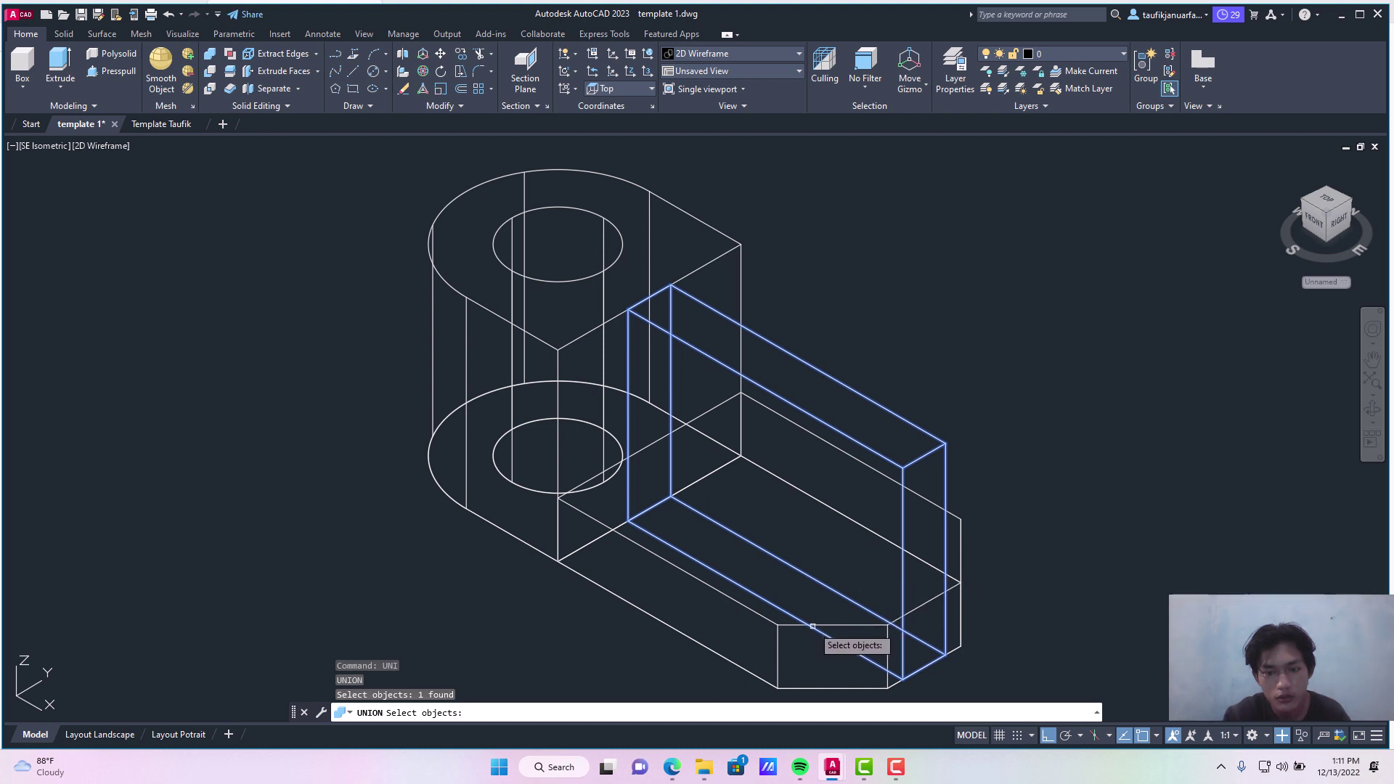
pyautogui.click(812, 625)
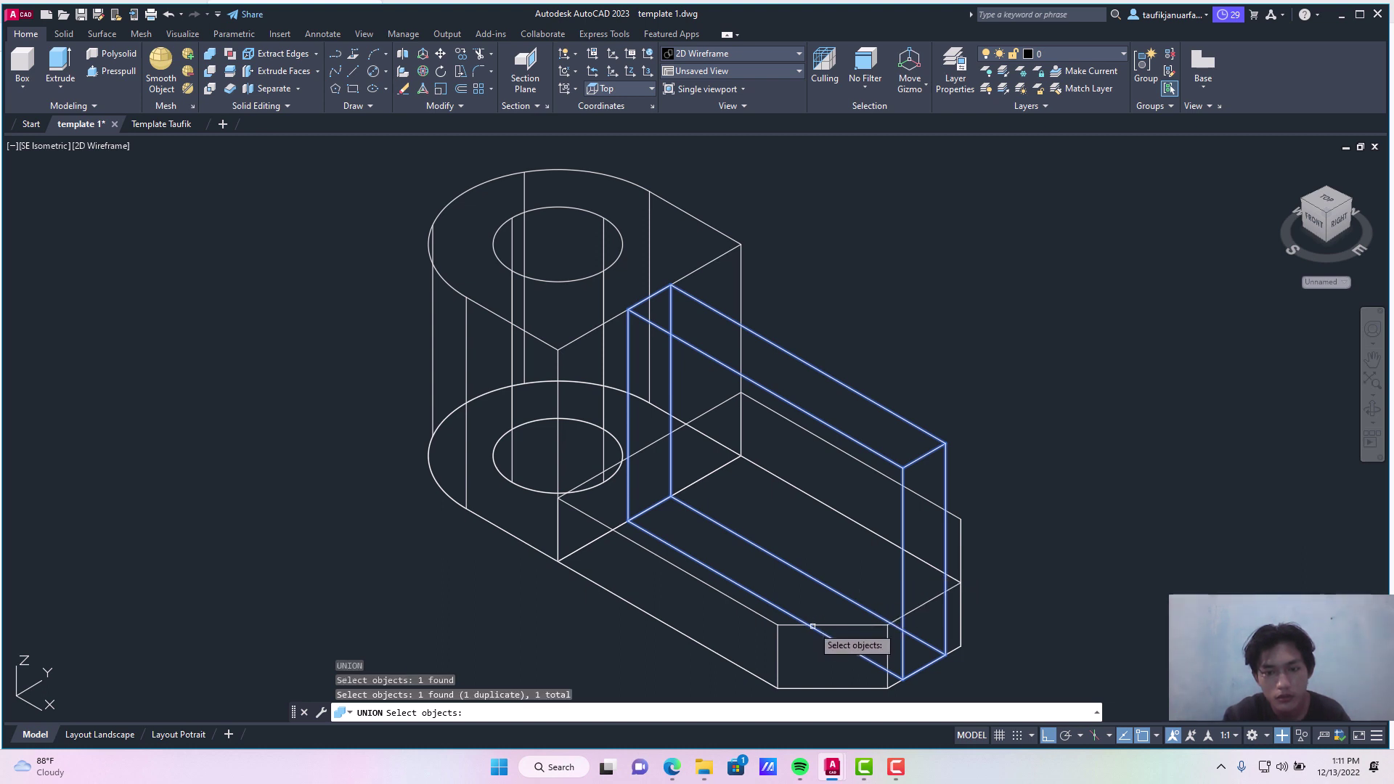
pyautogui.click(812, 622)
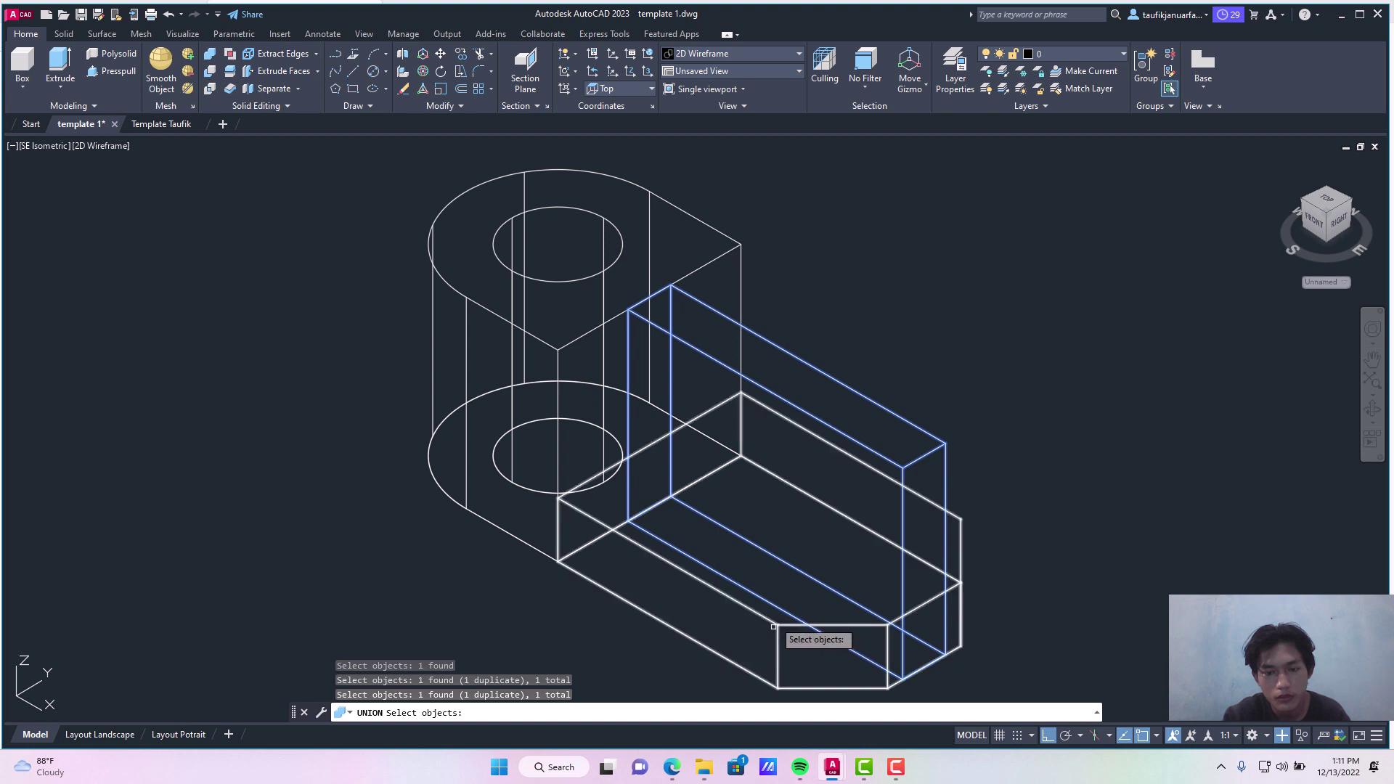
pyautogui.click(784, 619)
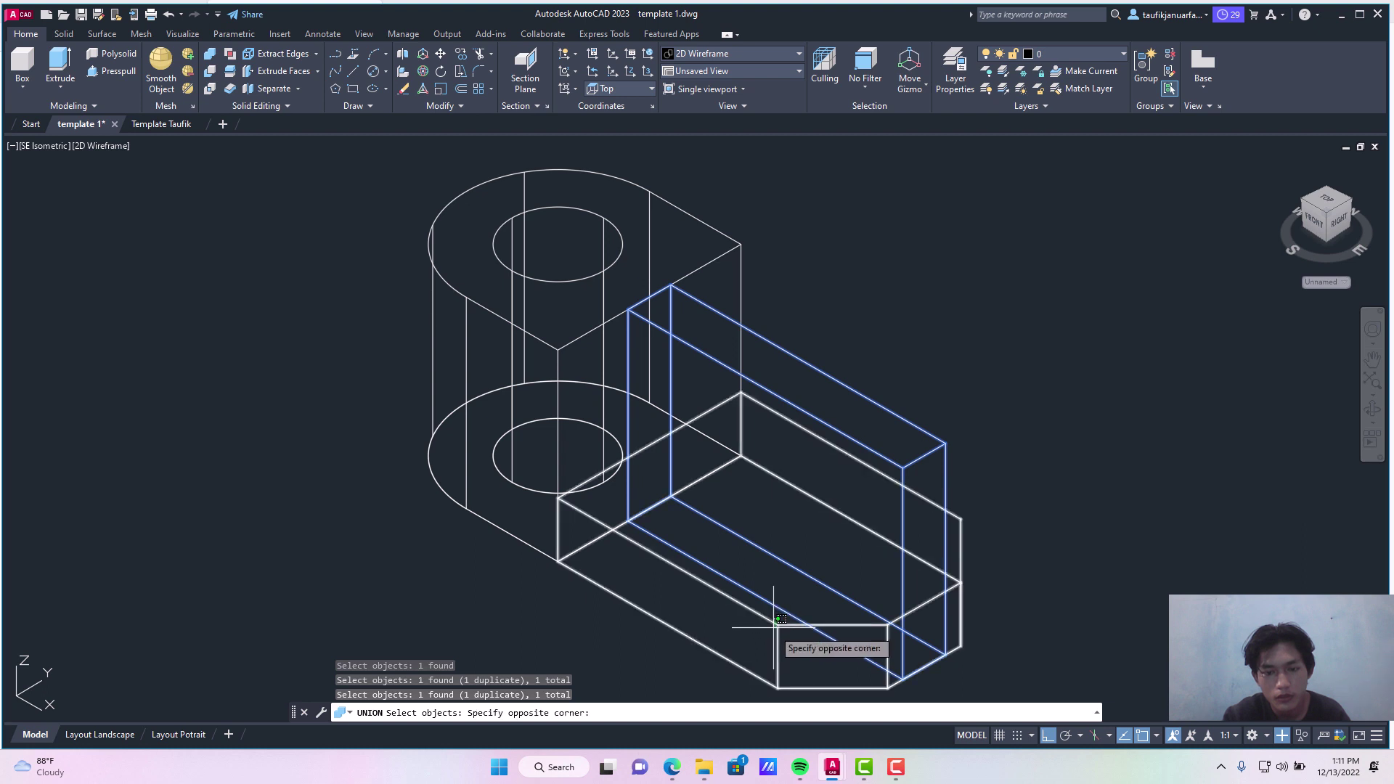
pyautogui.click(781, 622)
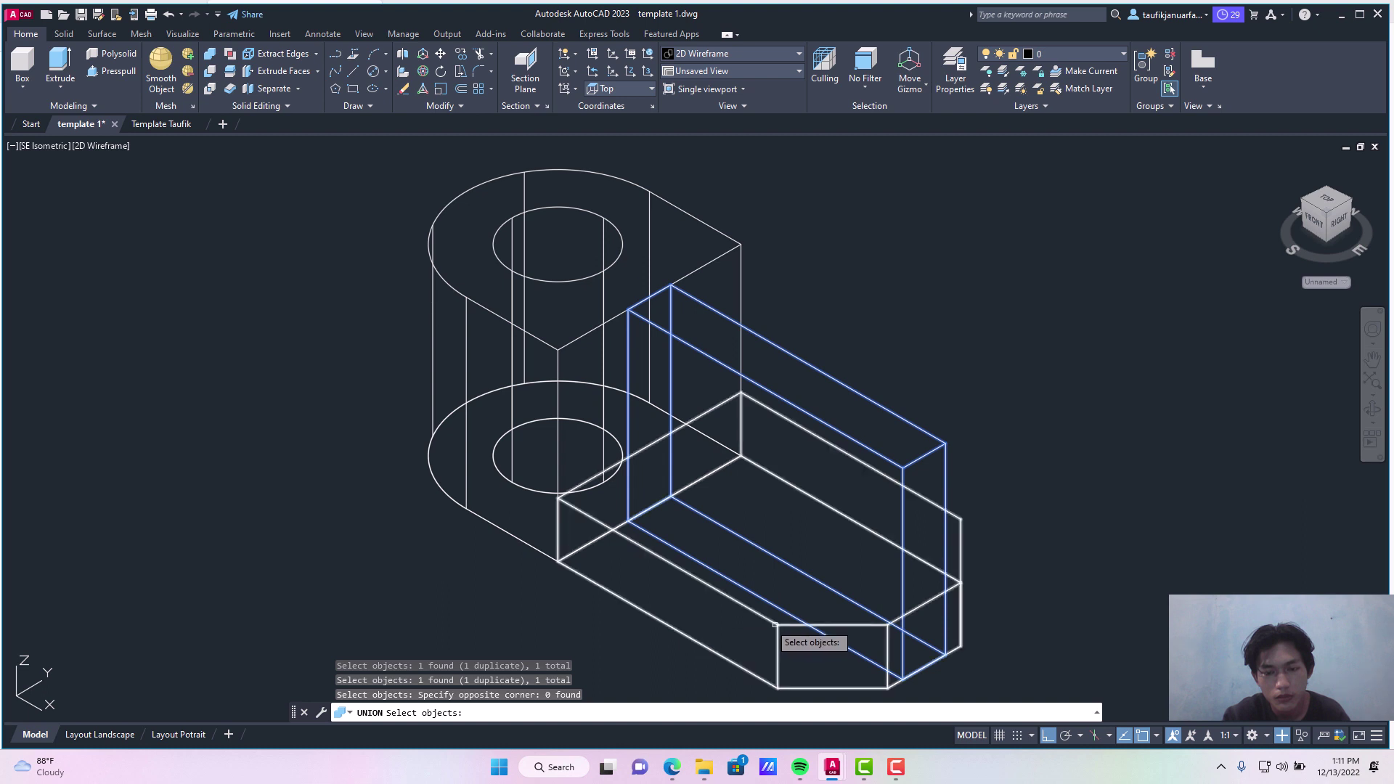
pyautogui.click(769, 623)
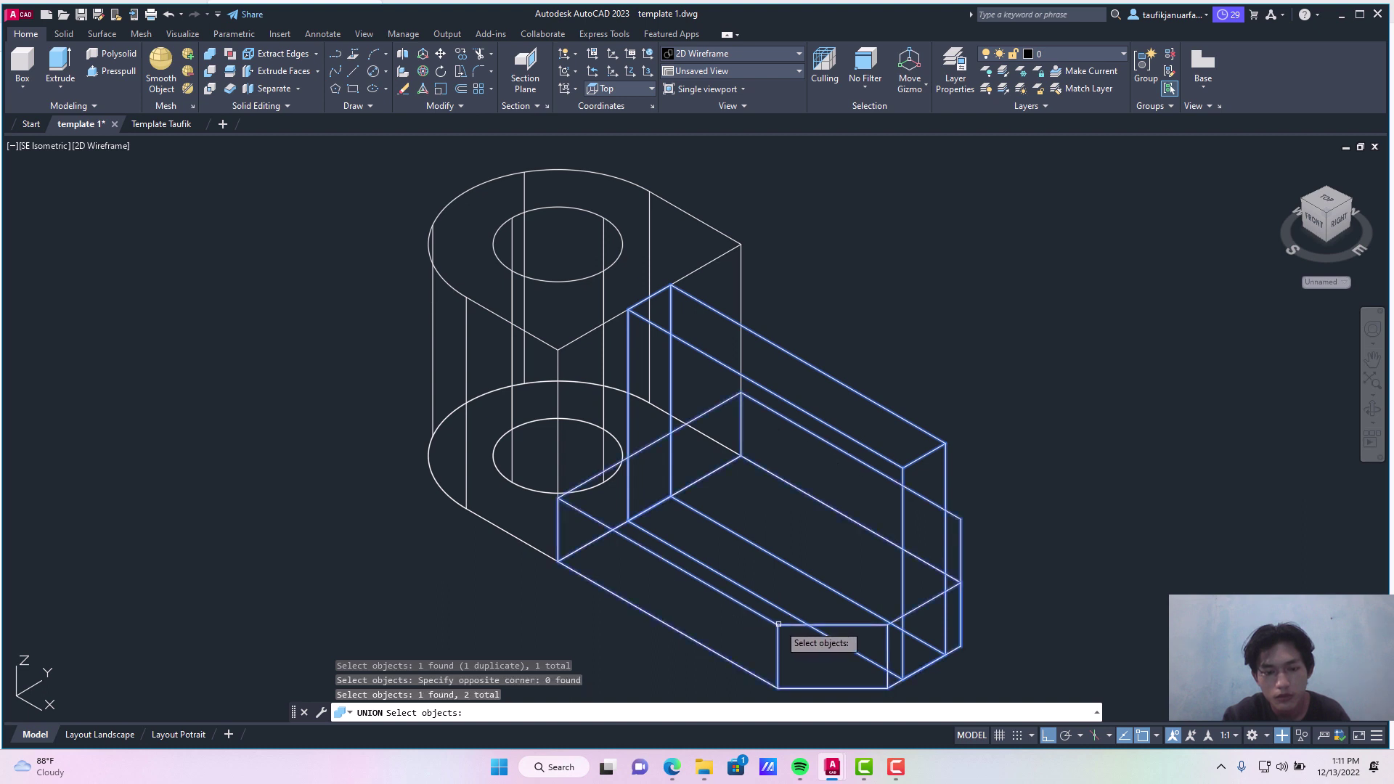
pyautogui.press('Return')
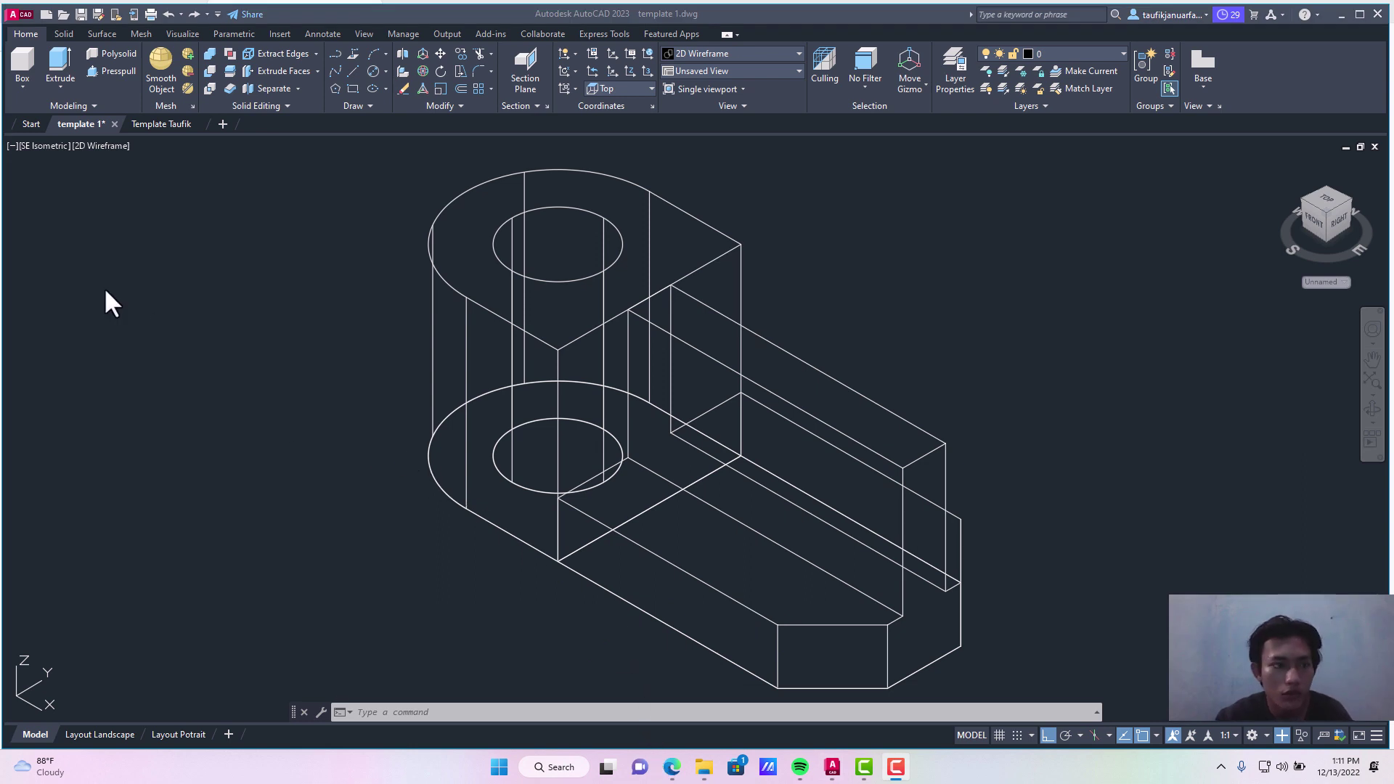
# Step: Switch the model to the Front view and zoom out
pyautogui.click(46, 147)
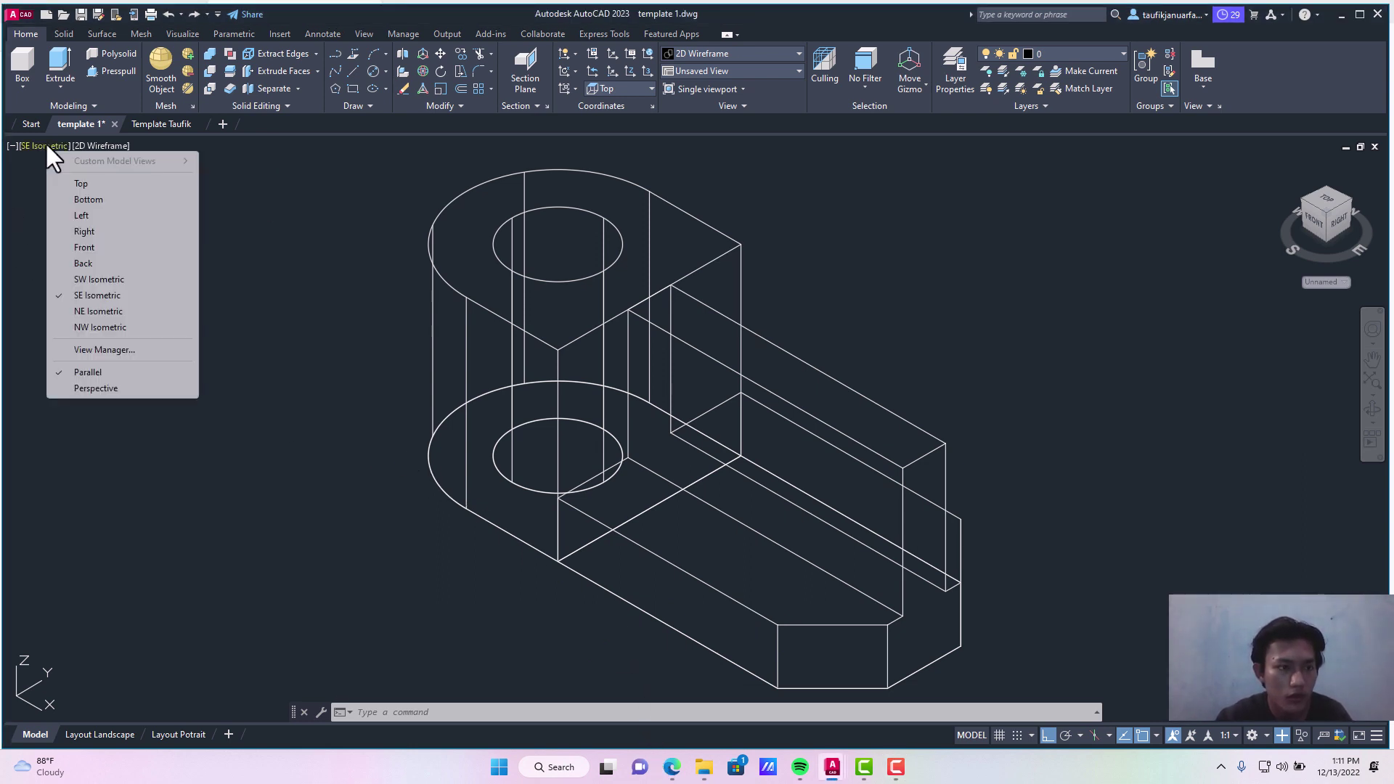
pyautogui.click(88, 244)
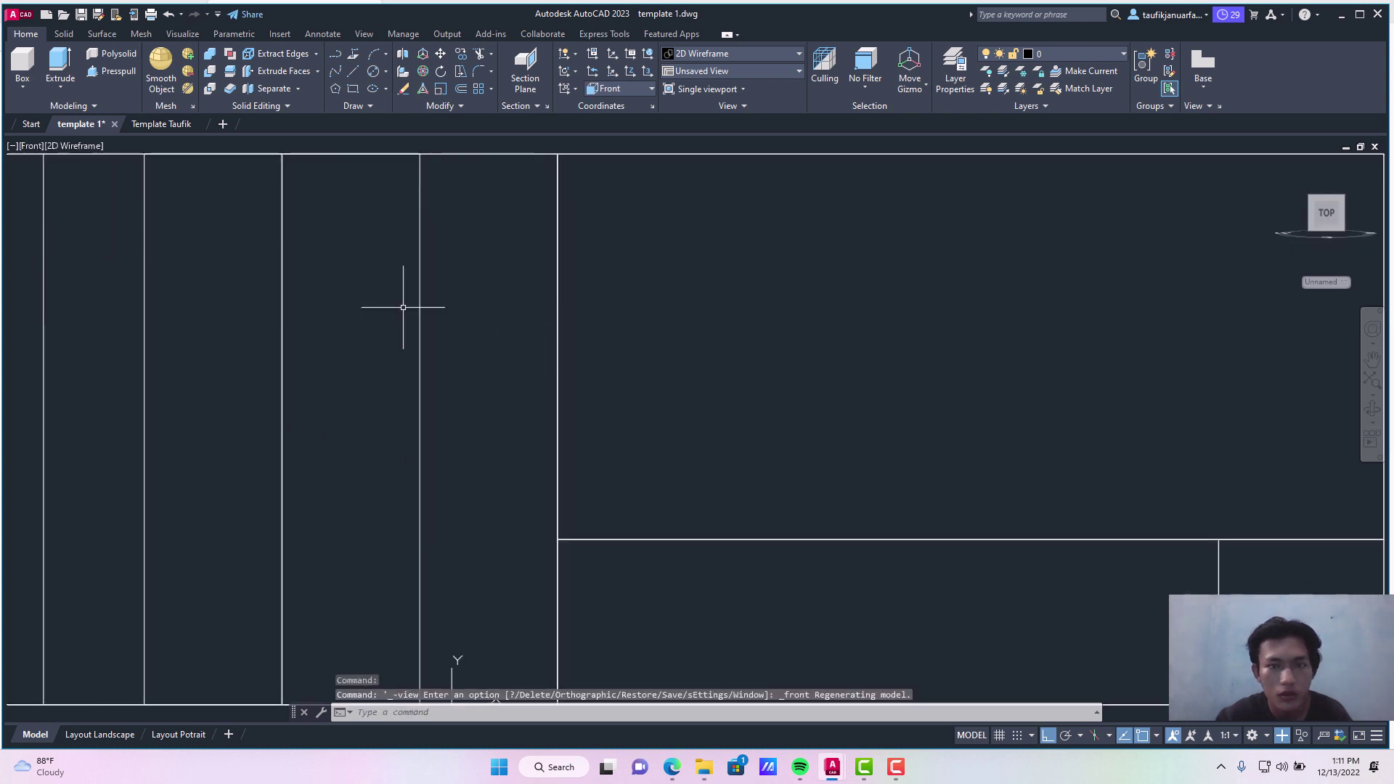
pyautogui.scroll(-2, 892, 382)
pyautogui.scroll(-2, 892, 382)
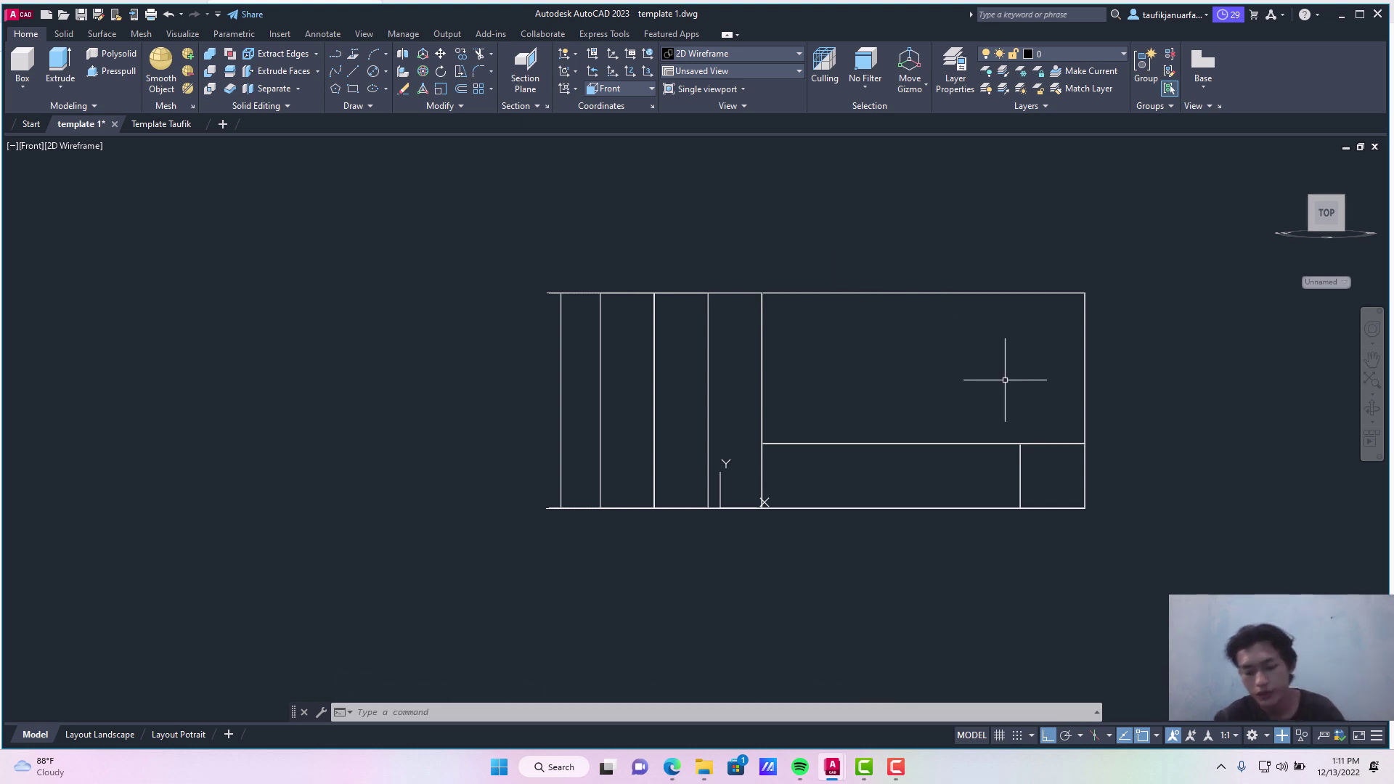
# Step: Undo a first slice attempt on the right solid and restart SLICE
pyautogui.write('sli')
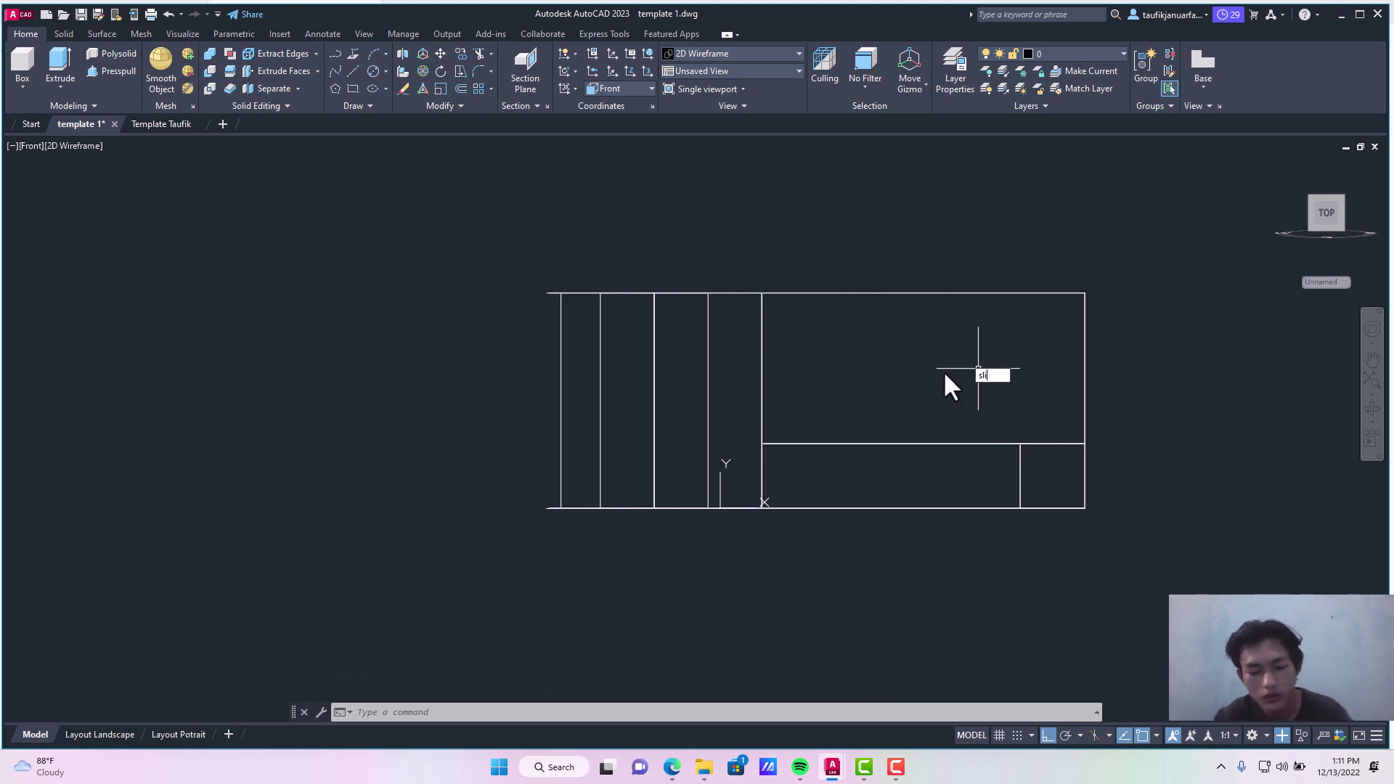
pyautogui.write('ce')
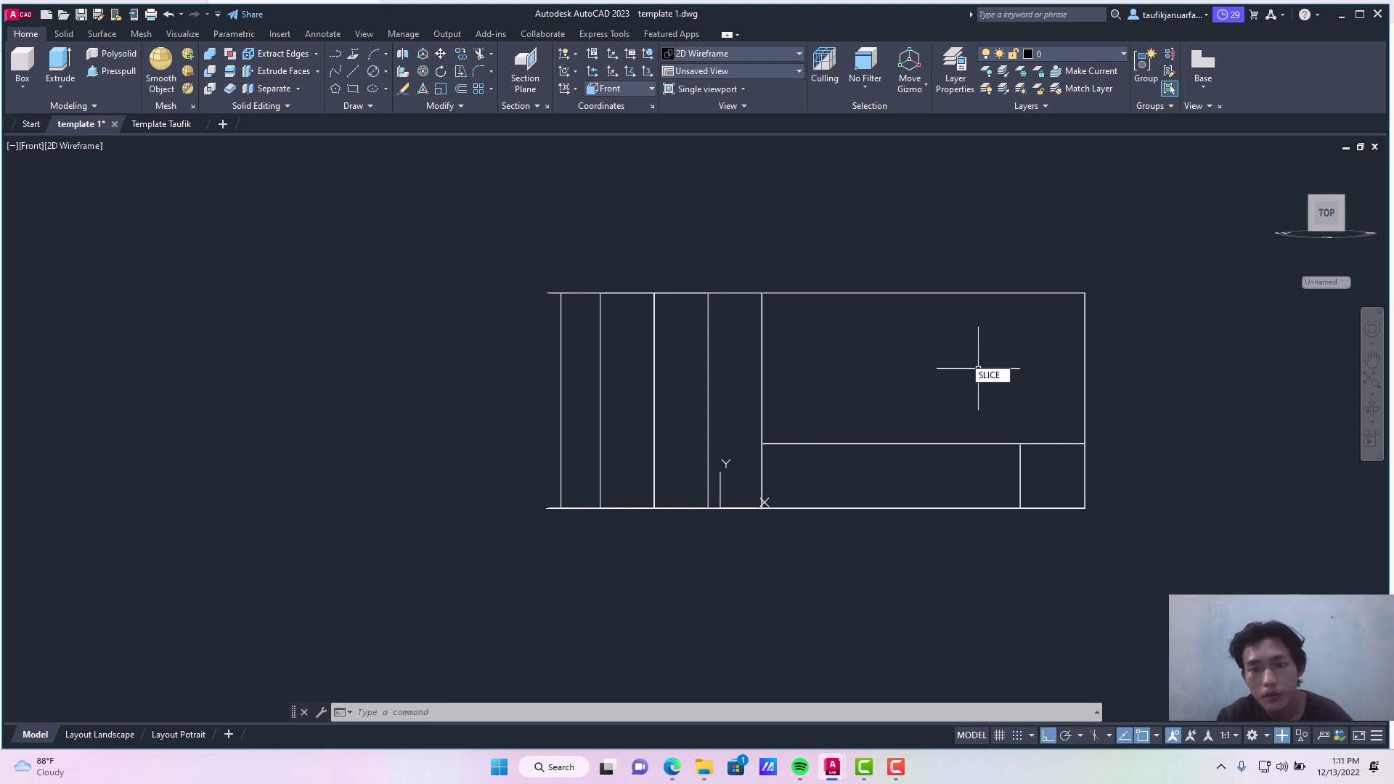
pyautogui.press('Return')
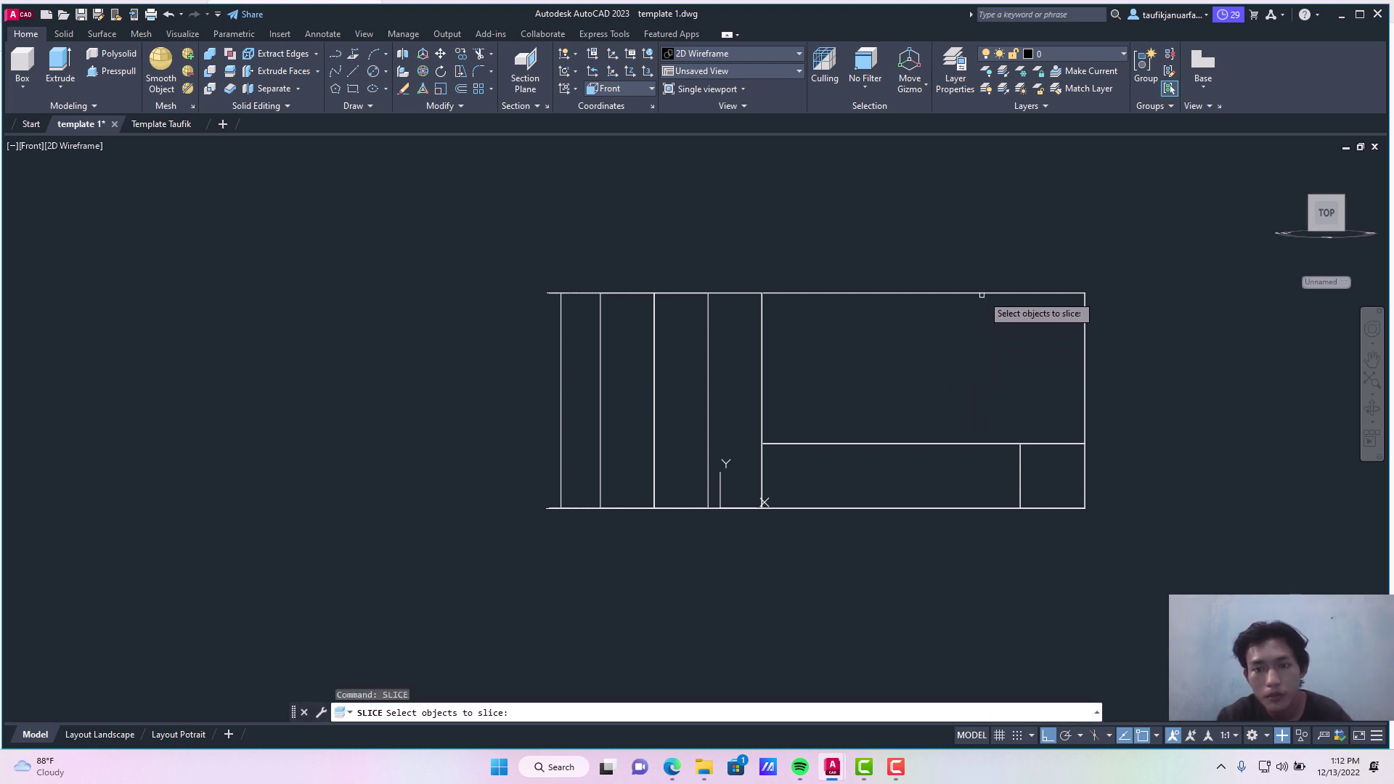
pyautogui.click(982, 295)
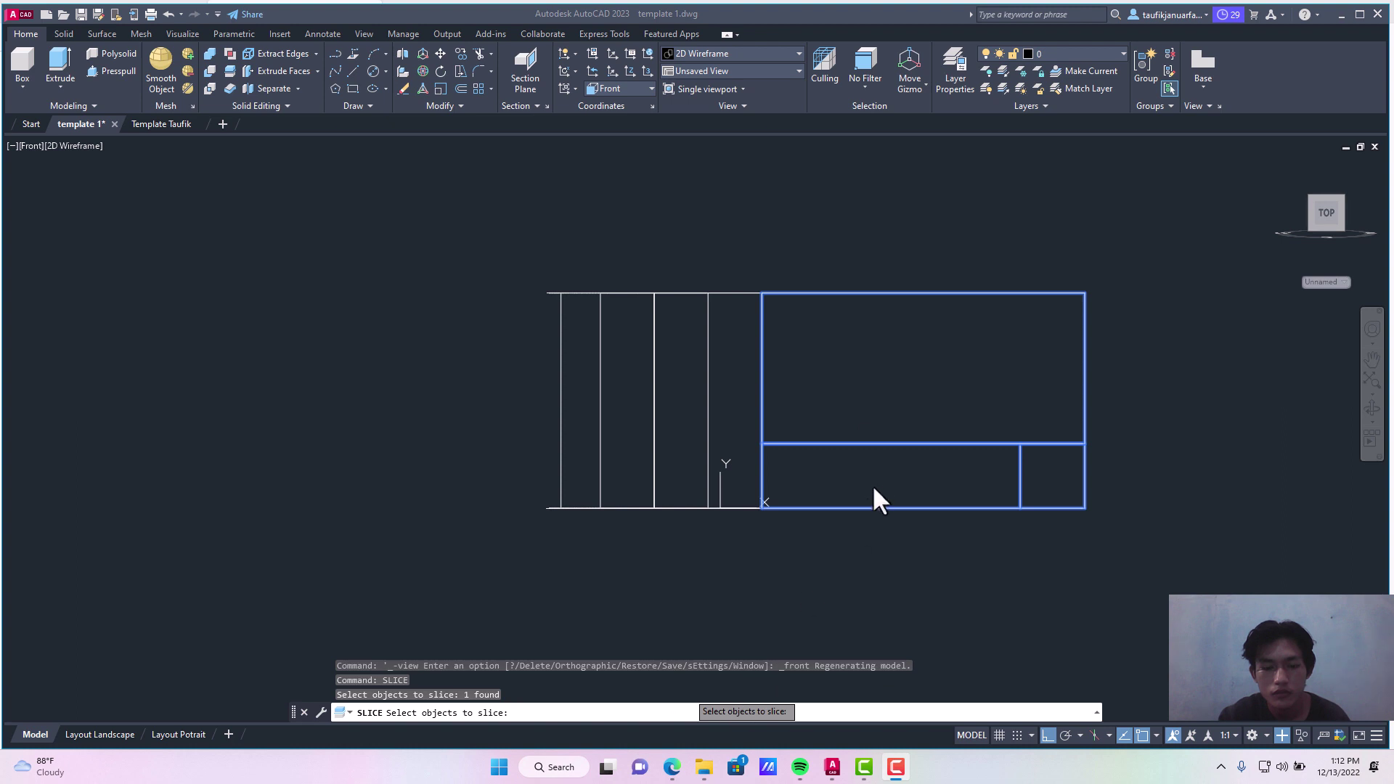
pyautogui.hotkey('ctrl', 'z')
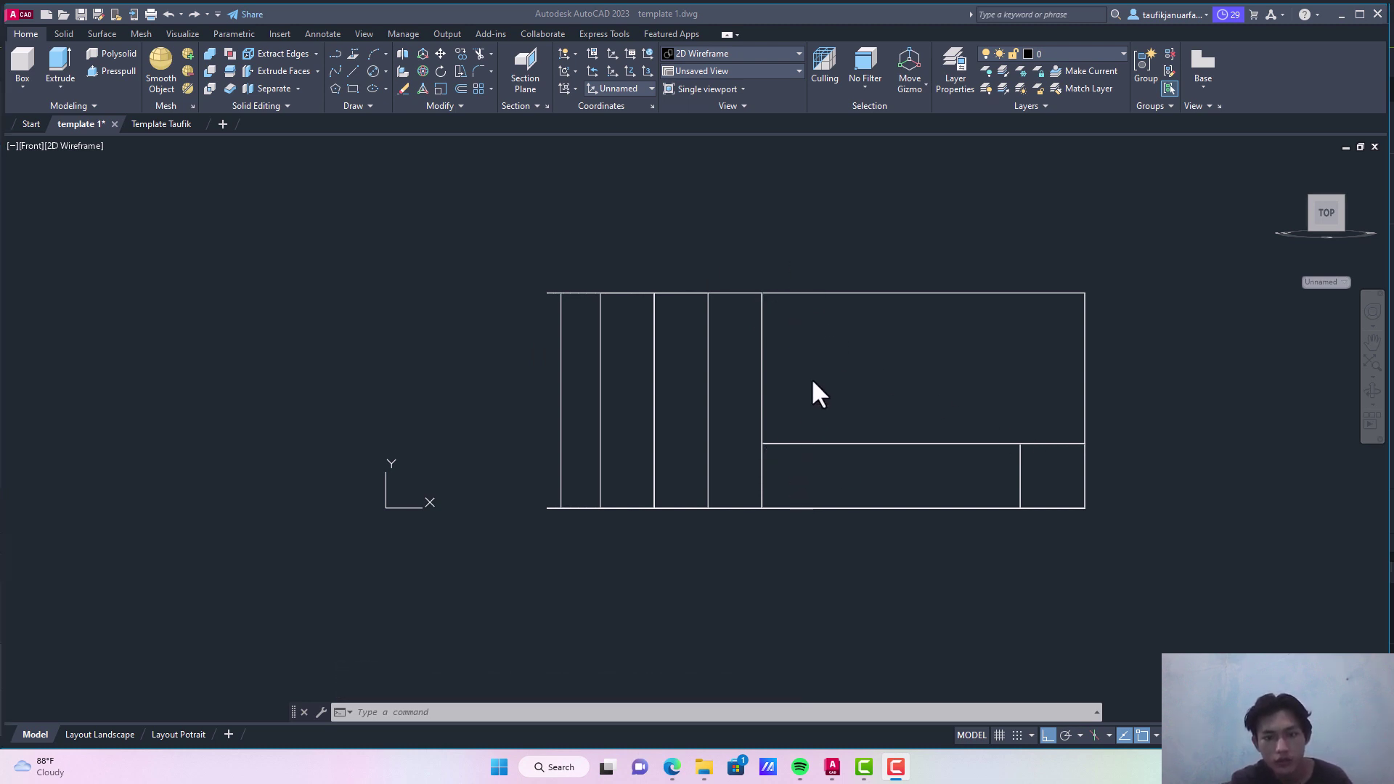
pyautogui.write('s')
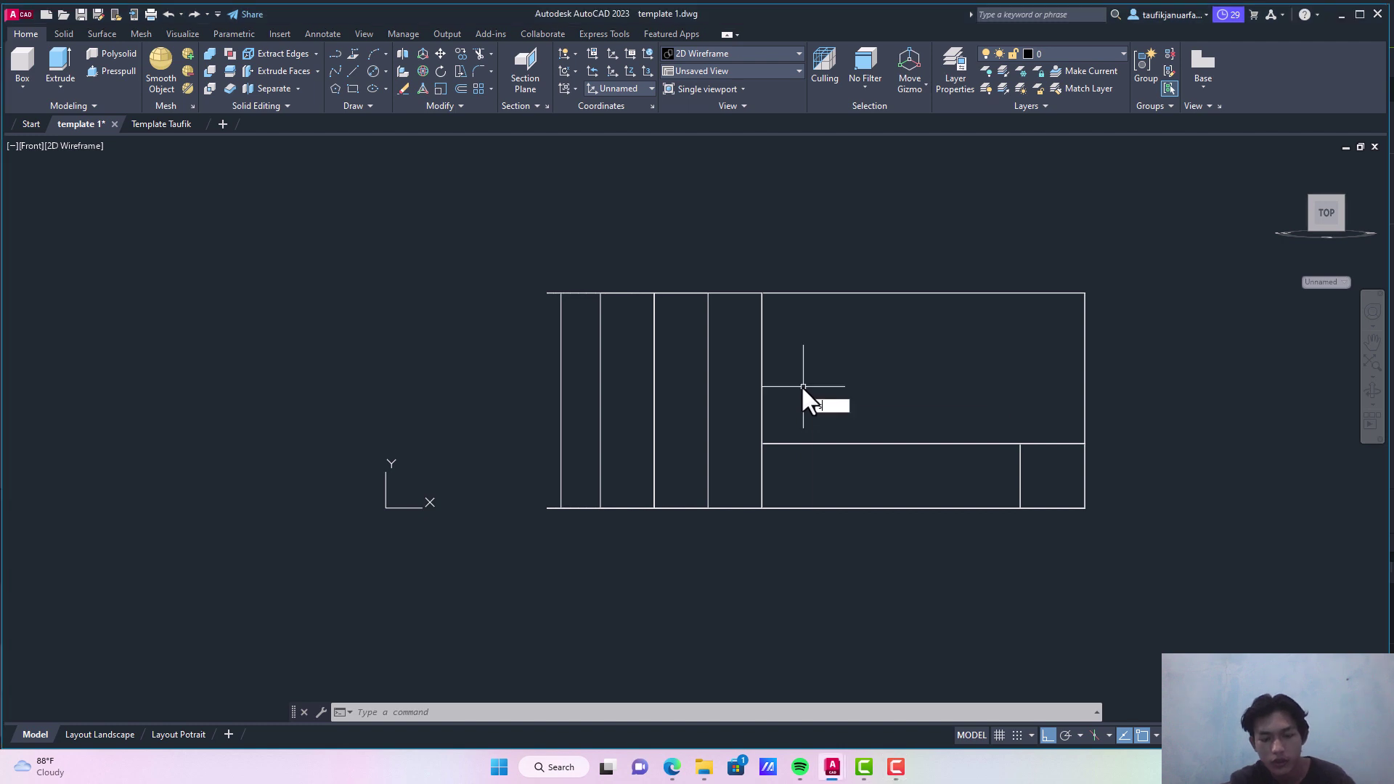
pyautogui.write('l')
pyautogui.press('Return')
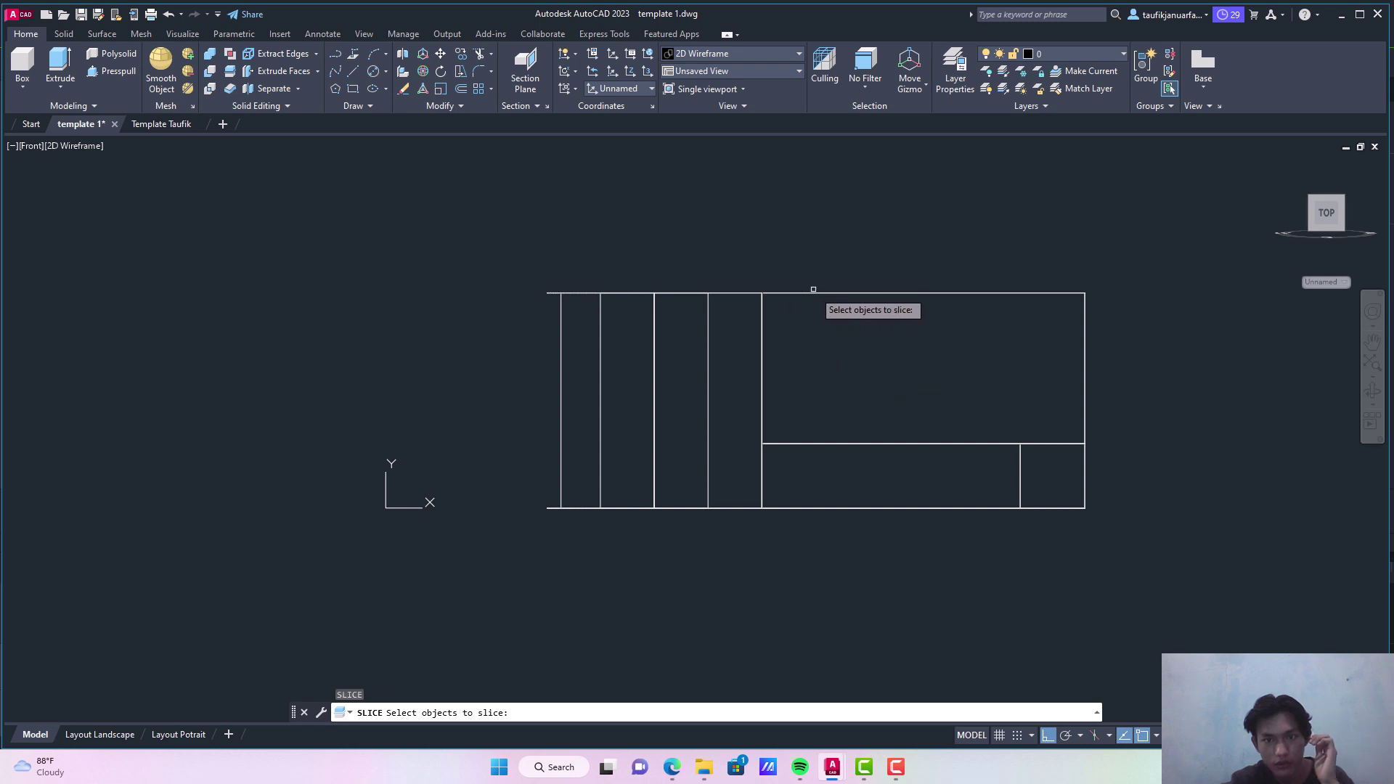
# Step: Slice the right solid along a plane from its top-left corner to the right step corner, keeping both halves
pyautogui.click(814, 292)
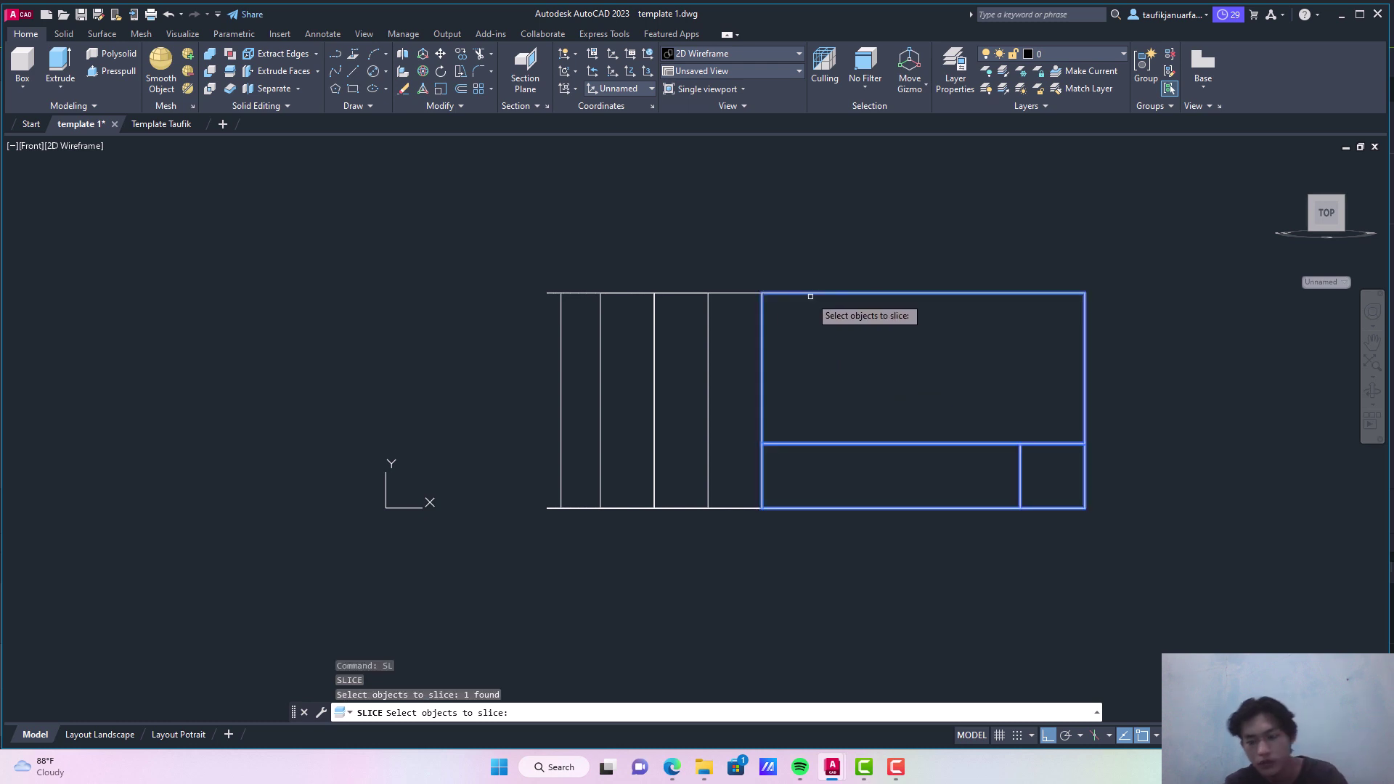
pyautogui.press('Return')
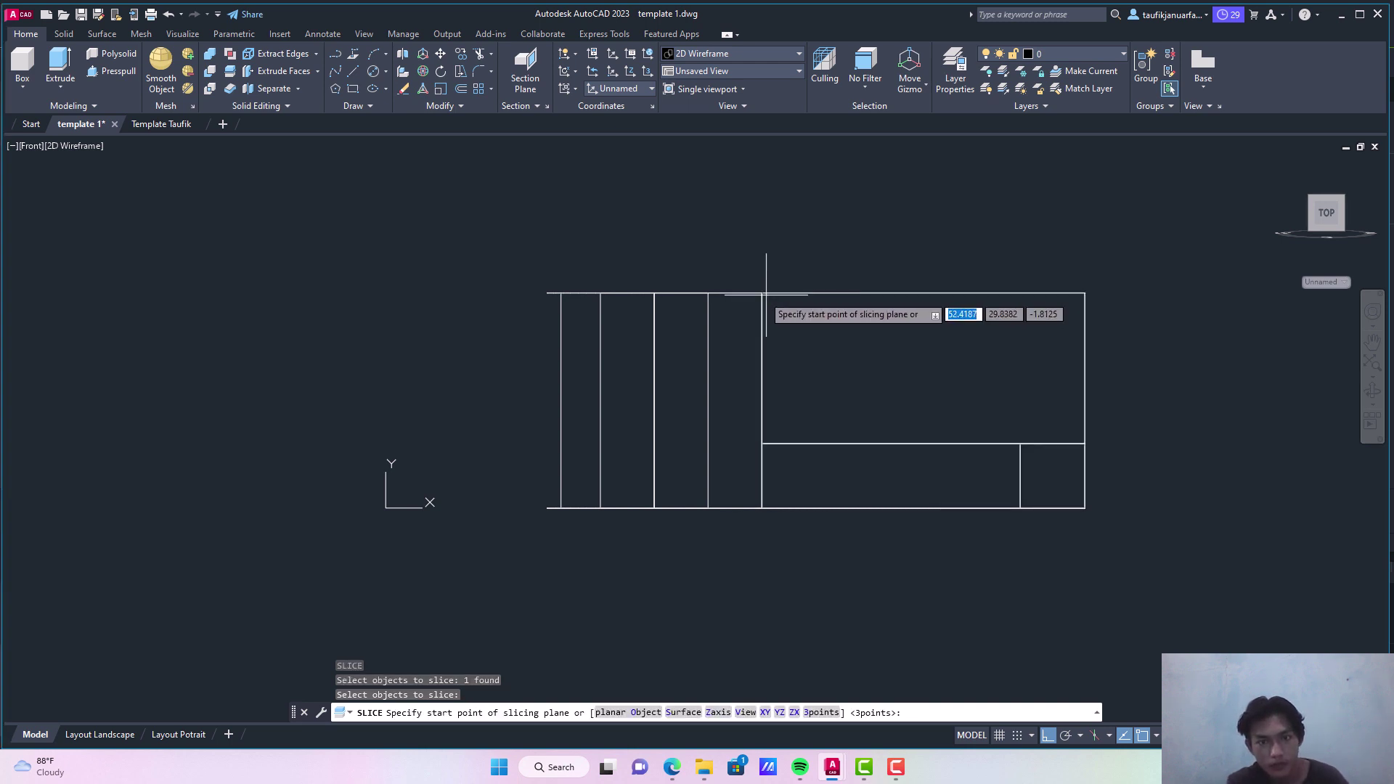
pyautogui.click(761, 293)
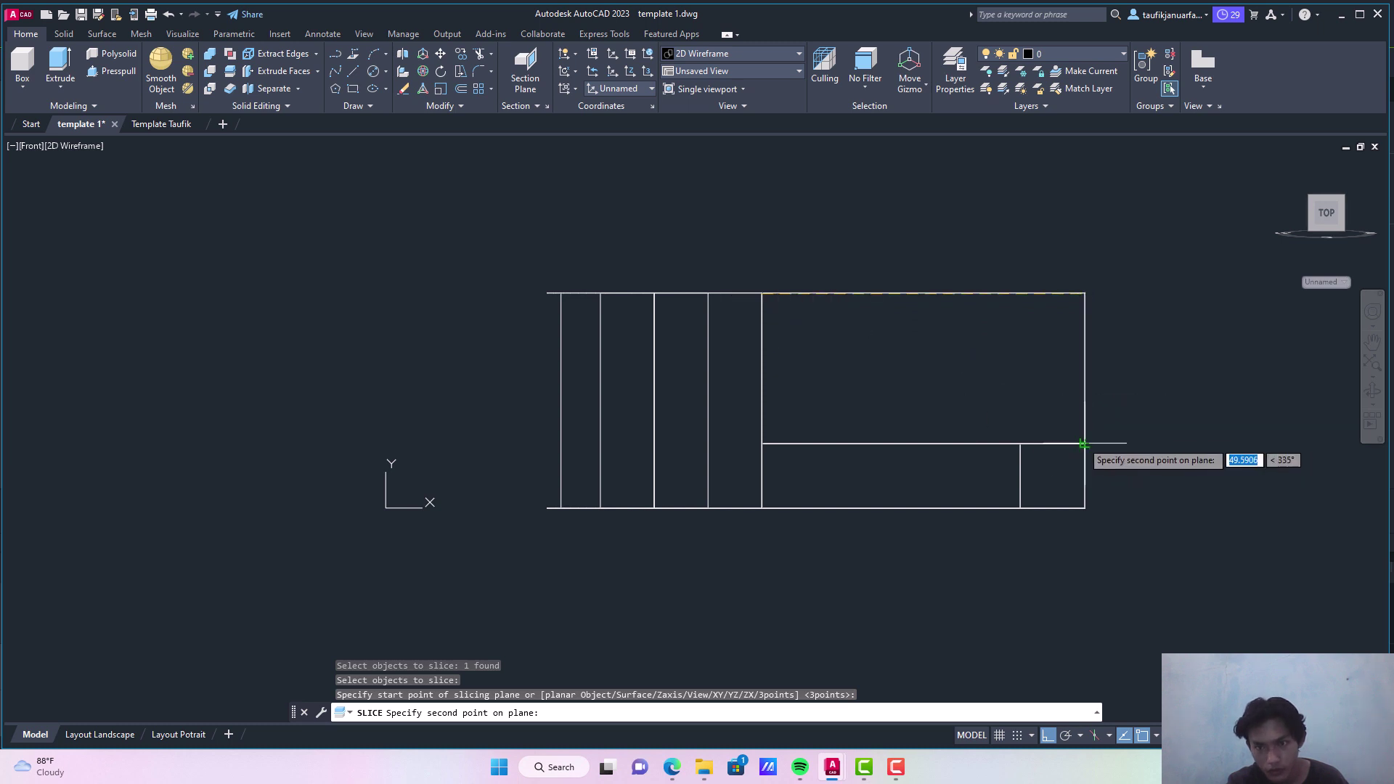
pyautogui.click(1083, 444)
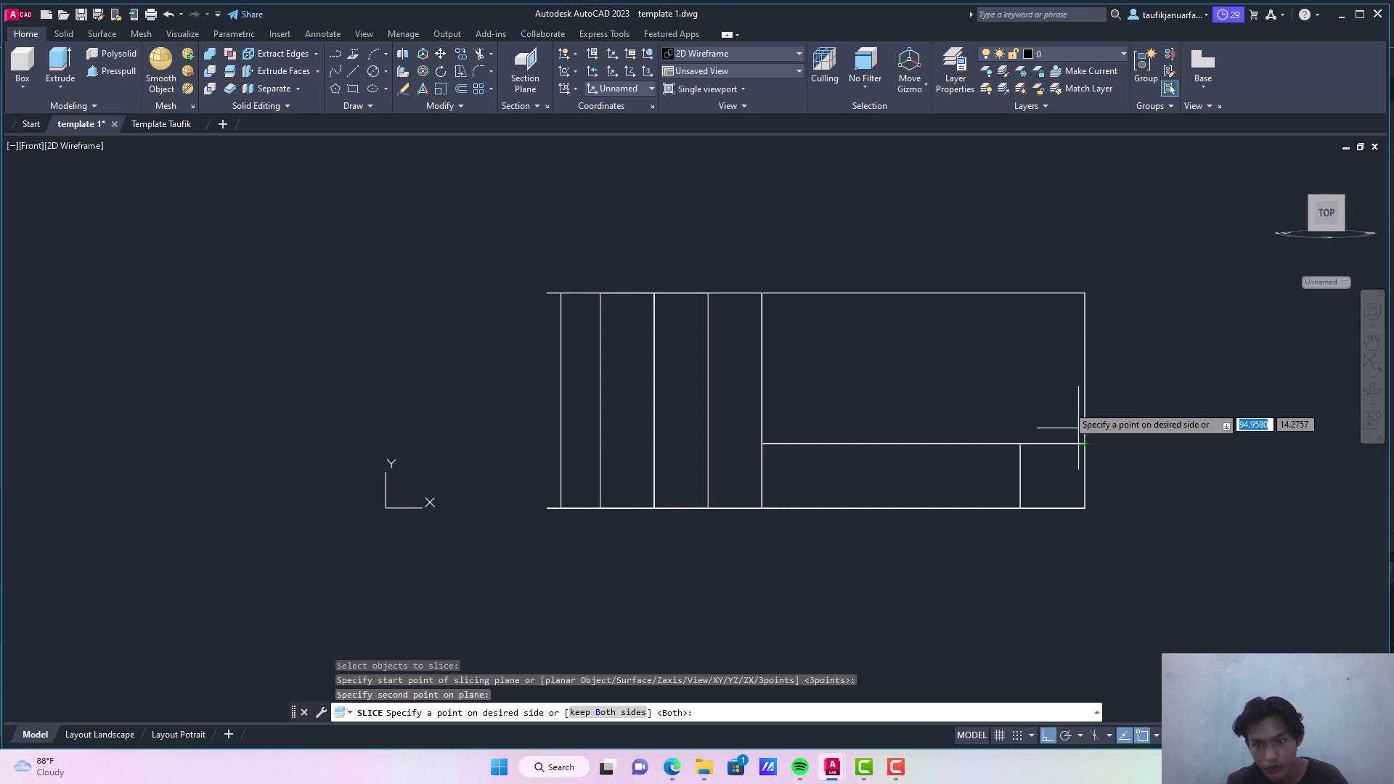
pyautogui.press('Return')
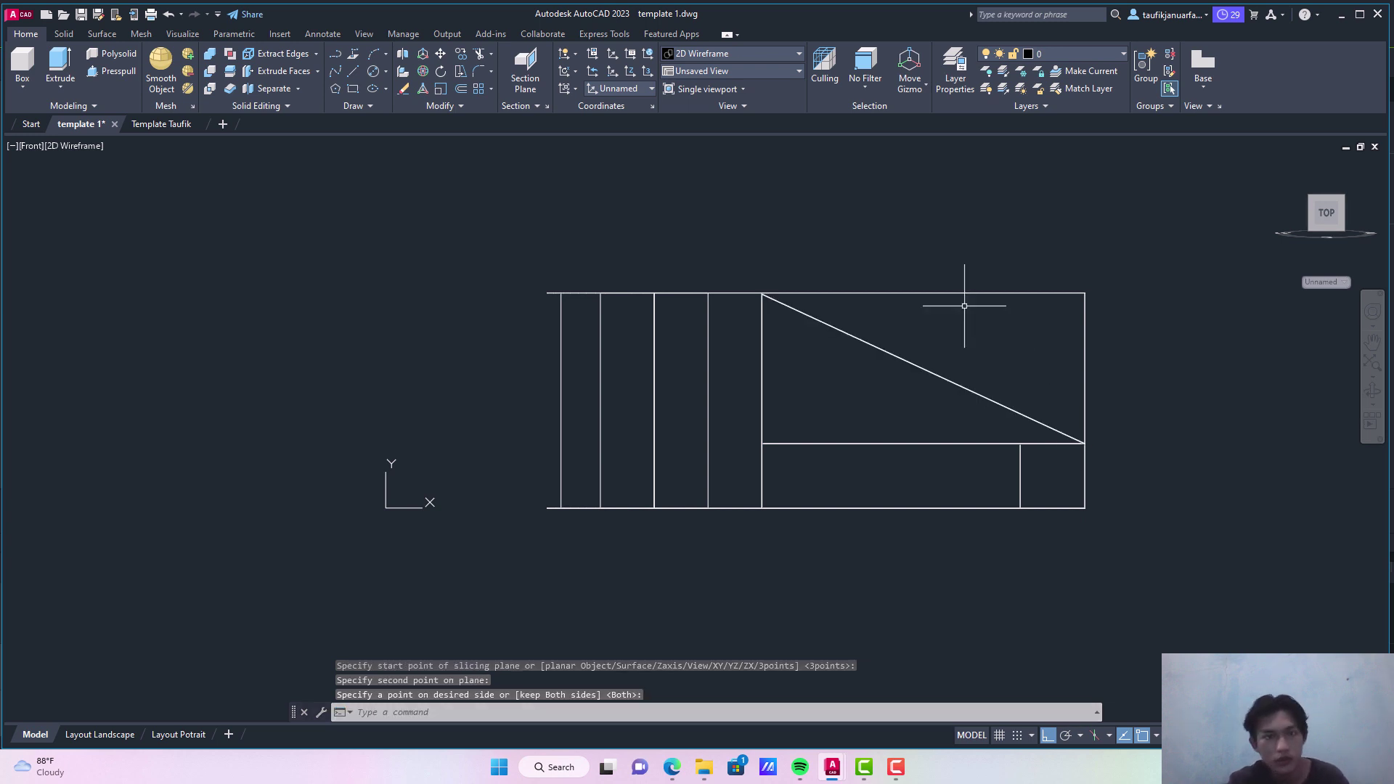
# Step: Erase the upper triangular wedge, leaving a sloped rib
pyautogui.click(945, 322)
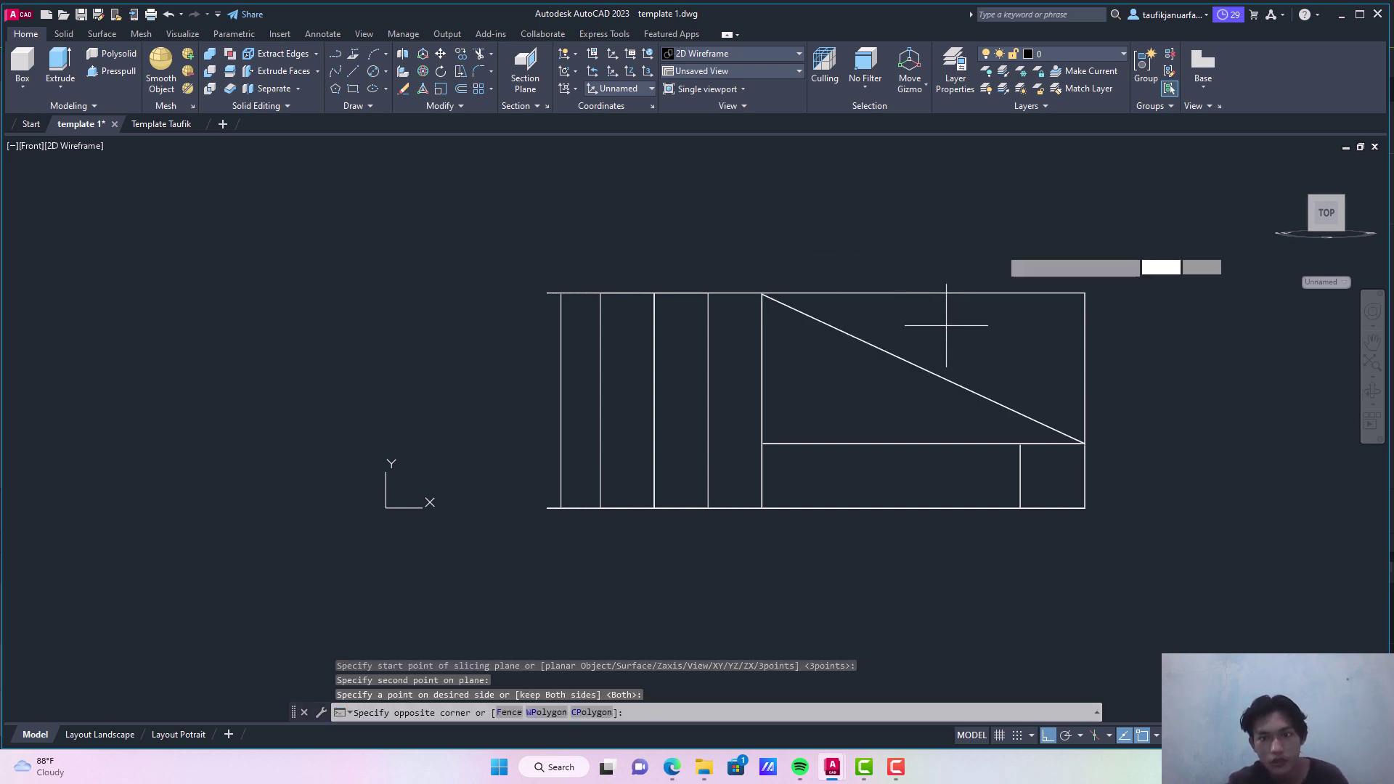
pyautogui.click(1058, 231)
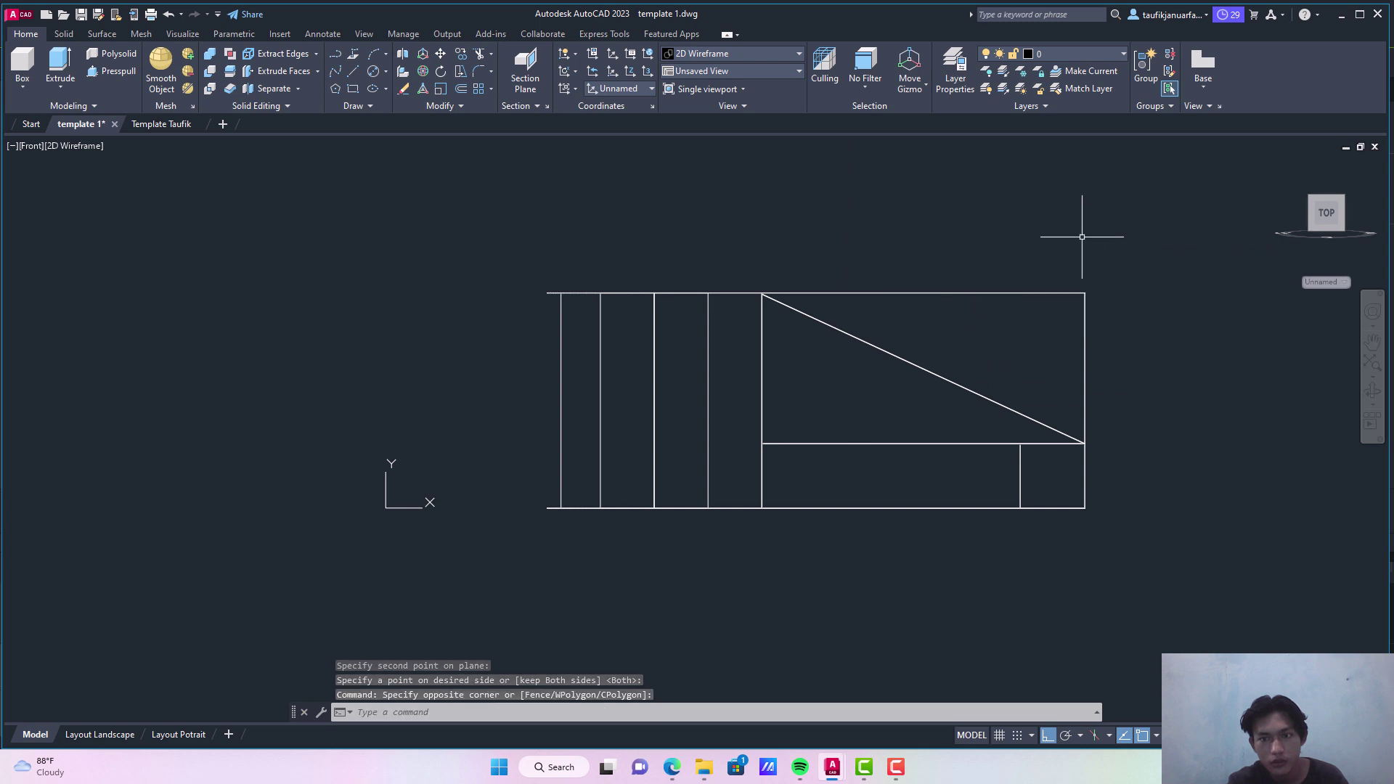
pyautogui.click(1019, 294)
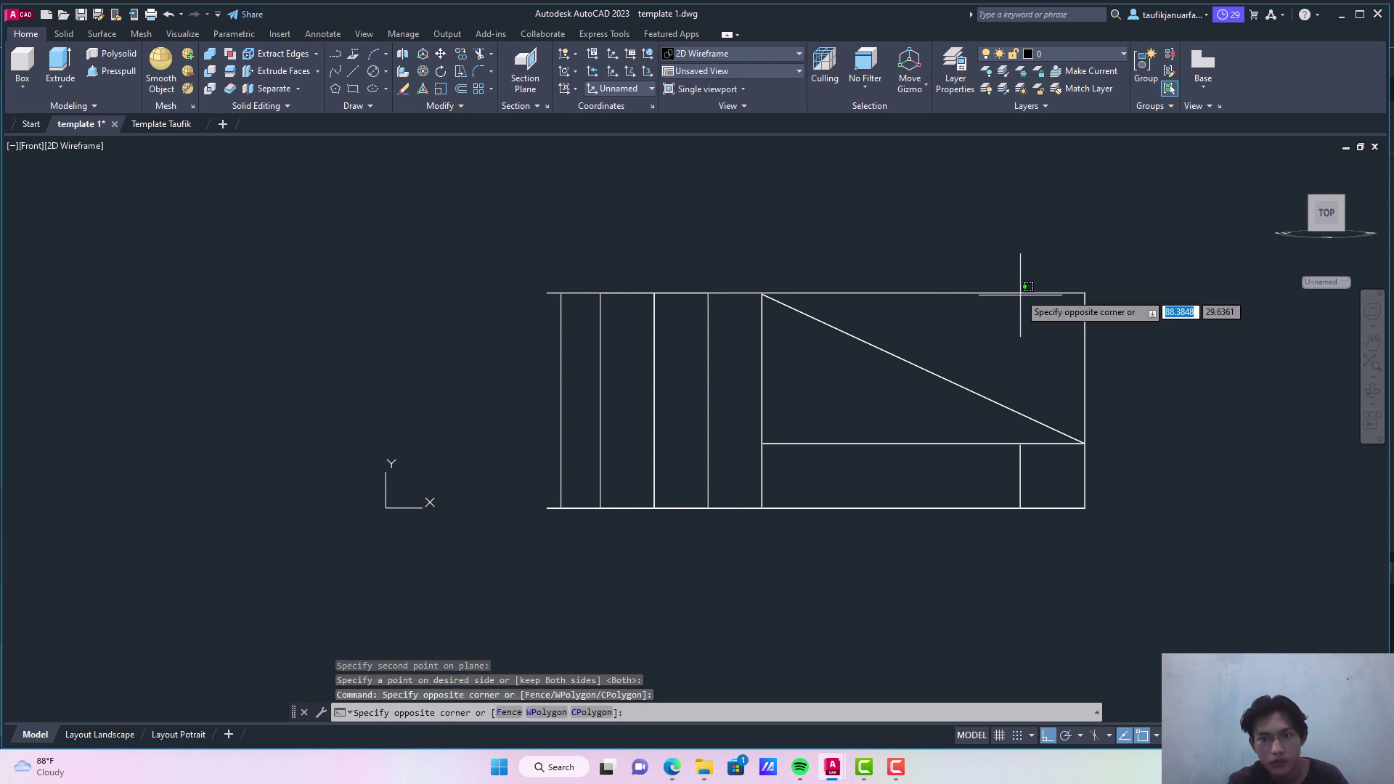
pyautogui.click(1019, 294)
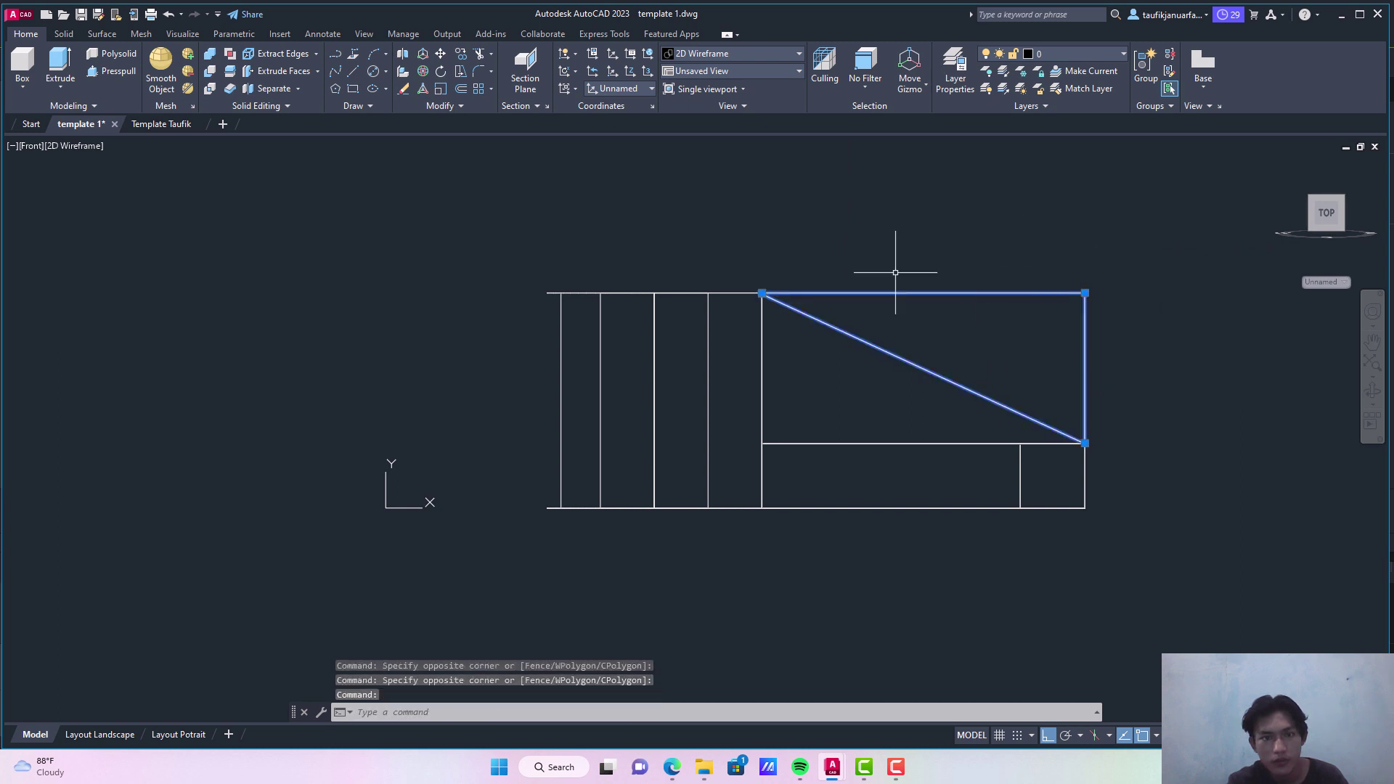
pyautogui.click(400, 90)
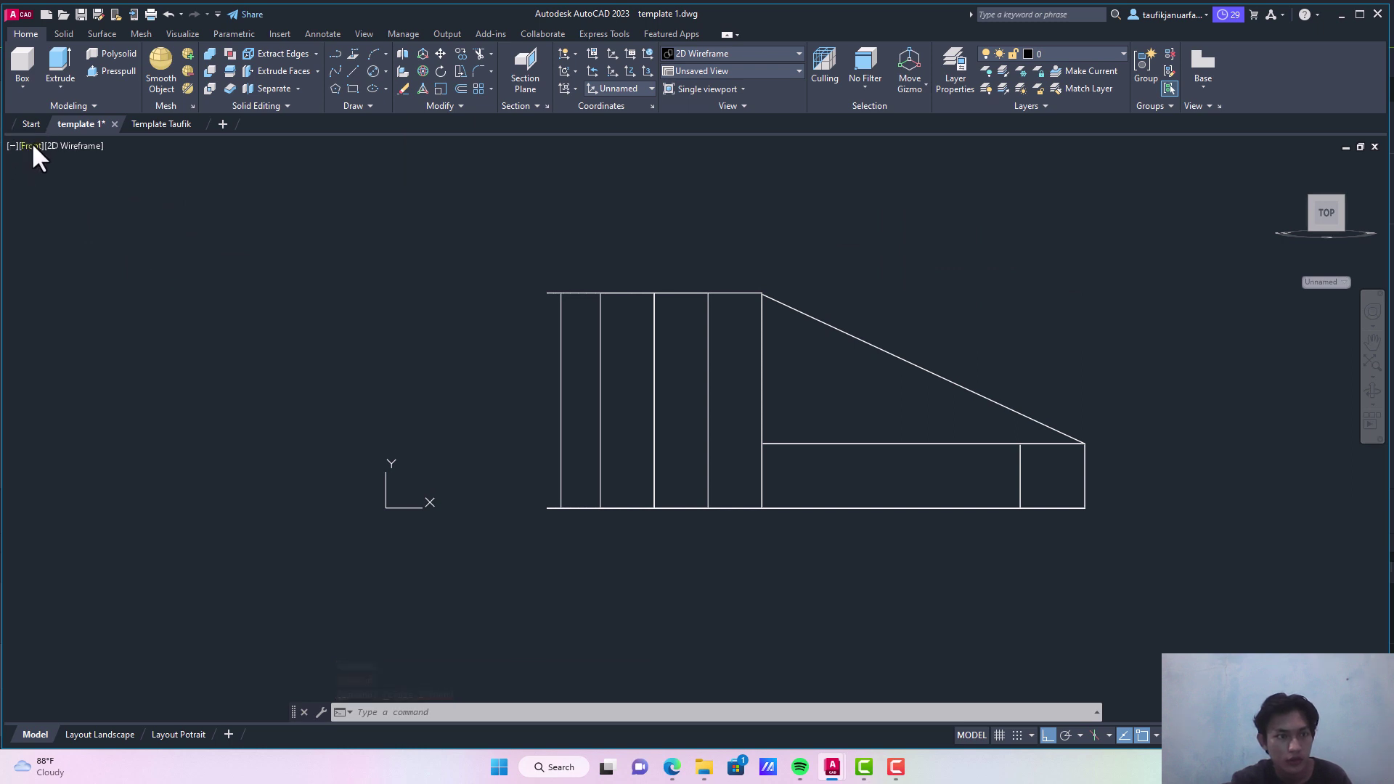
pyautogui.click(32, 146)
# Step: Show the model in SE Isometric with Realistic shading, then go to the Layout Landscape sheet
pyautogui.click(93, 295)
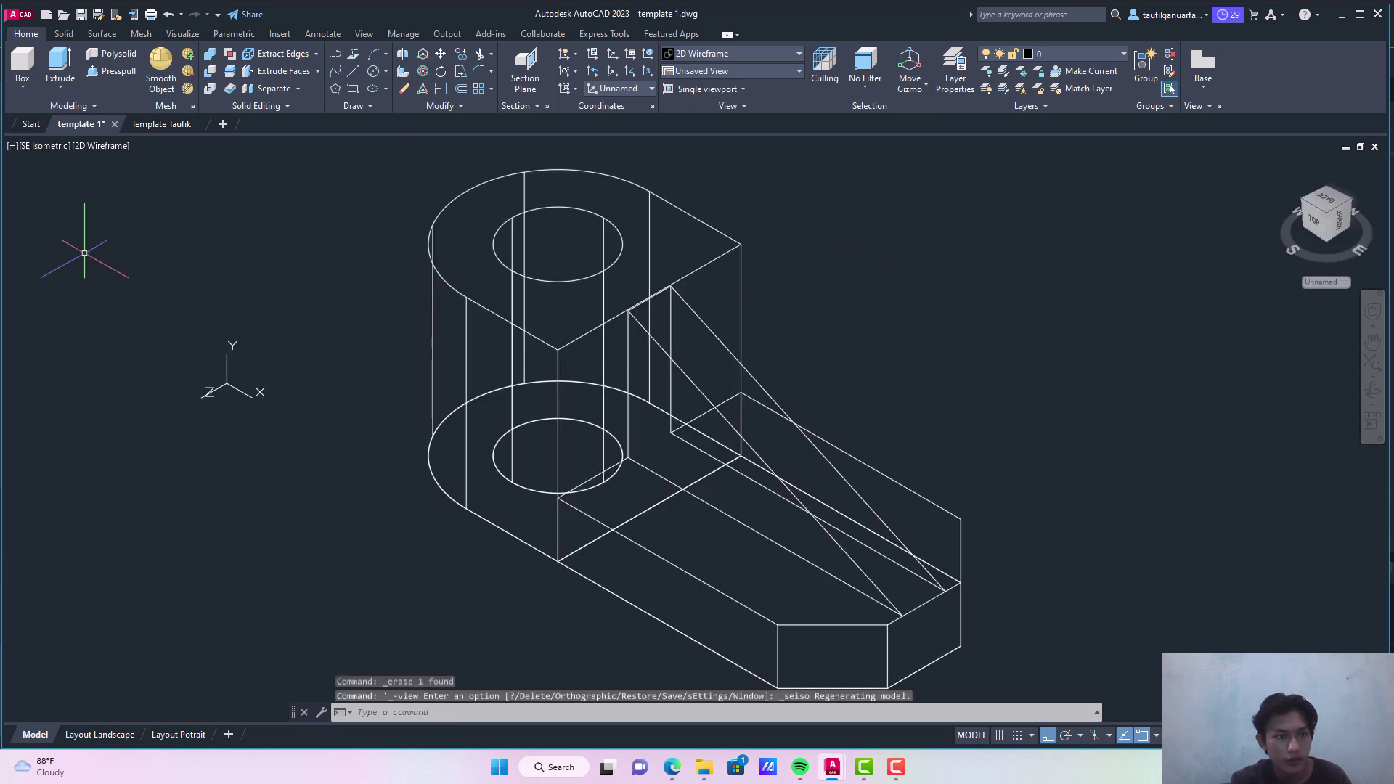
pyautogui.click(103, 148)
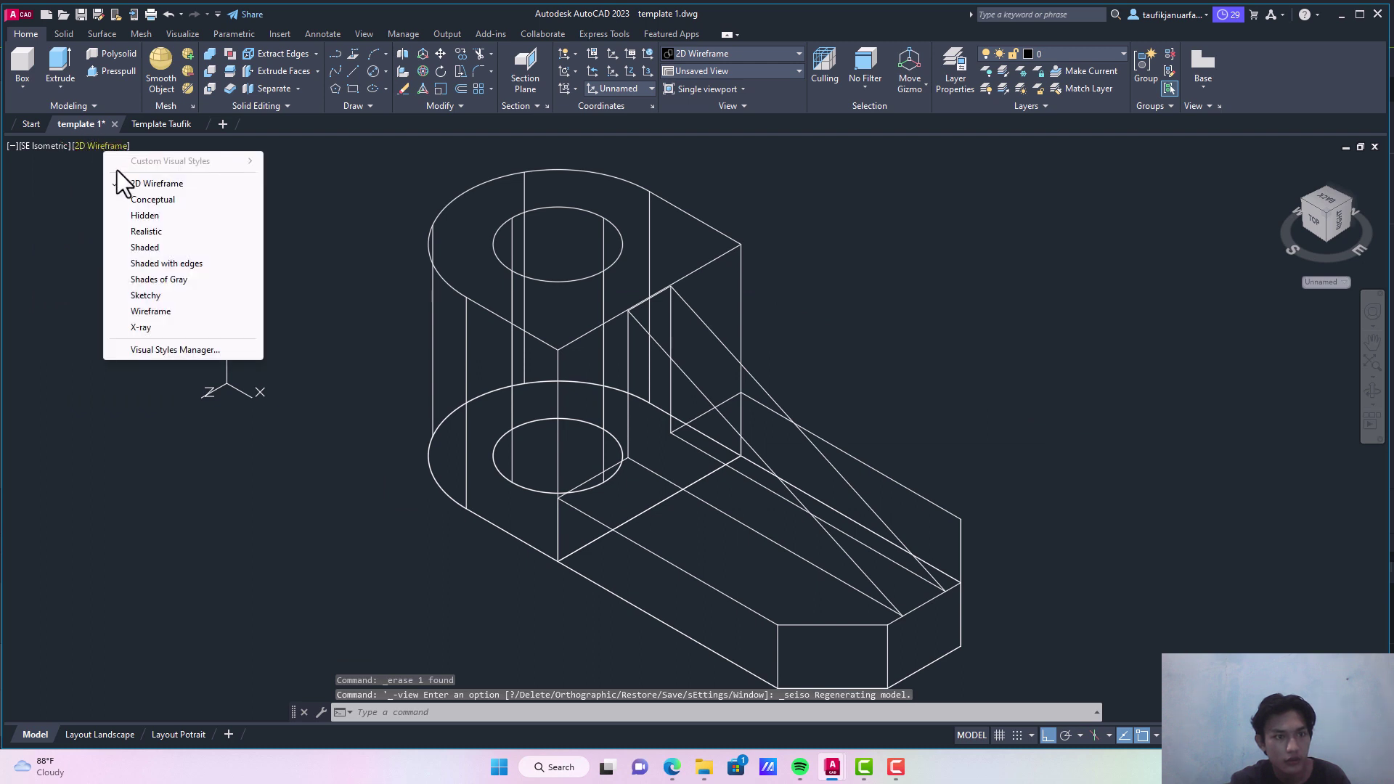
pyautogui.click(155, 232)
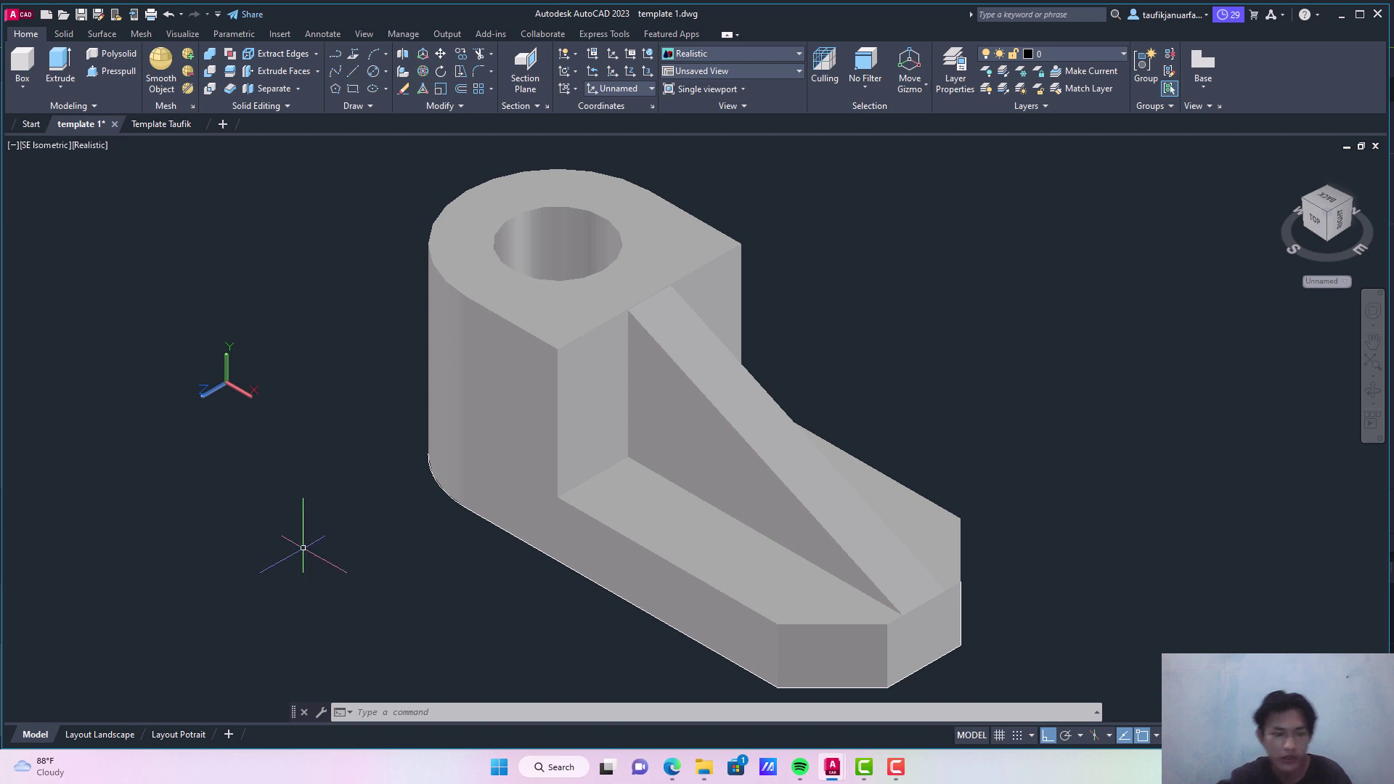
pyautogui.click(100, 739)
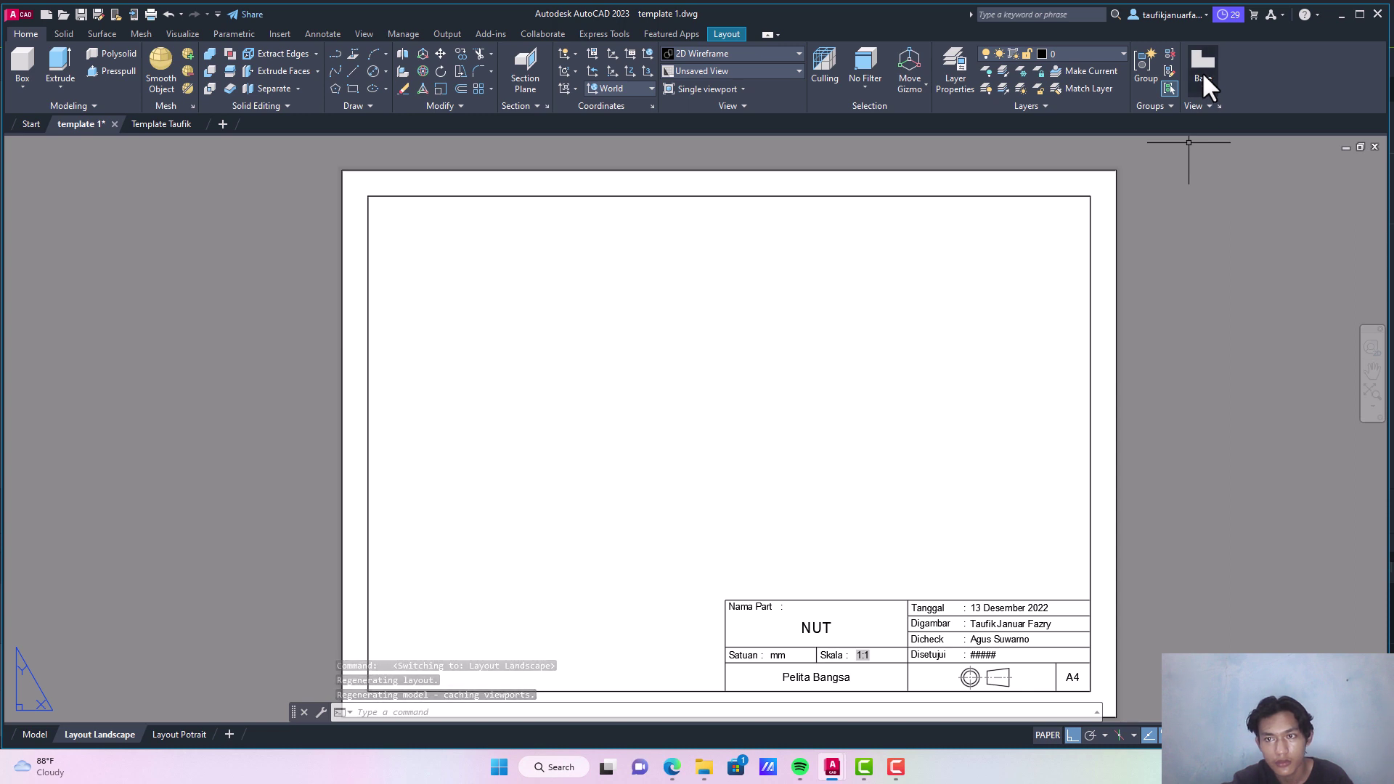
# Step: Place a base drawing view from model space at the lower left of the sheet
pyautogui.click(1203, 83)
pyautogui.click(1218, 110)
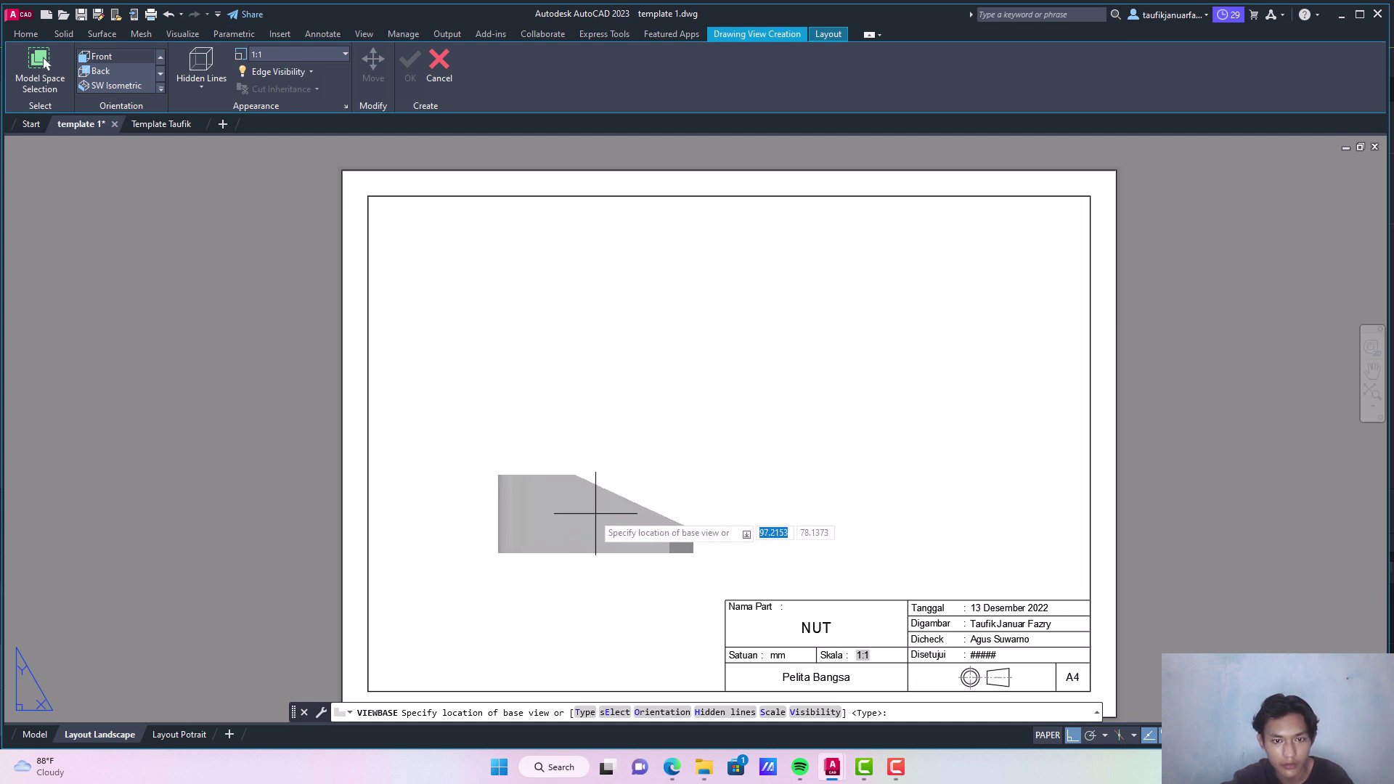
pyautogui.click(594, 514)
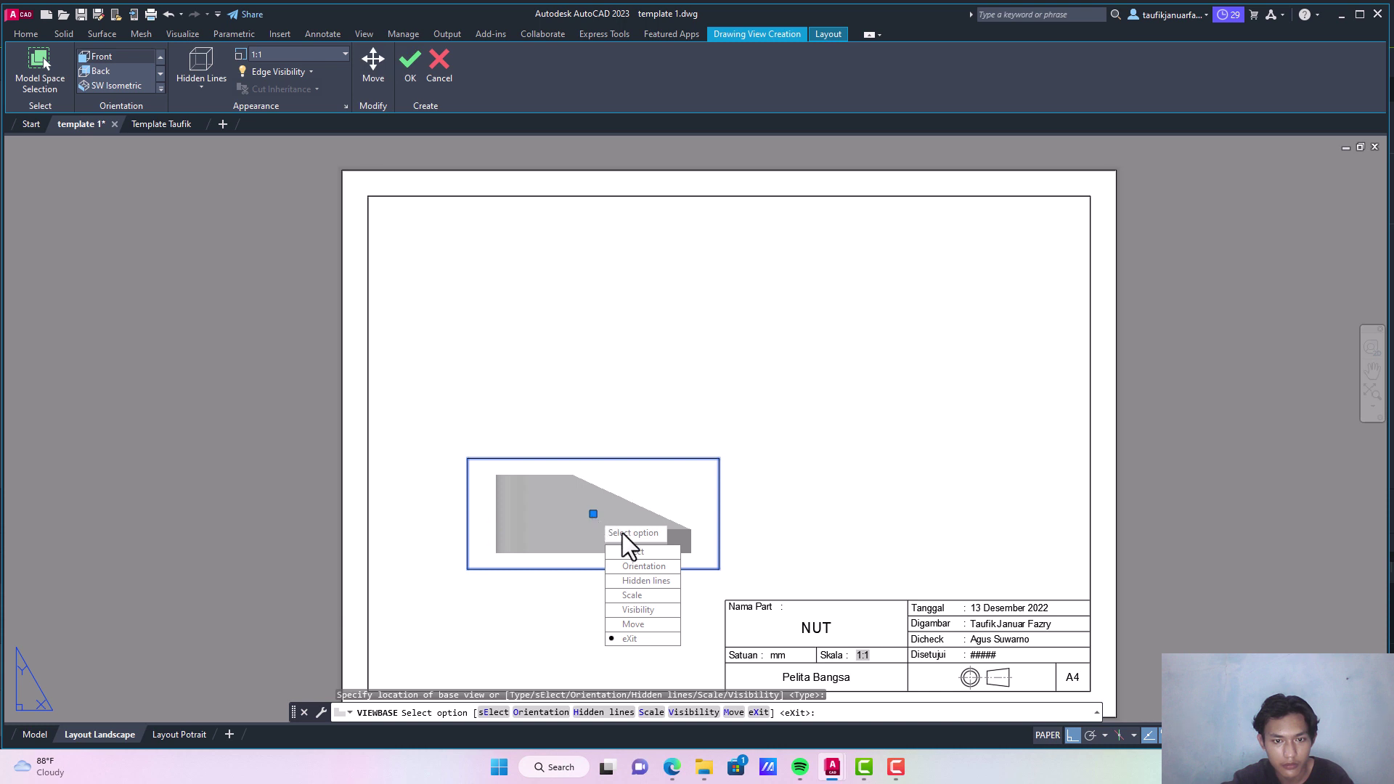
pyautogui.click(408, 69)
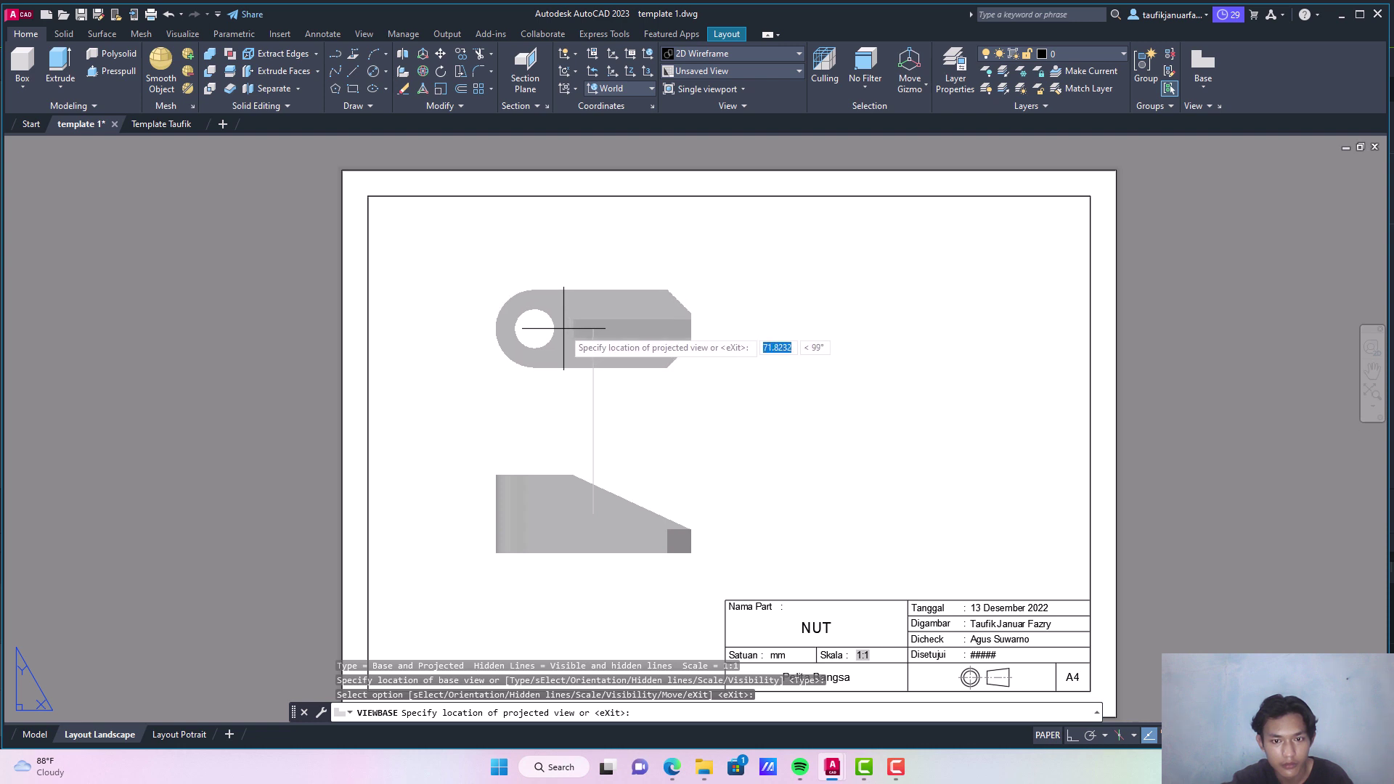
# Step: Project top, side and isometric views from the base view
pyautogui.click(564, 328)
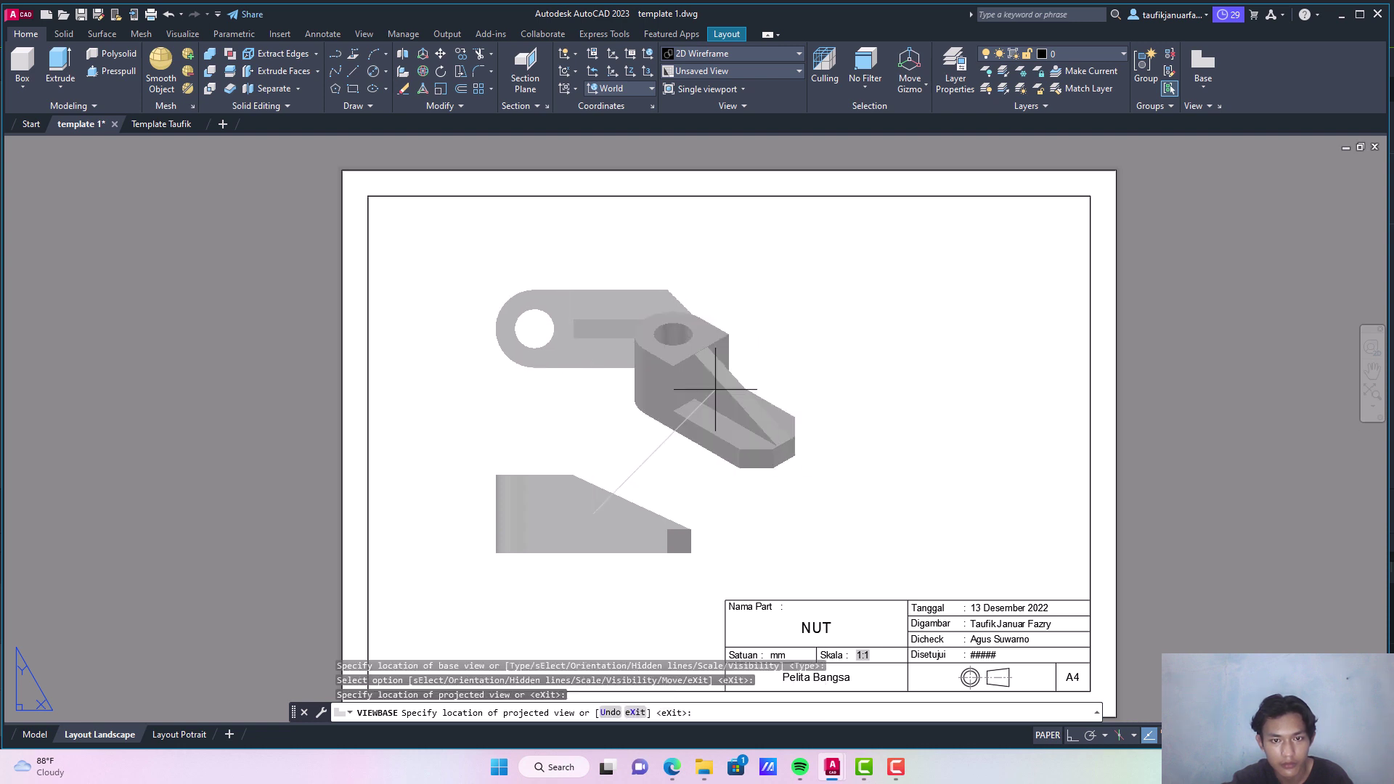
pyautogui.click(881, 481)
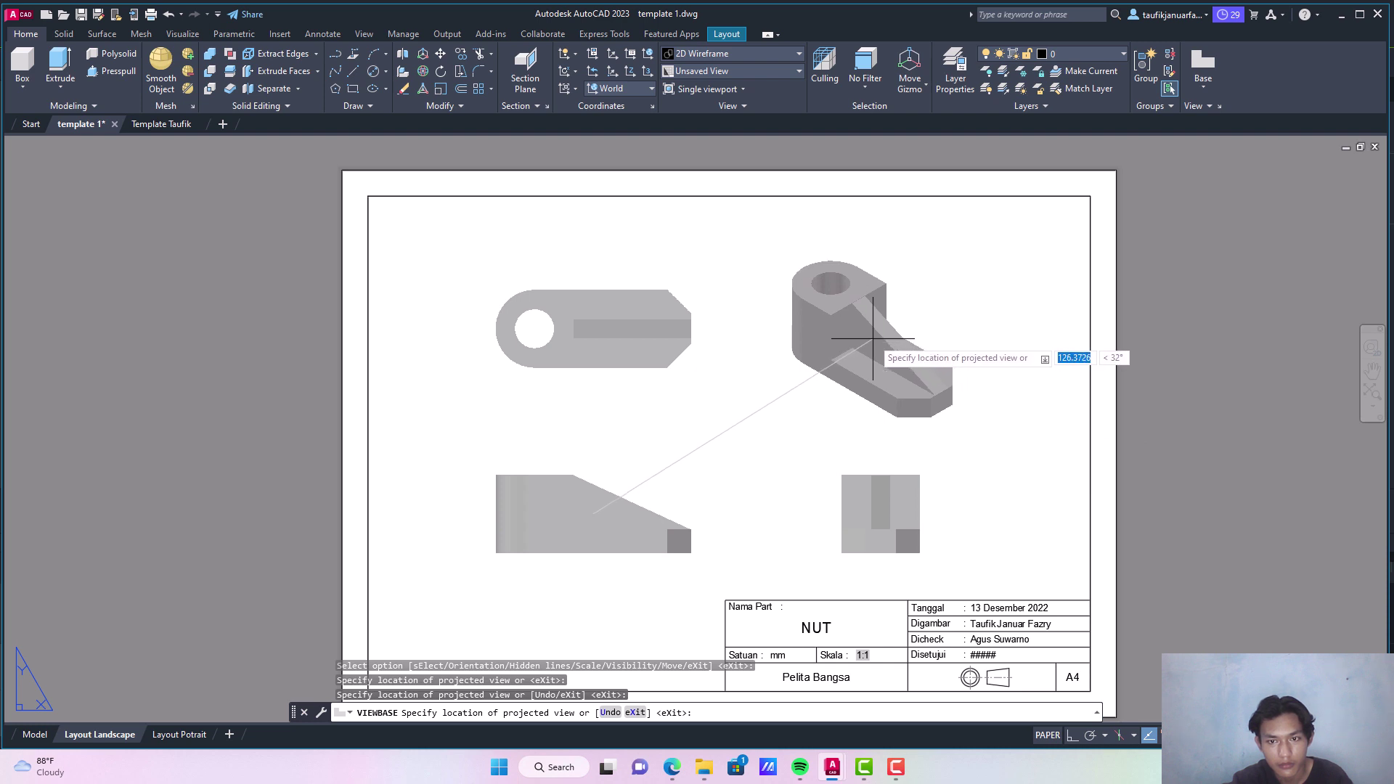
pyautogui.click(873, 338)
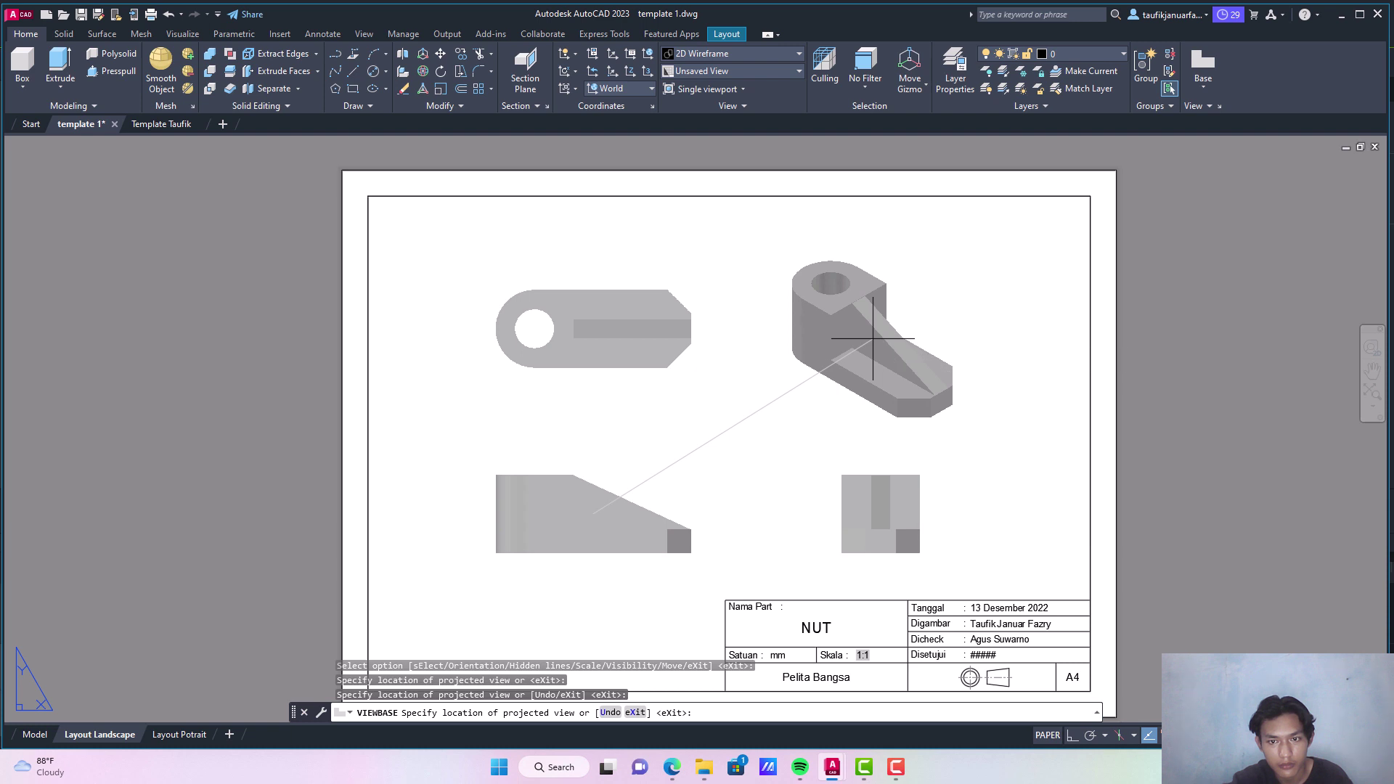
pyautogui.press('Return')
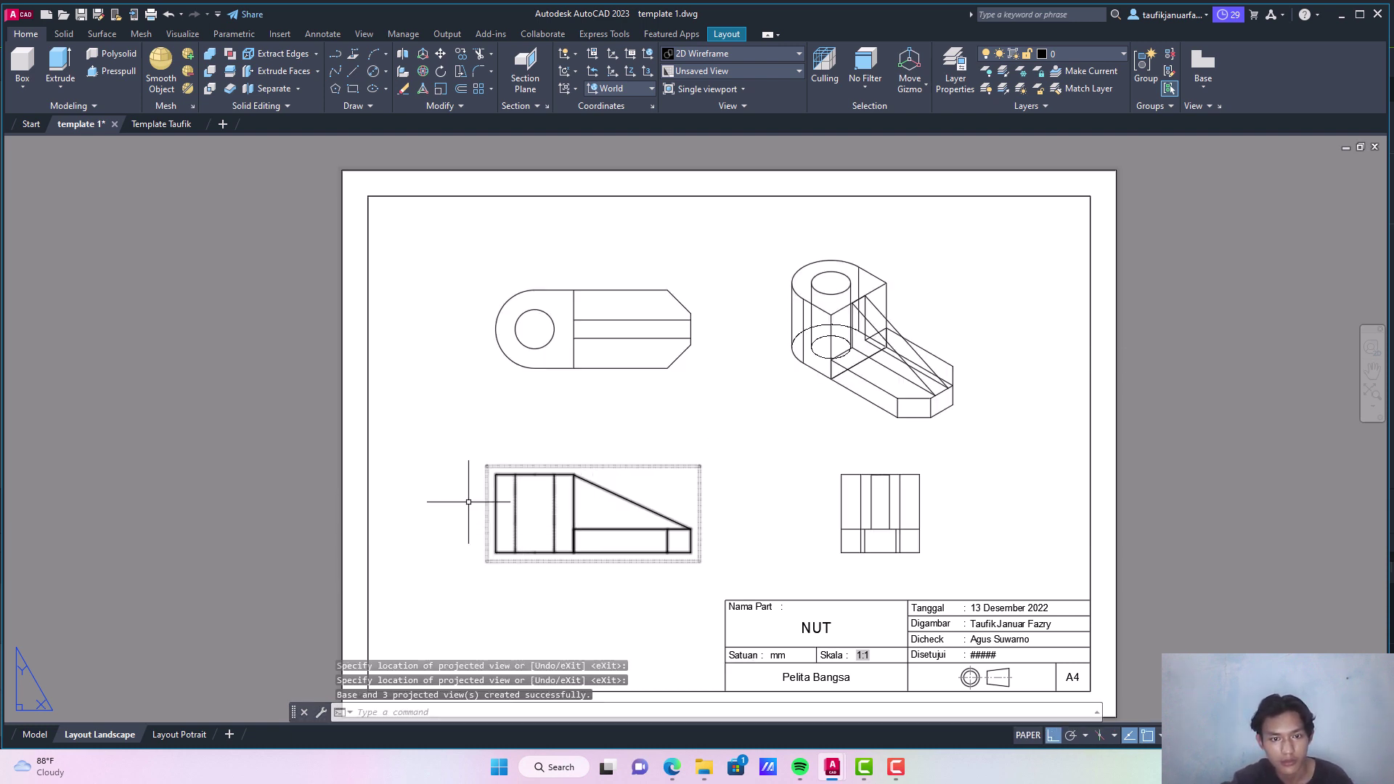
# Step: Set the top-left drawing view's hidden lines to Visible lines only
pyautogui.click(558, 478)
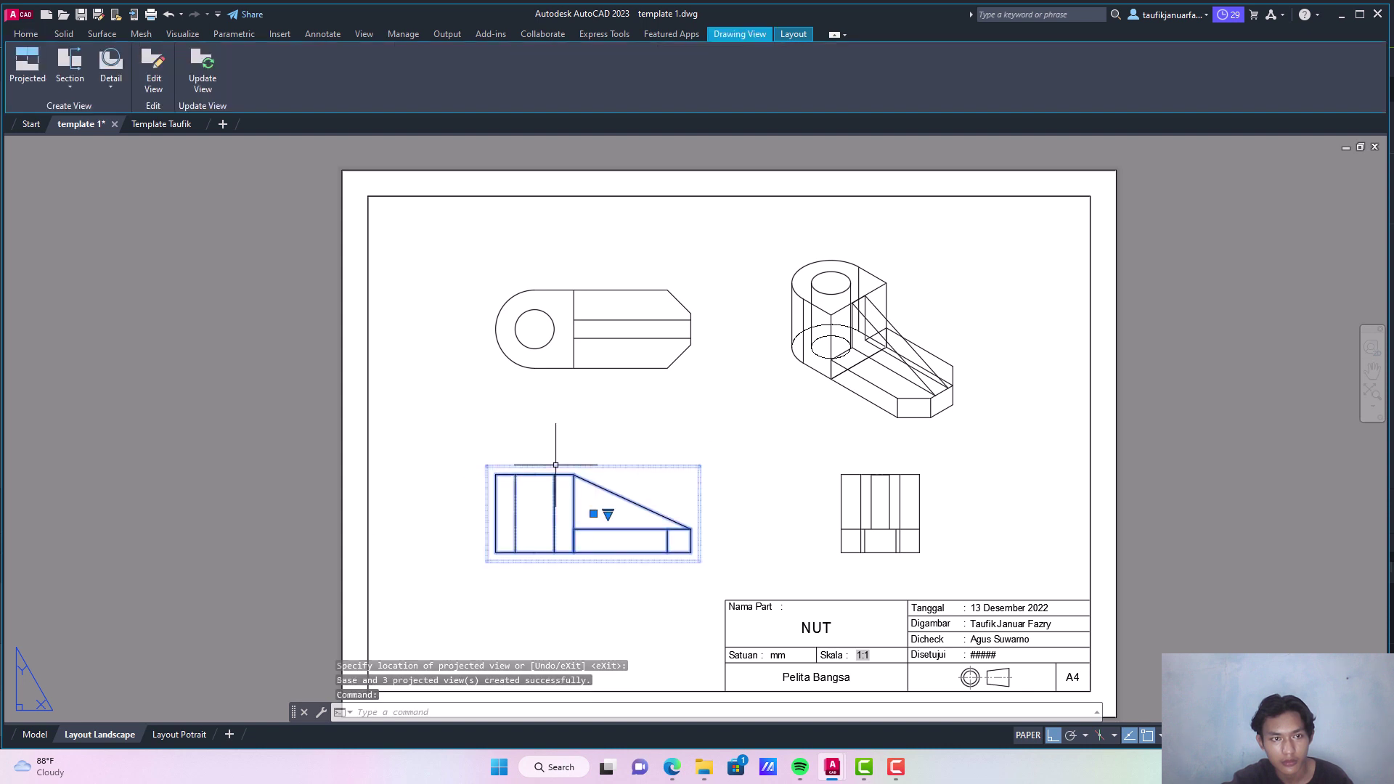
pyautogui.click(488, 303)
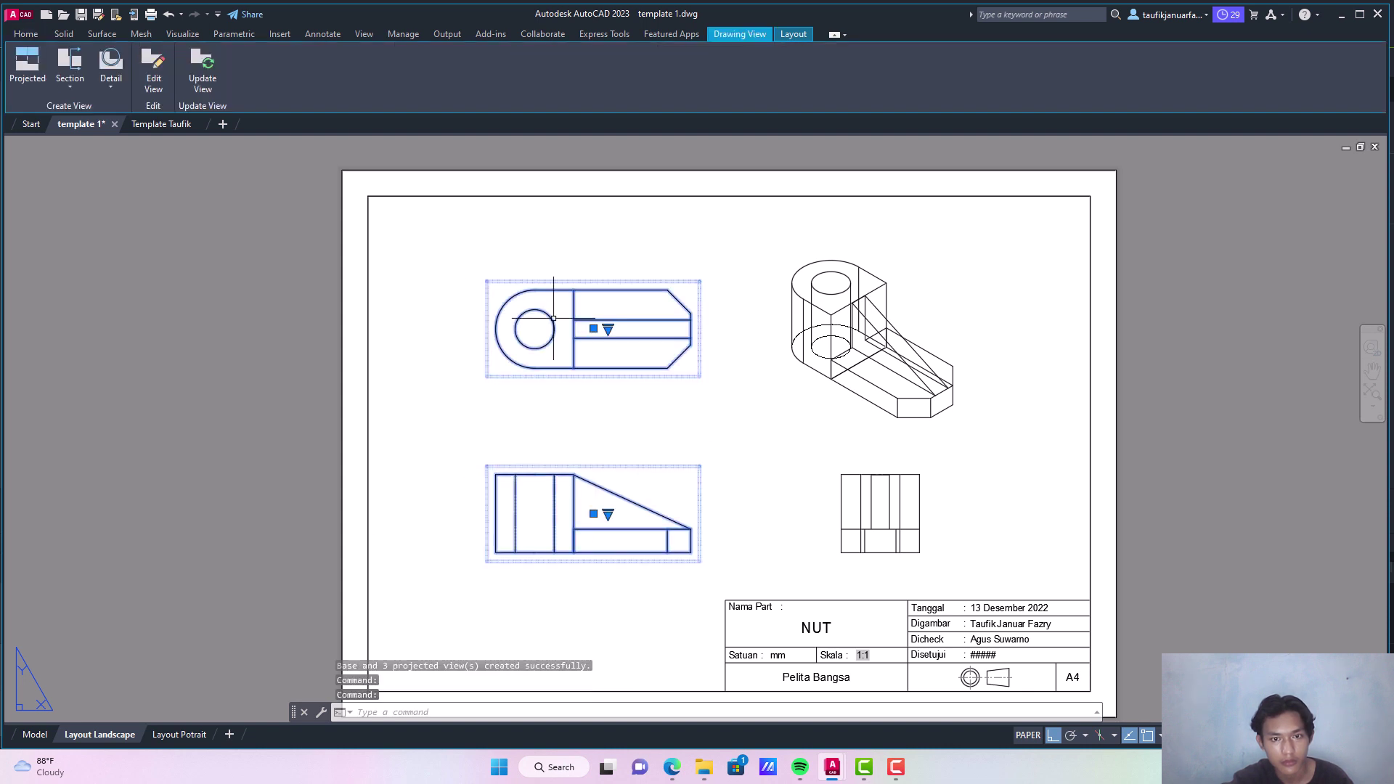
pyautogui.click(789, 323)
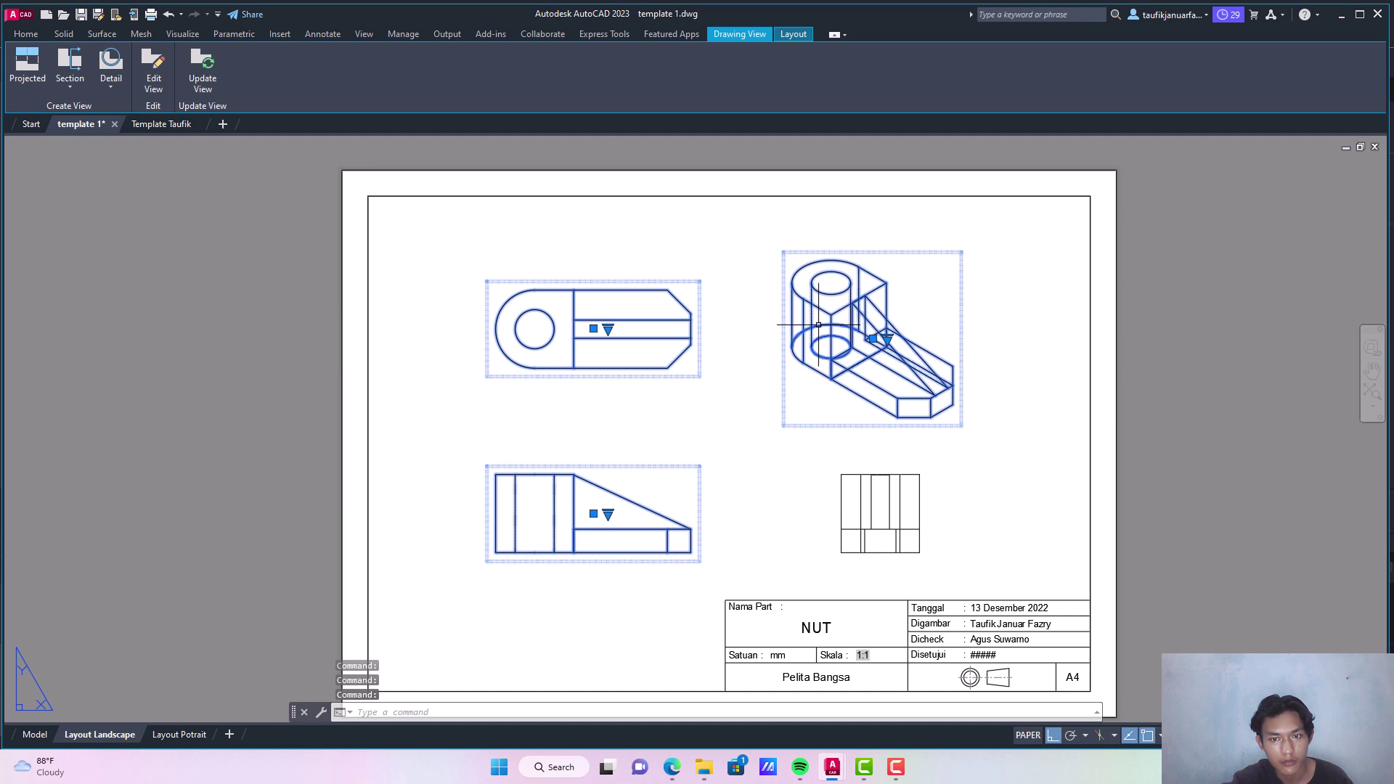
pyautogui.click(861, 501)
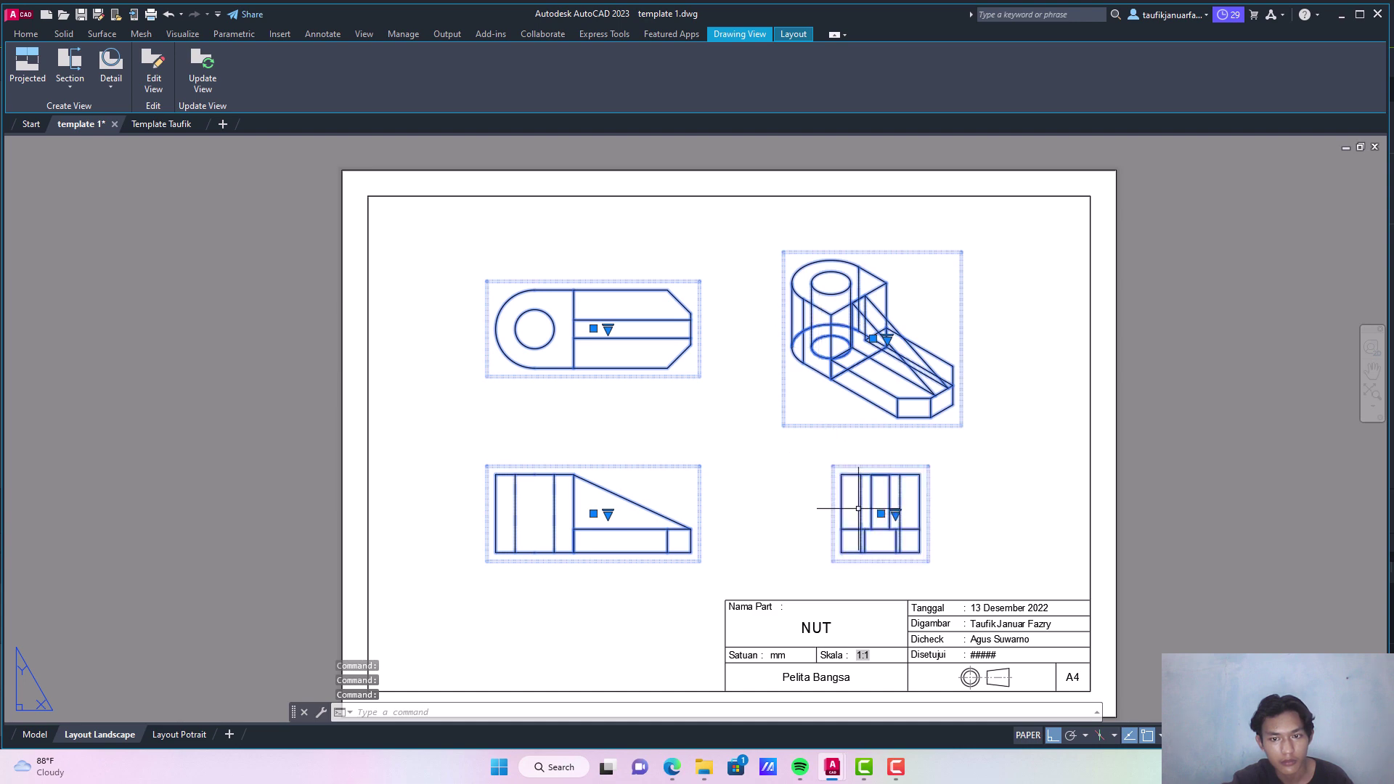
pyautogui.click(159, 72)
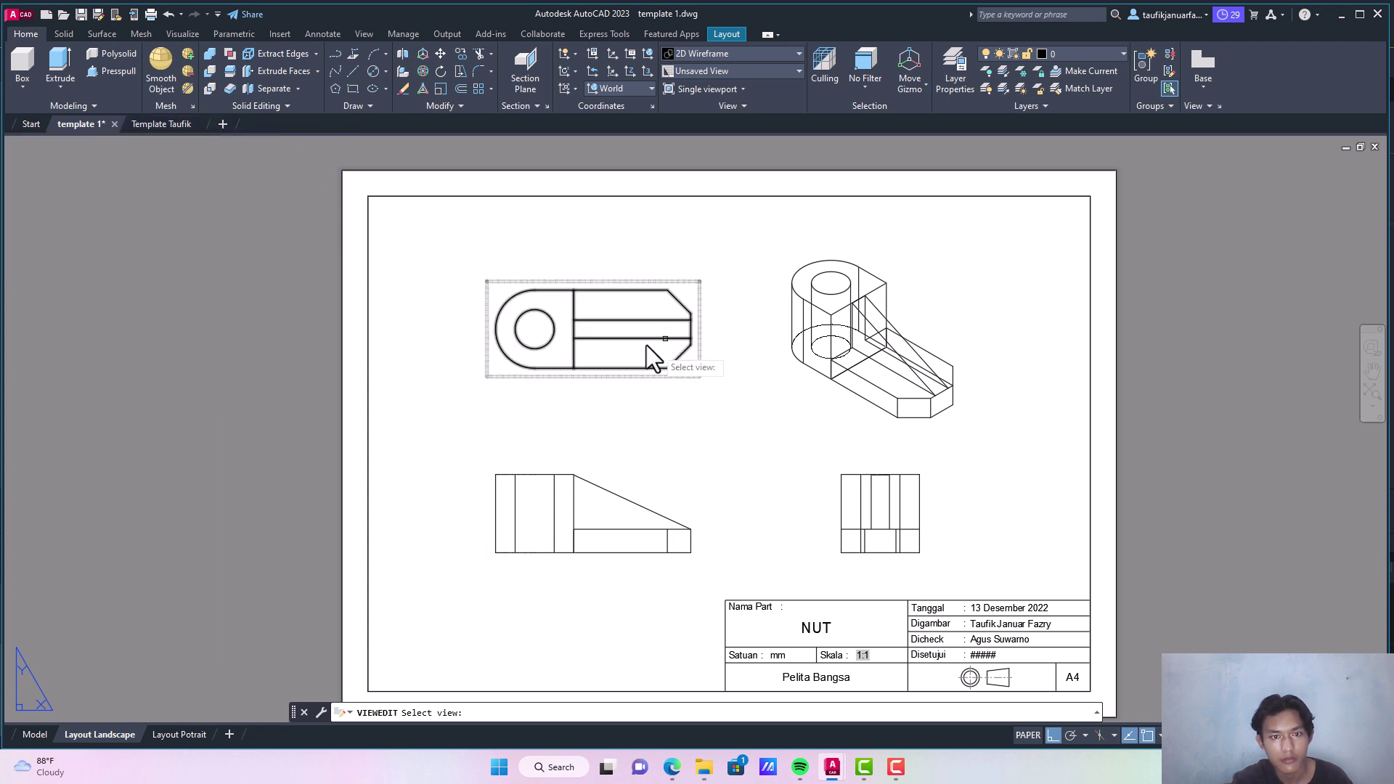
pyautogui.click(553, 310)
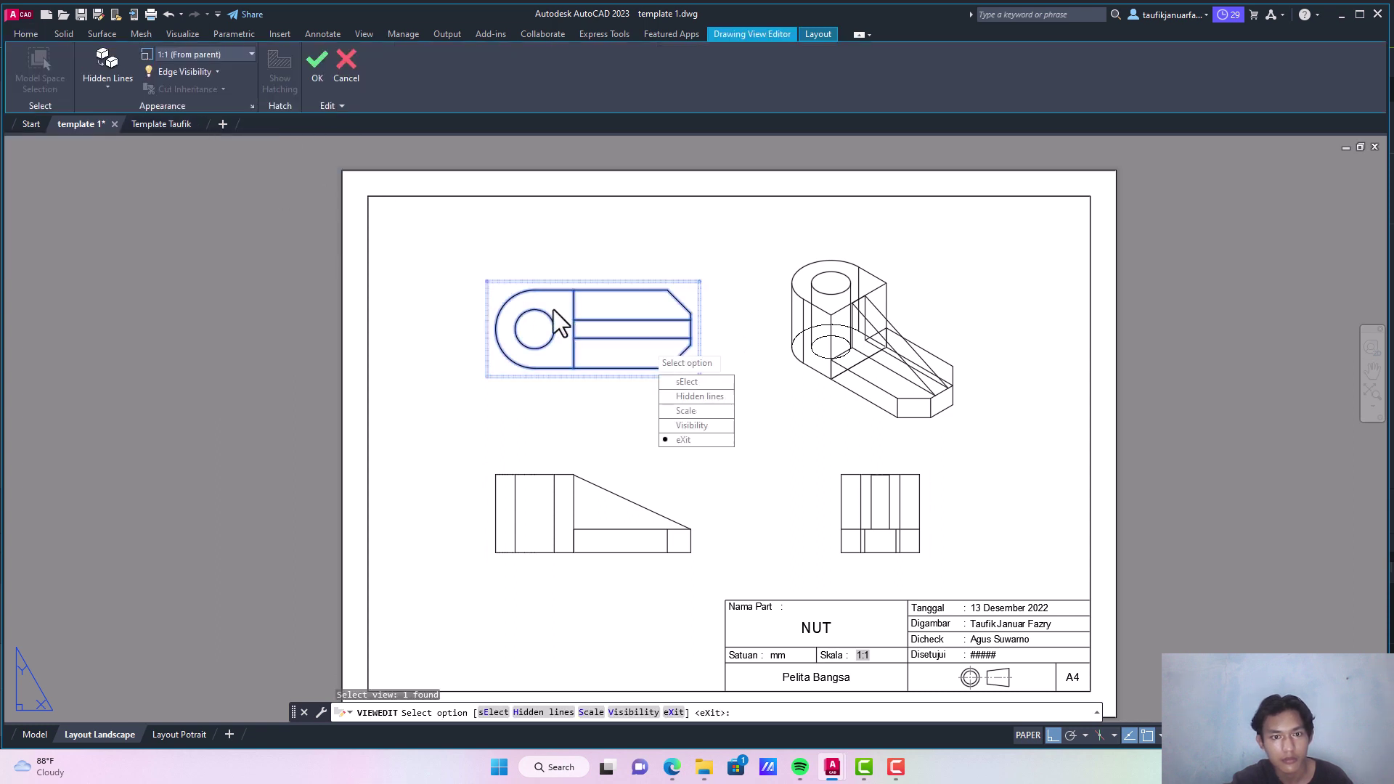
pyautogui.click(99, 81)
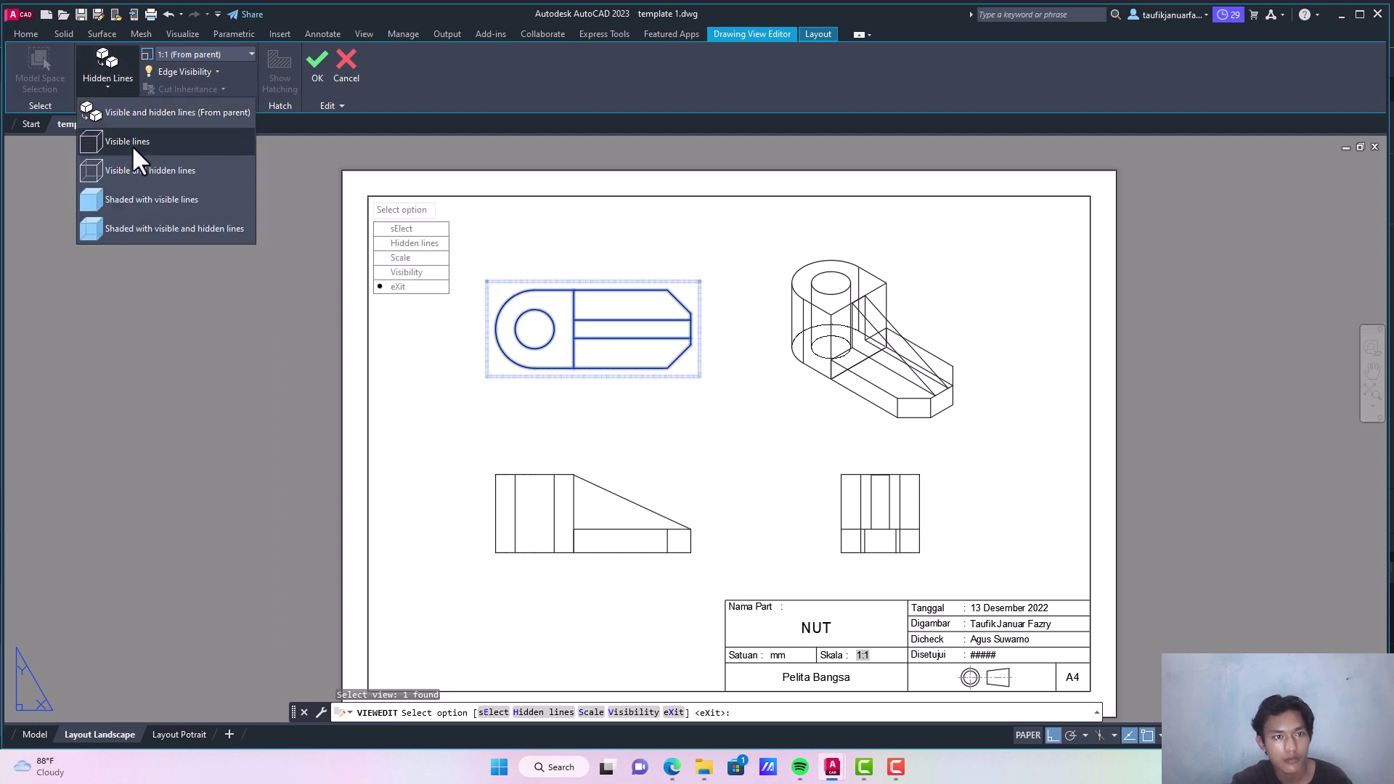
pyautogui.click(134, 145)
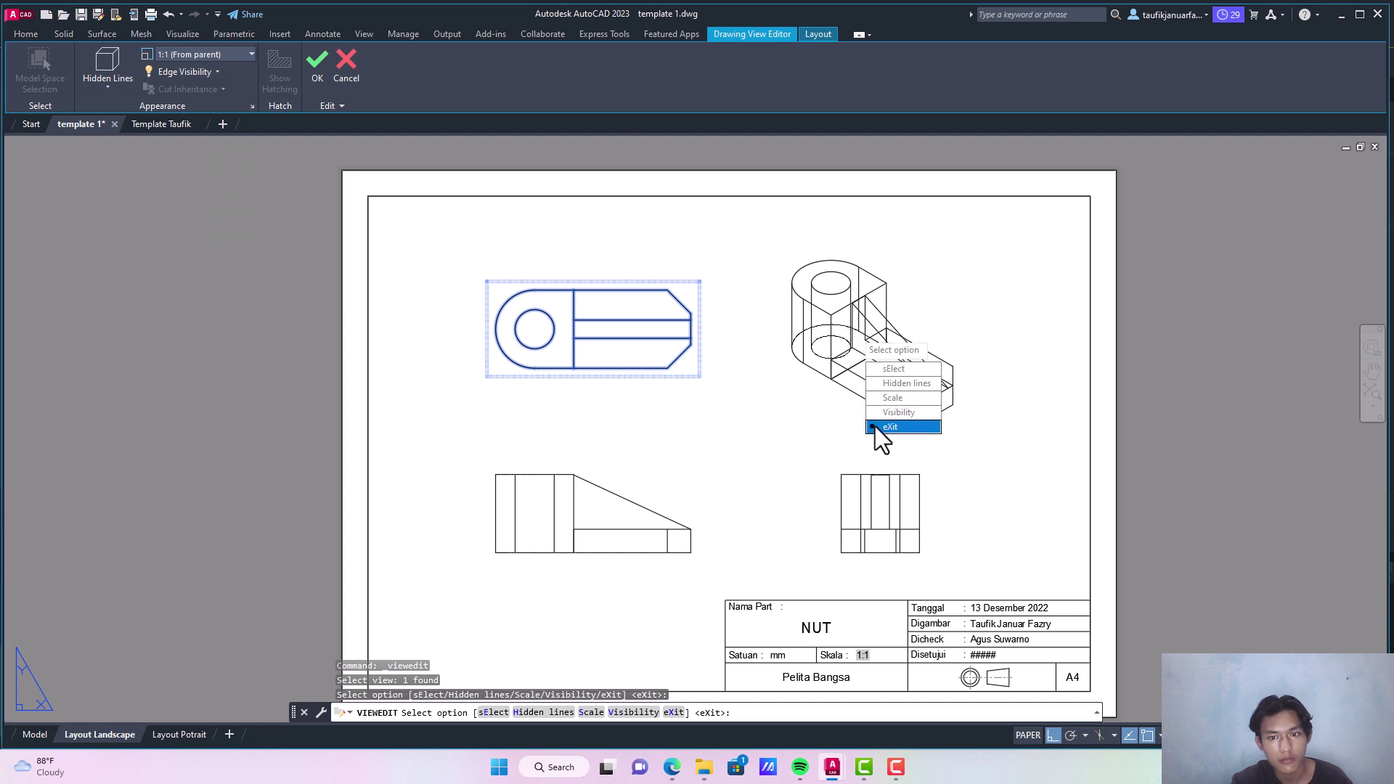
pyautogui.write('x')
pyautogui.press('Return')
# Step: Set the isometric view to show only visible lines
pyautogui.click(900, 363)
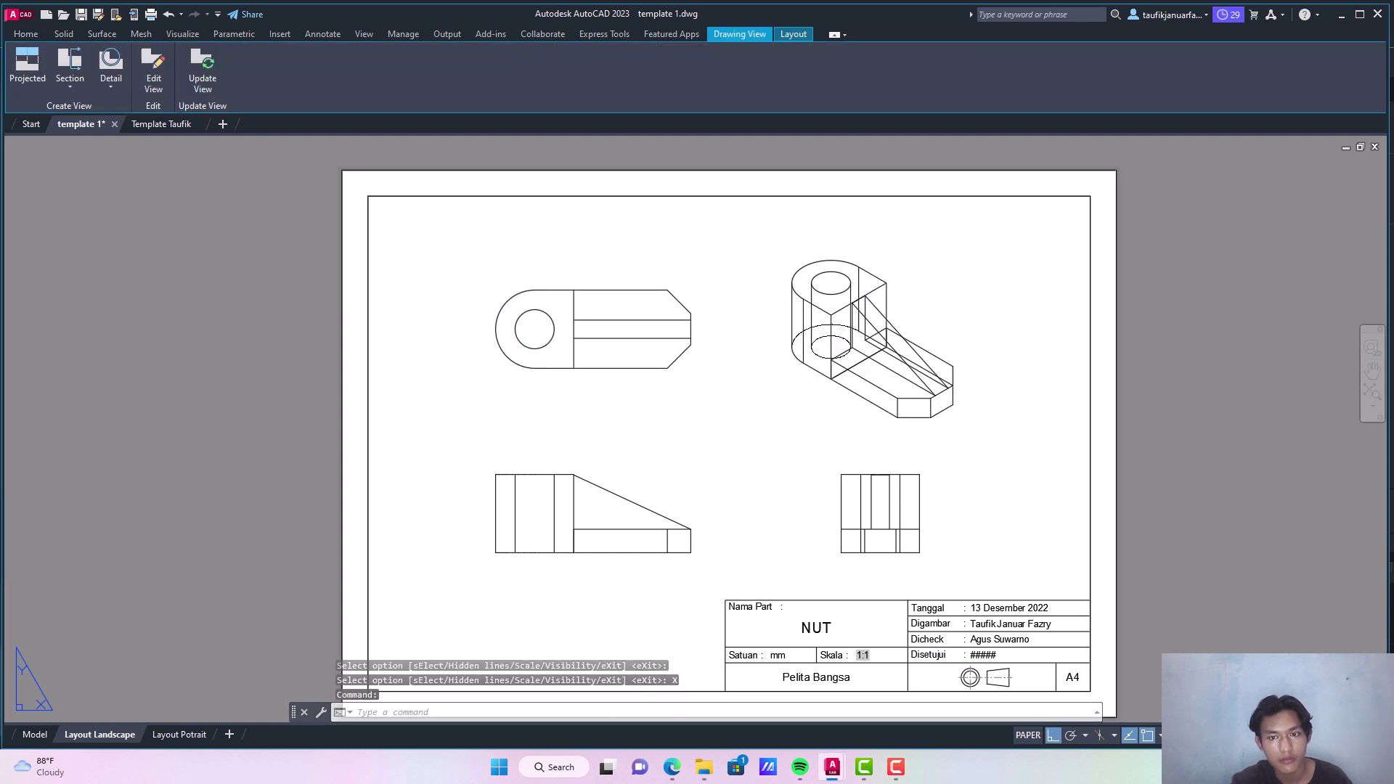
pyautogui.click(160, 80)
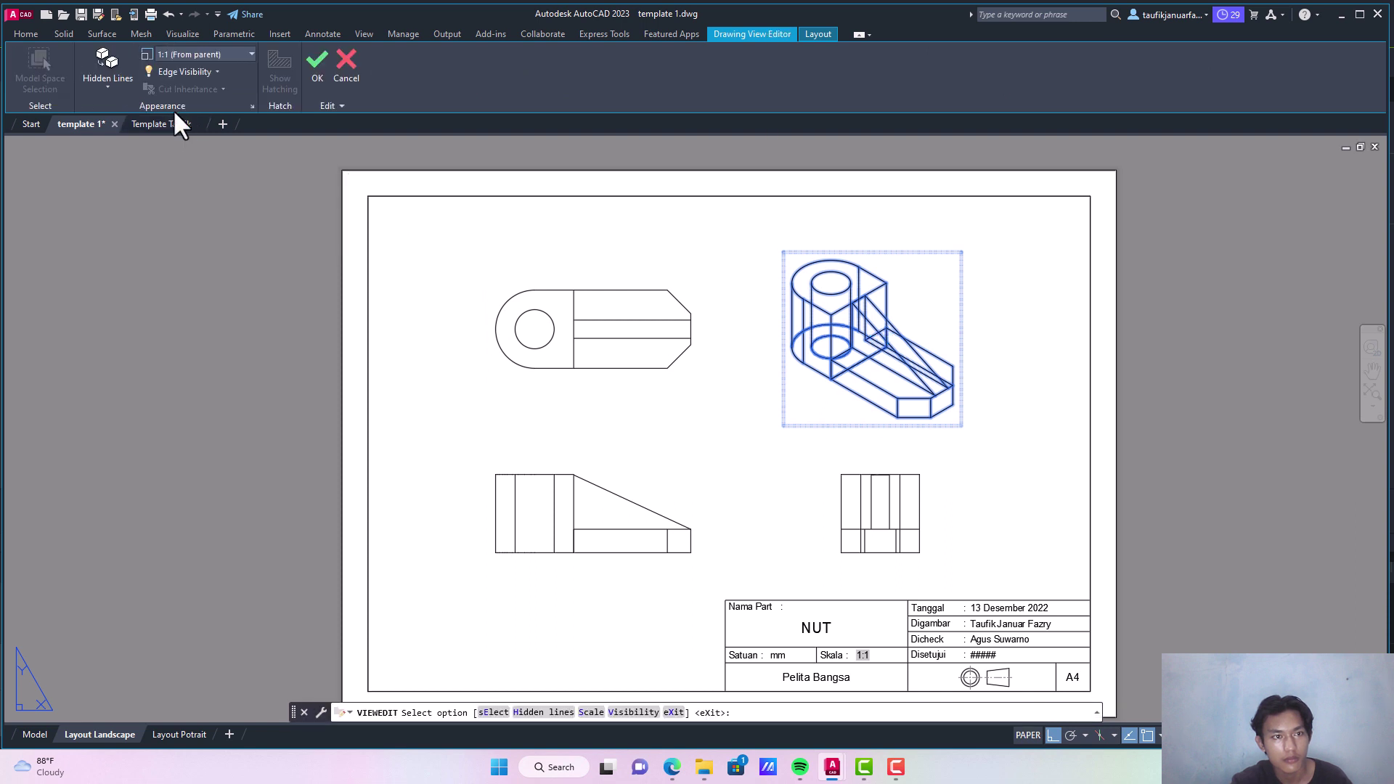
pyautogui.click(107, 69)
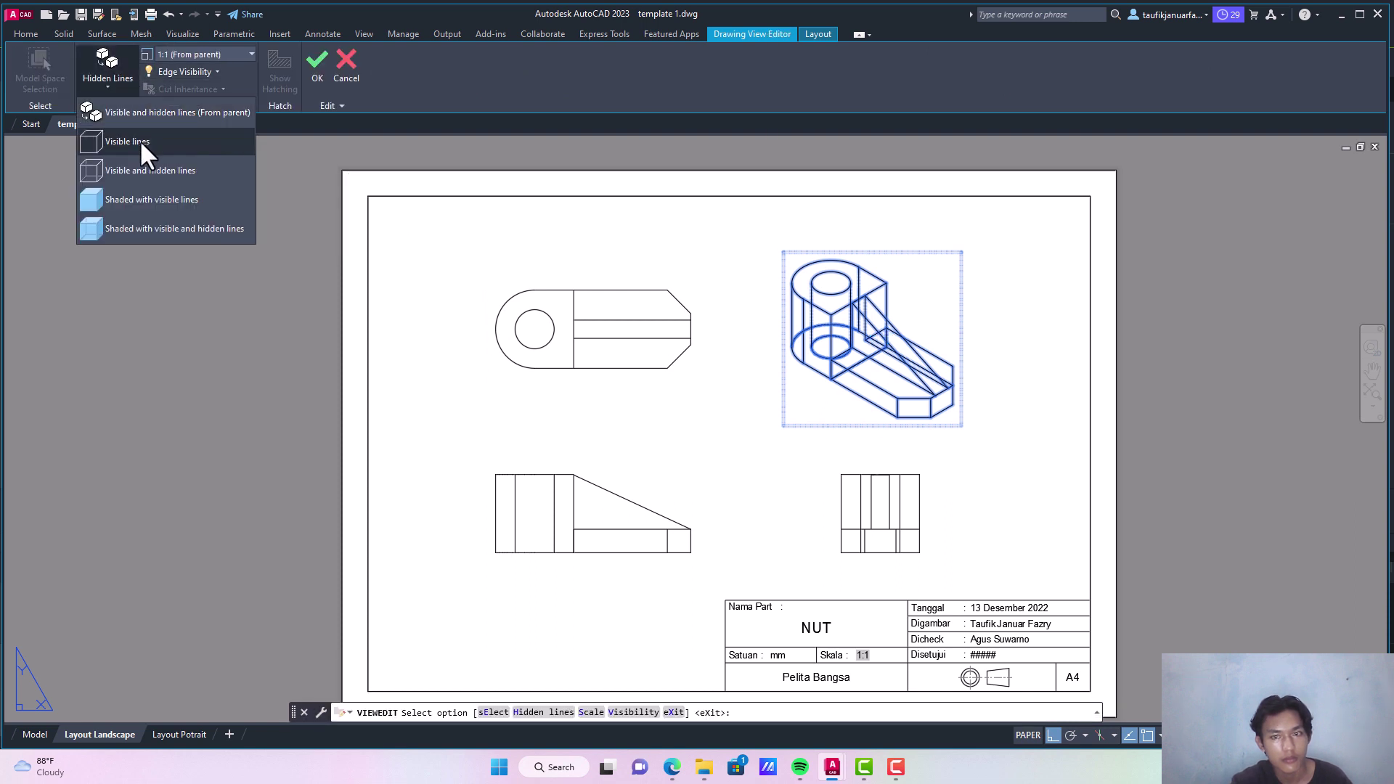
pyautogui.click(139, 140)
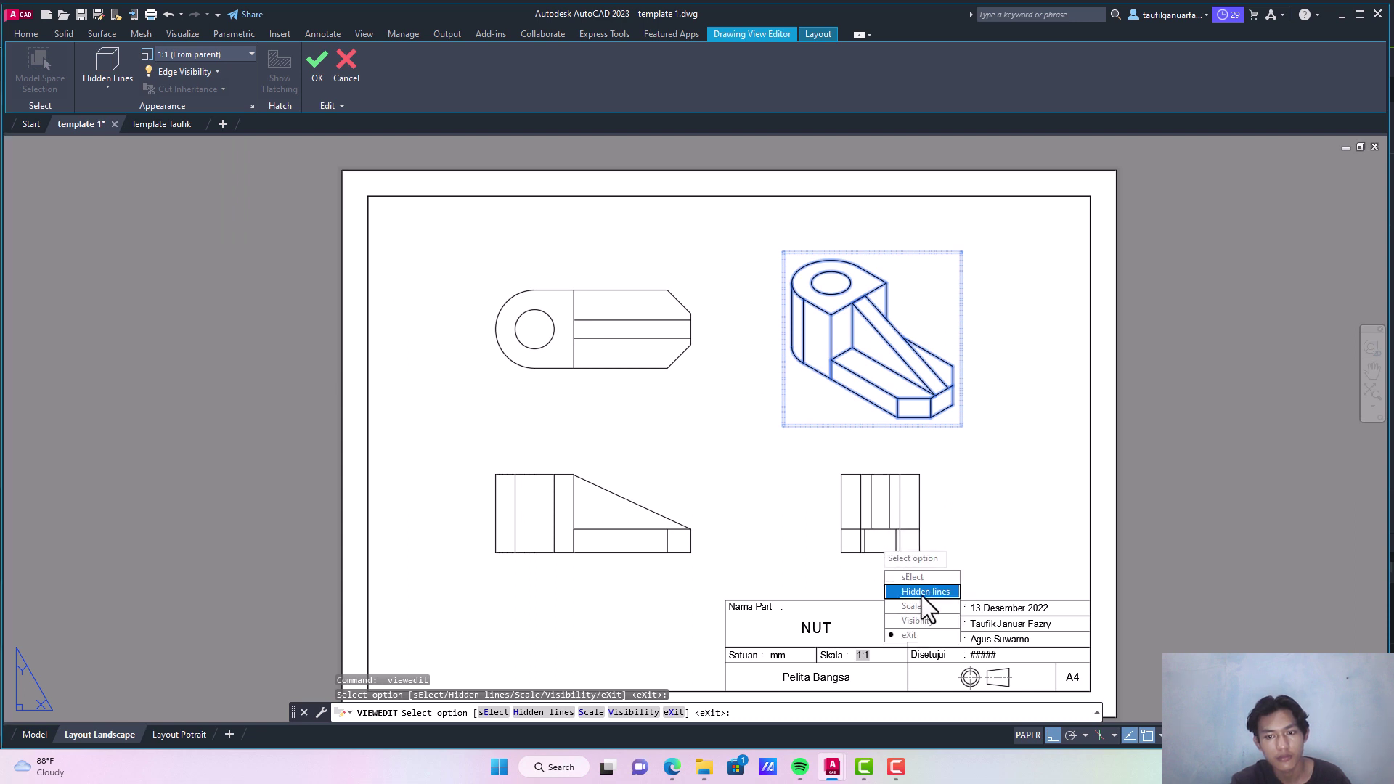
pyautogui.click(921, 594)
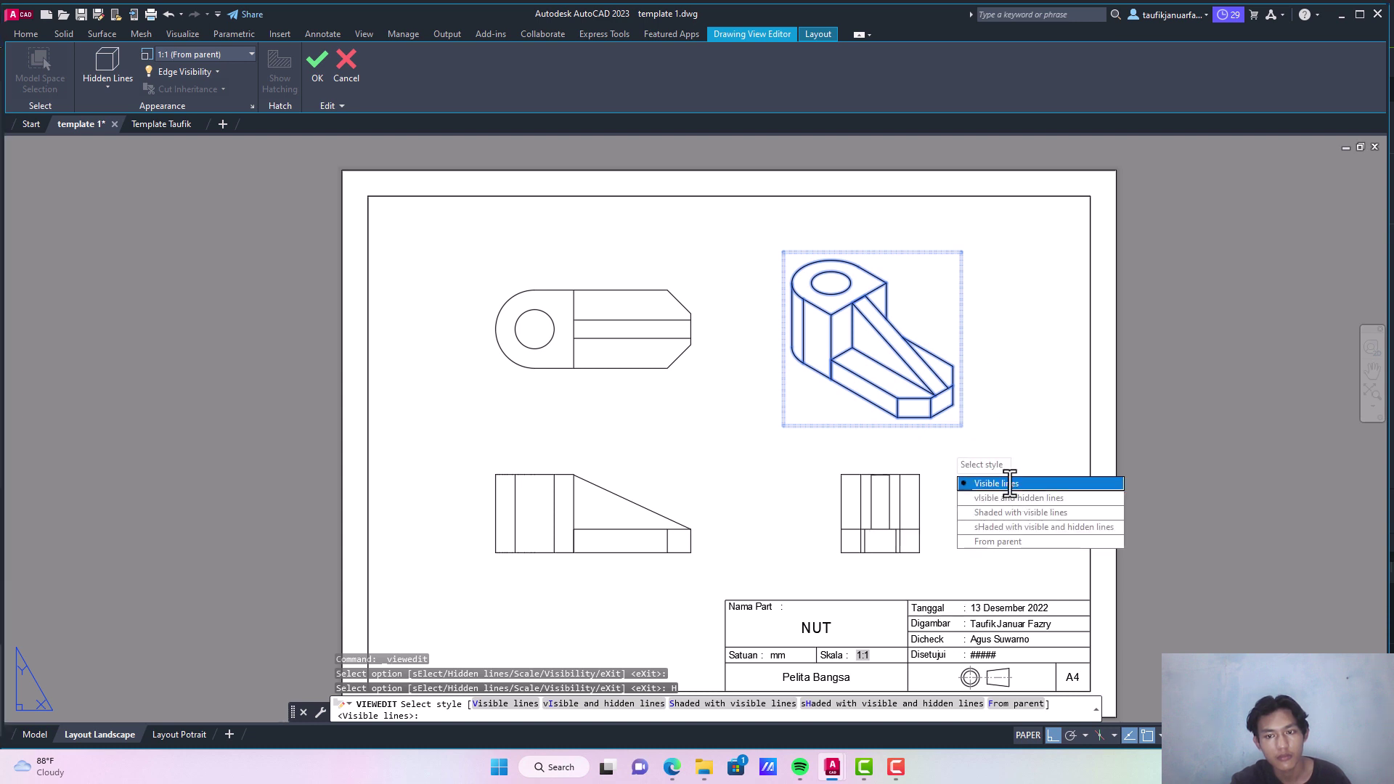
pyautogui.click(1006, 484)
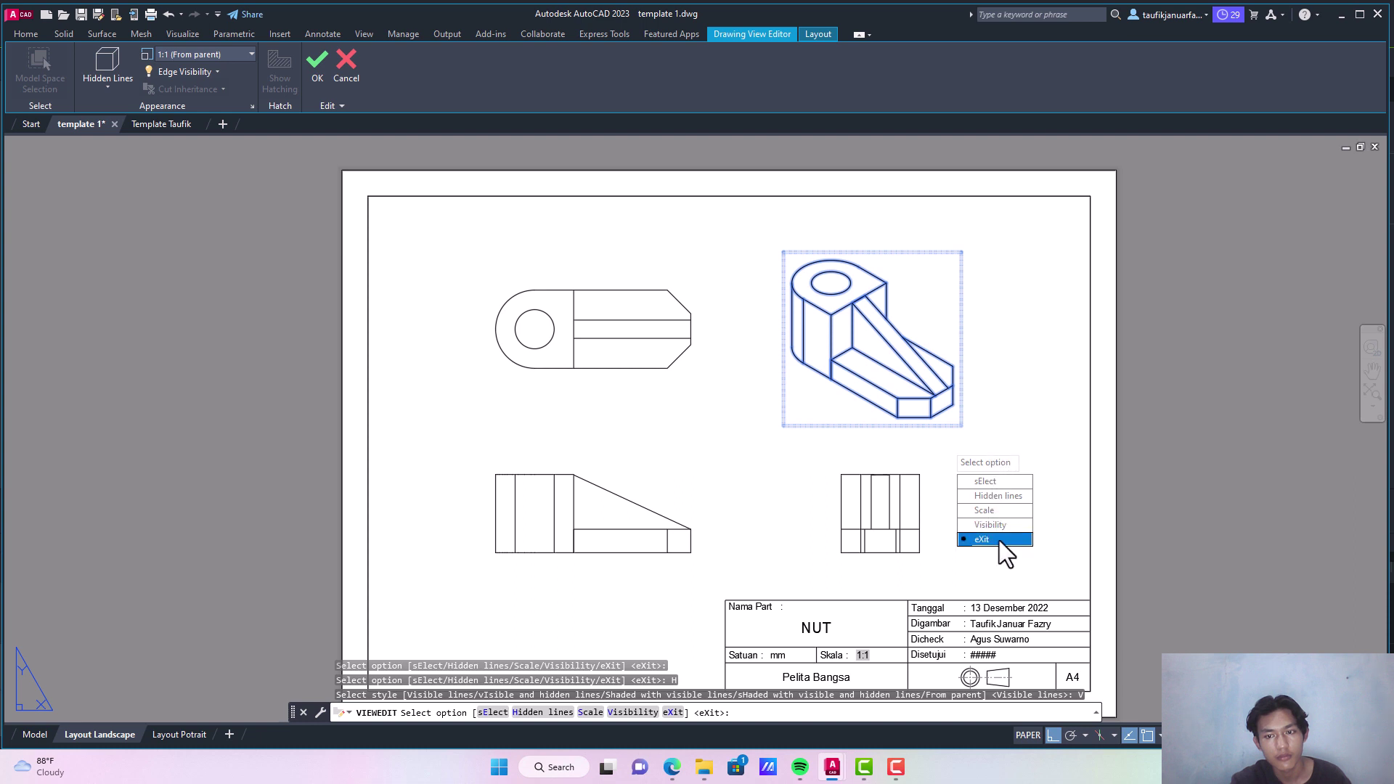
pyautogui.press('Return')
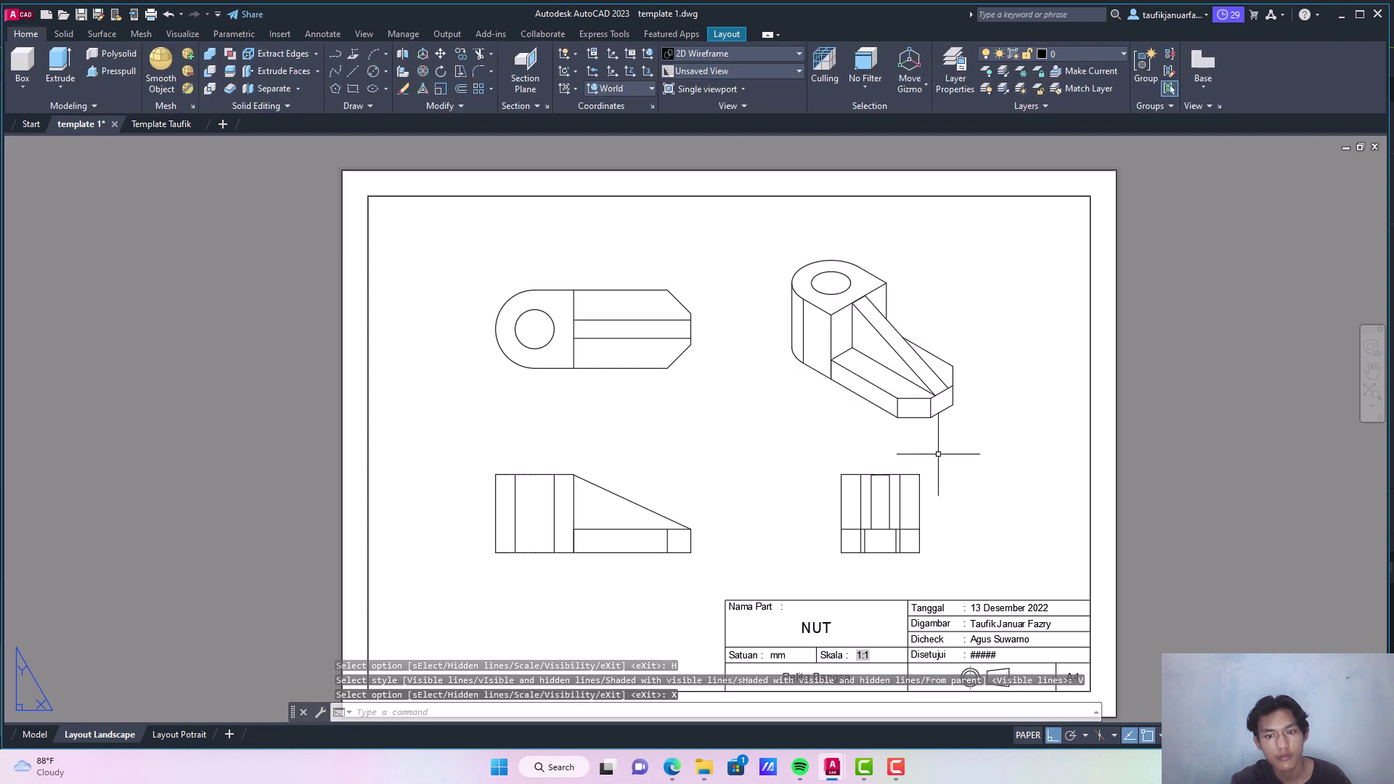
# Step: Set the bottom-right view's hidden lines to Visible lines only
pyautogui.click(890, 517)
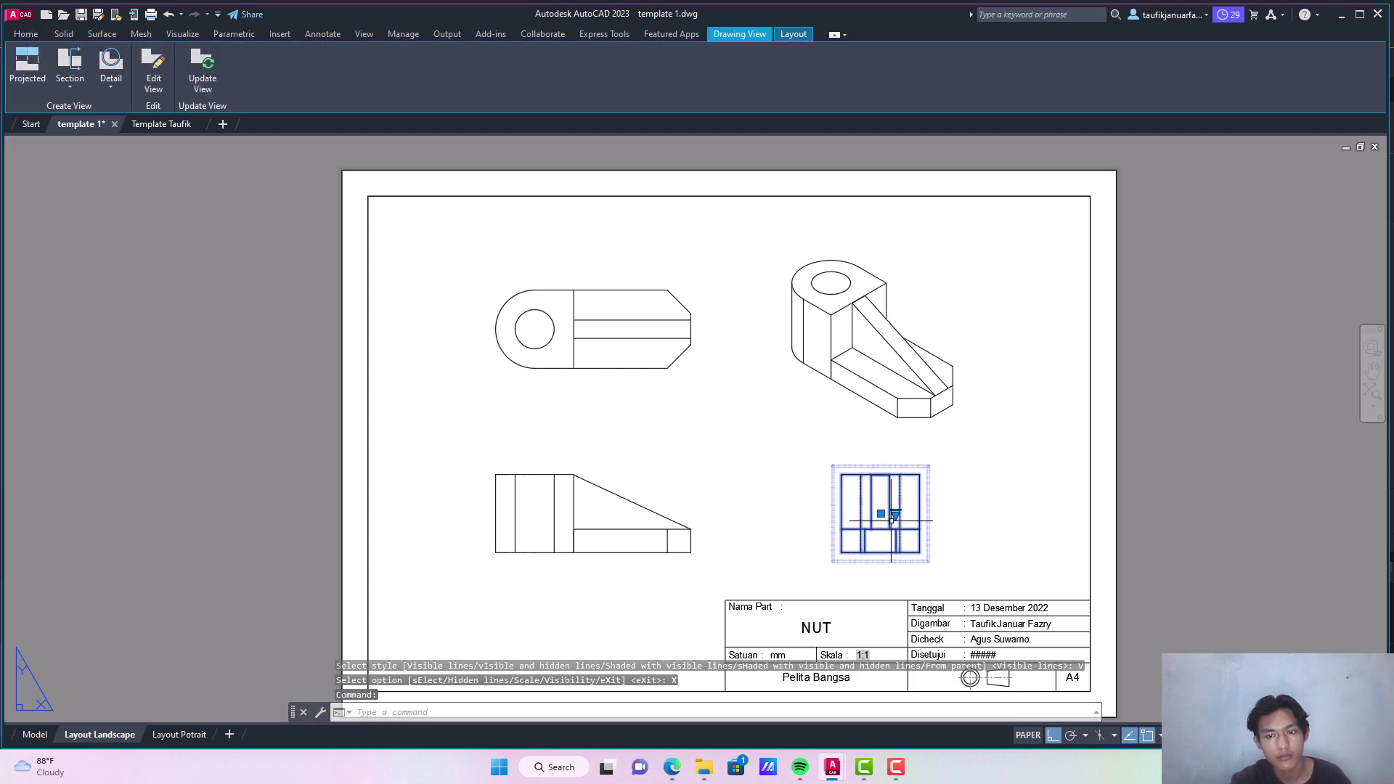
pyautogui.click(154, 72)
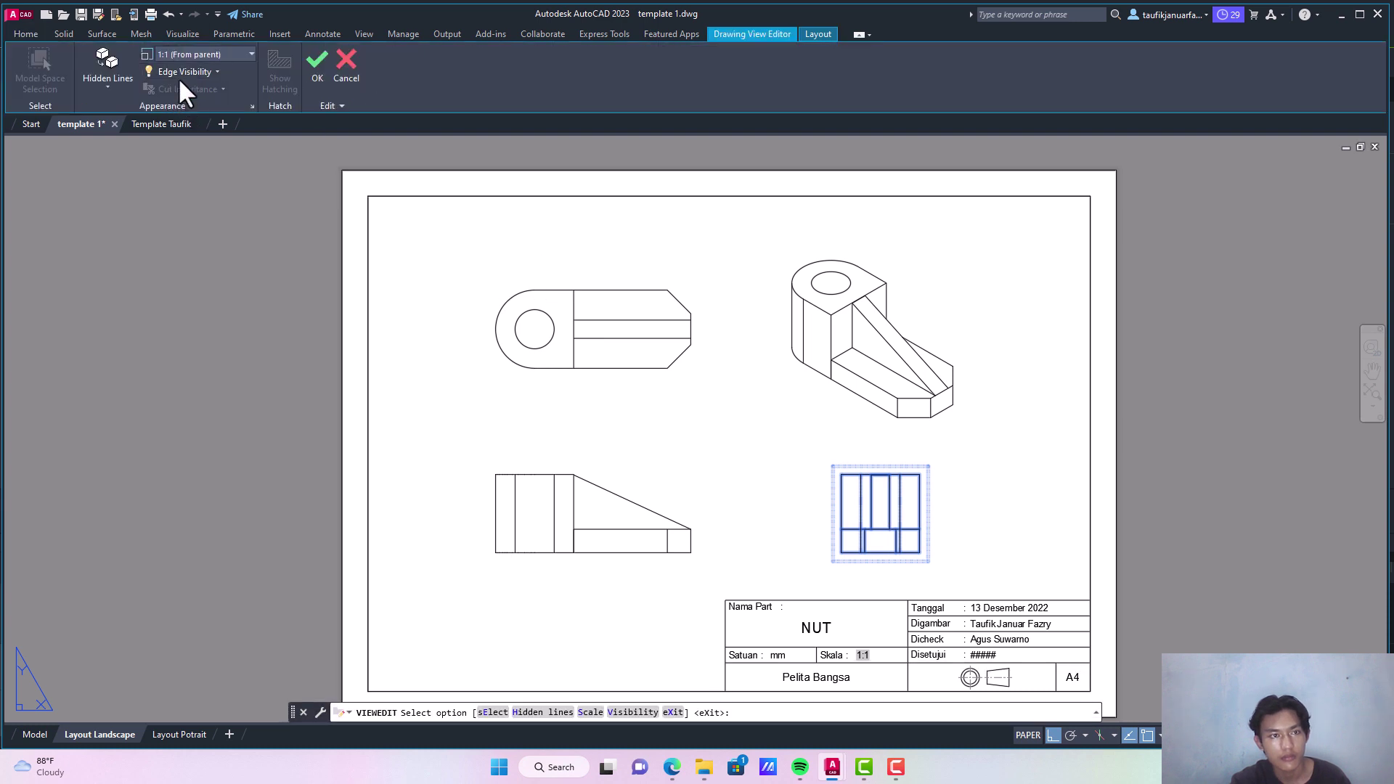
pyautogui.click(115, 81)
pyautogui.click(151, 142)
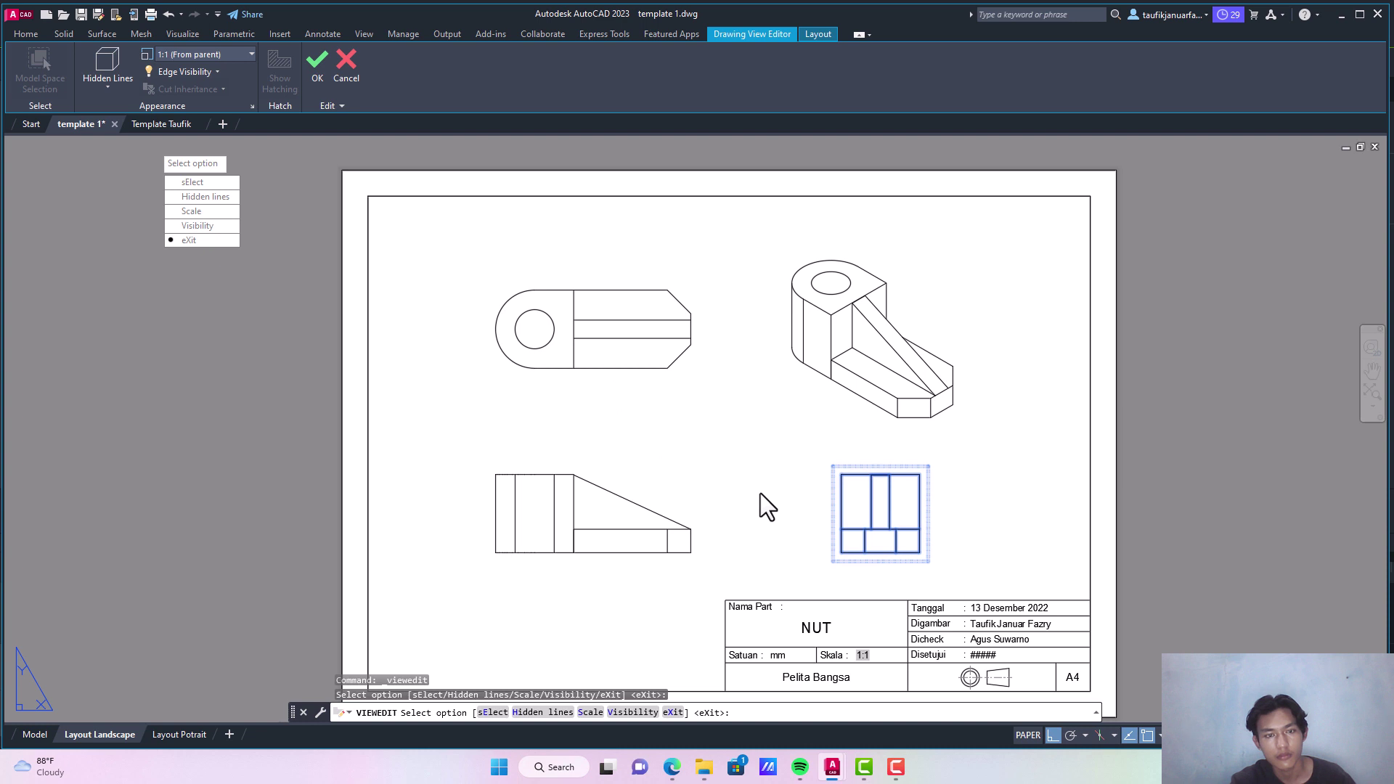
pyautogui.click(308, 69)
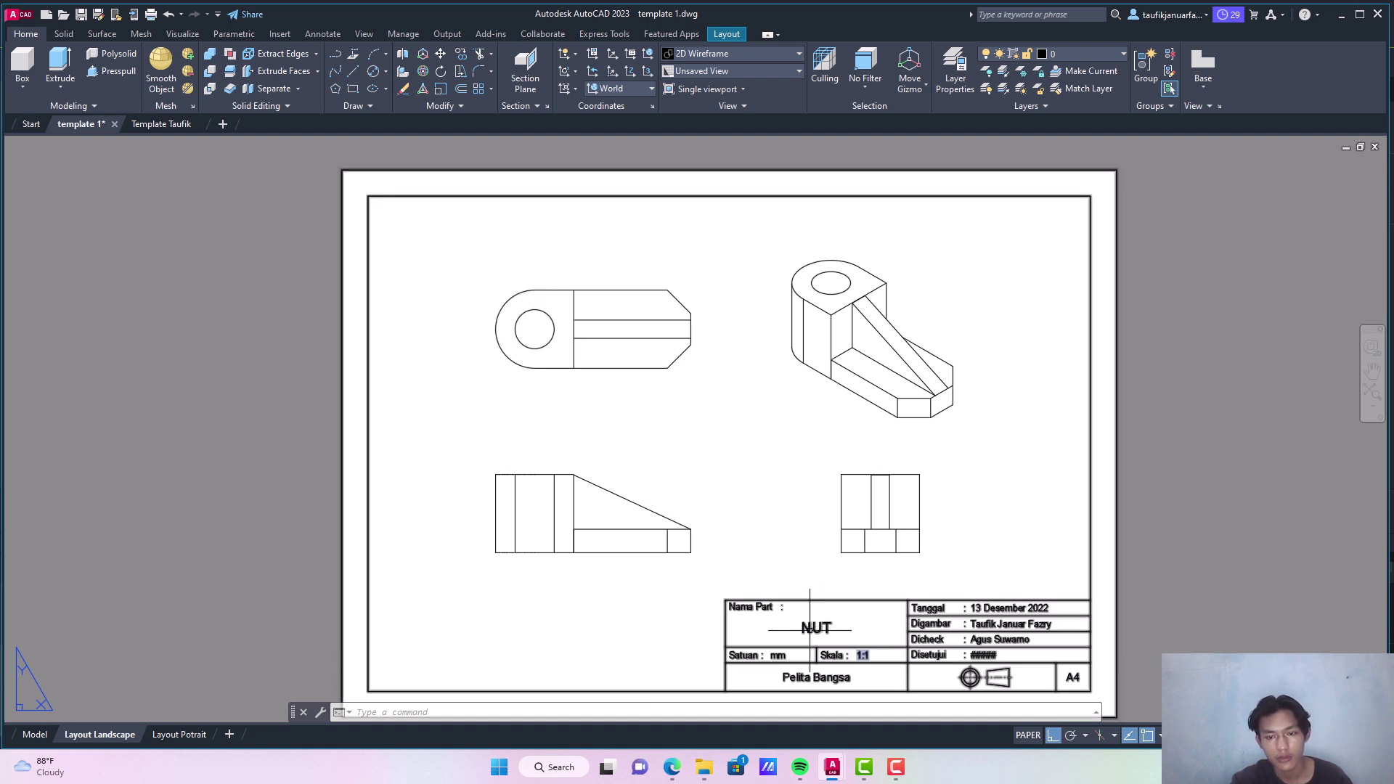
# Step: Change the title block's PART_NAME attribute from NUT to FIXTURE BLOK
pyautogui.press('Escape')
pyautogui.press('Escape')
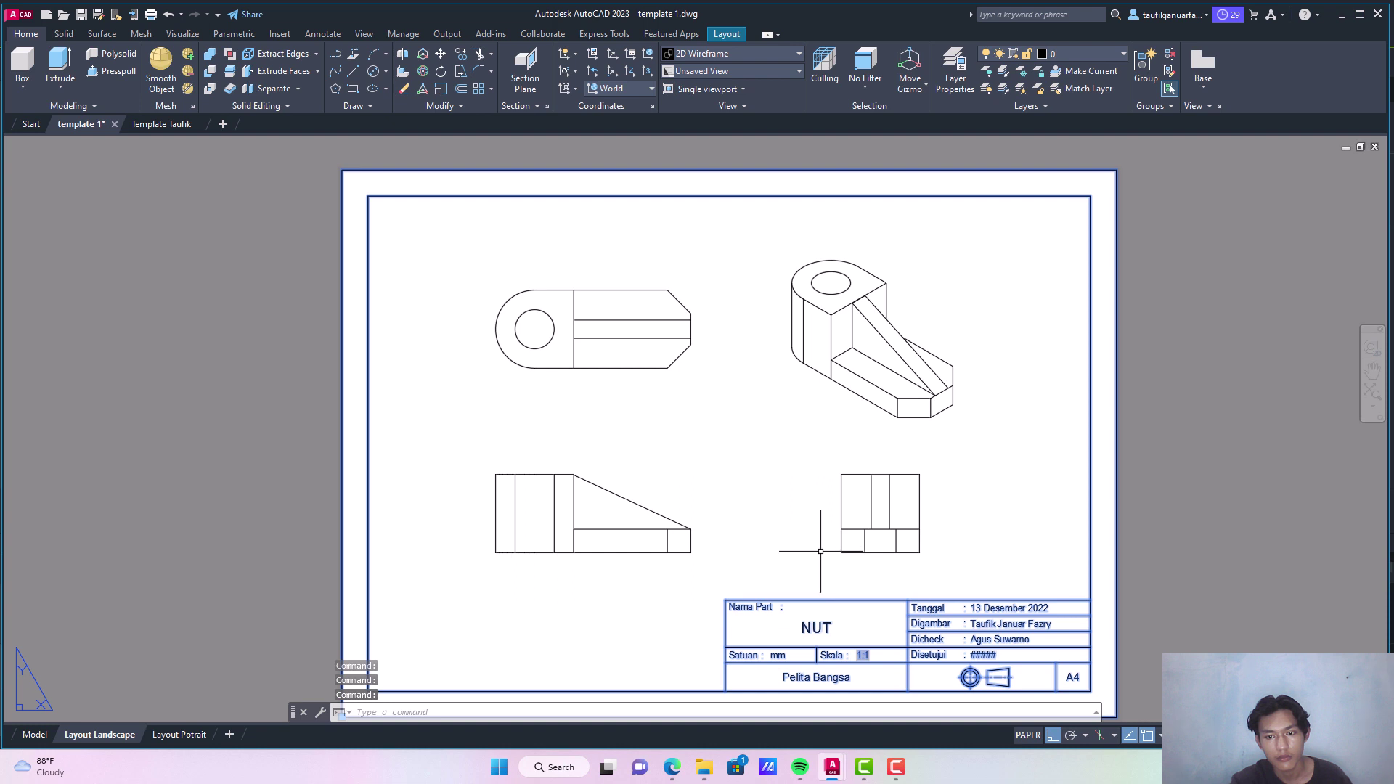
pyautogui.doubleClick(808, 626)
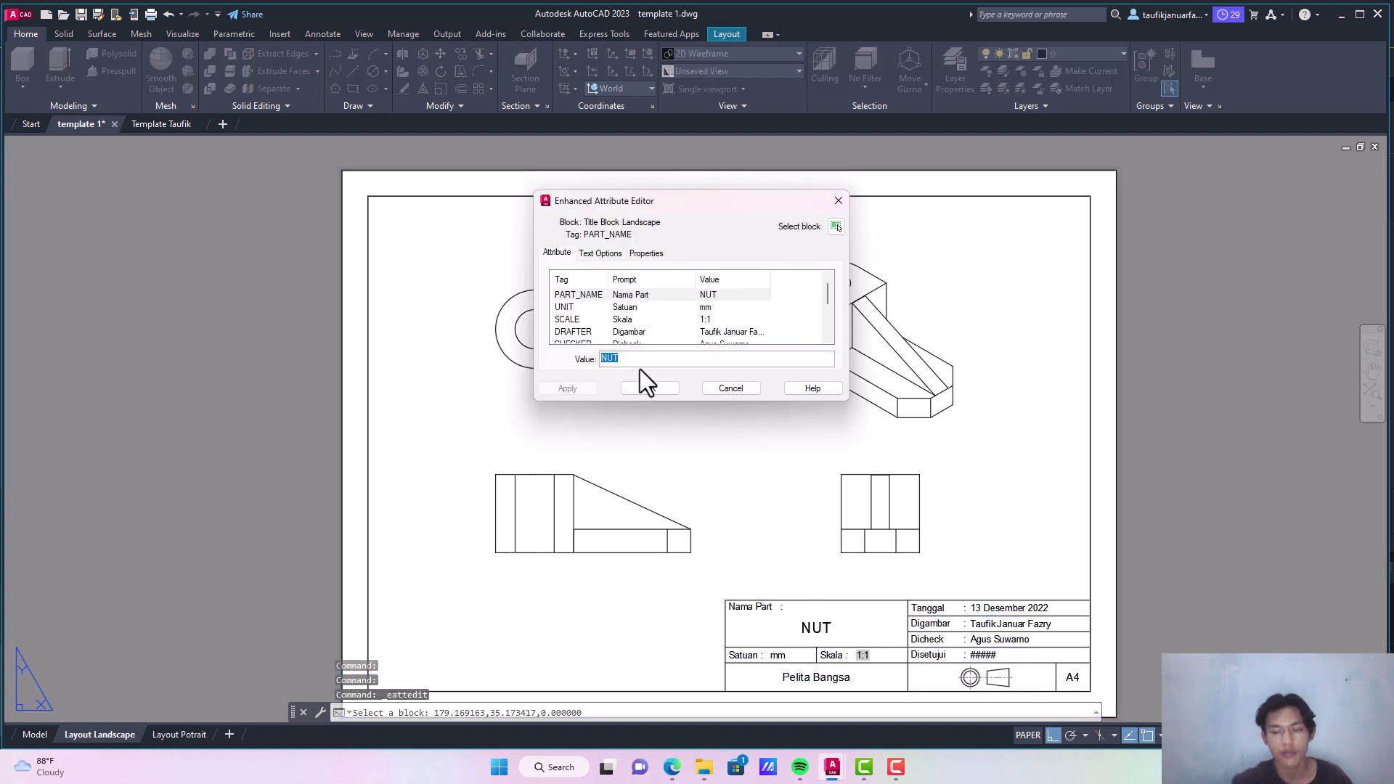
pyautogui.press('BackSpace')
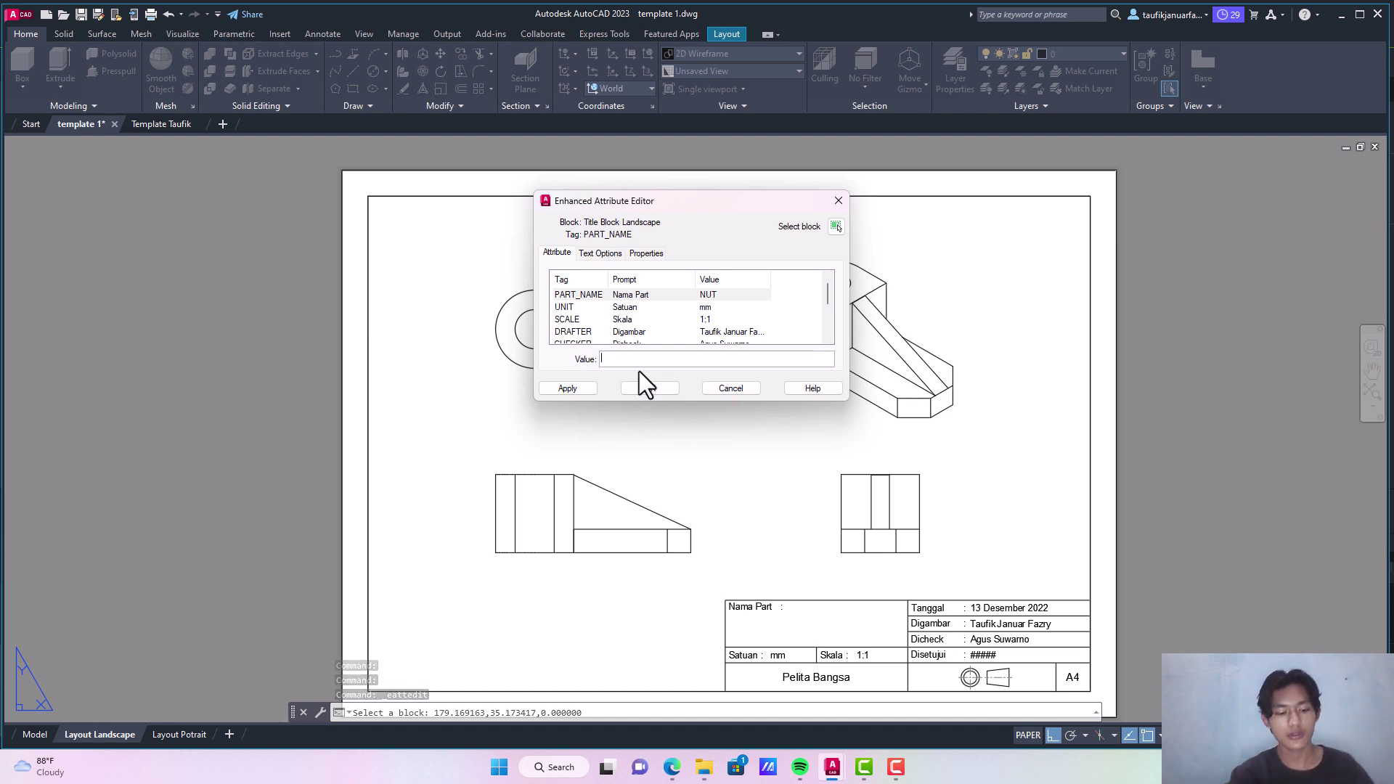
pyautogui.write('FIC')
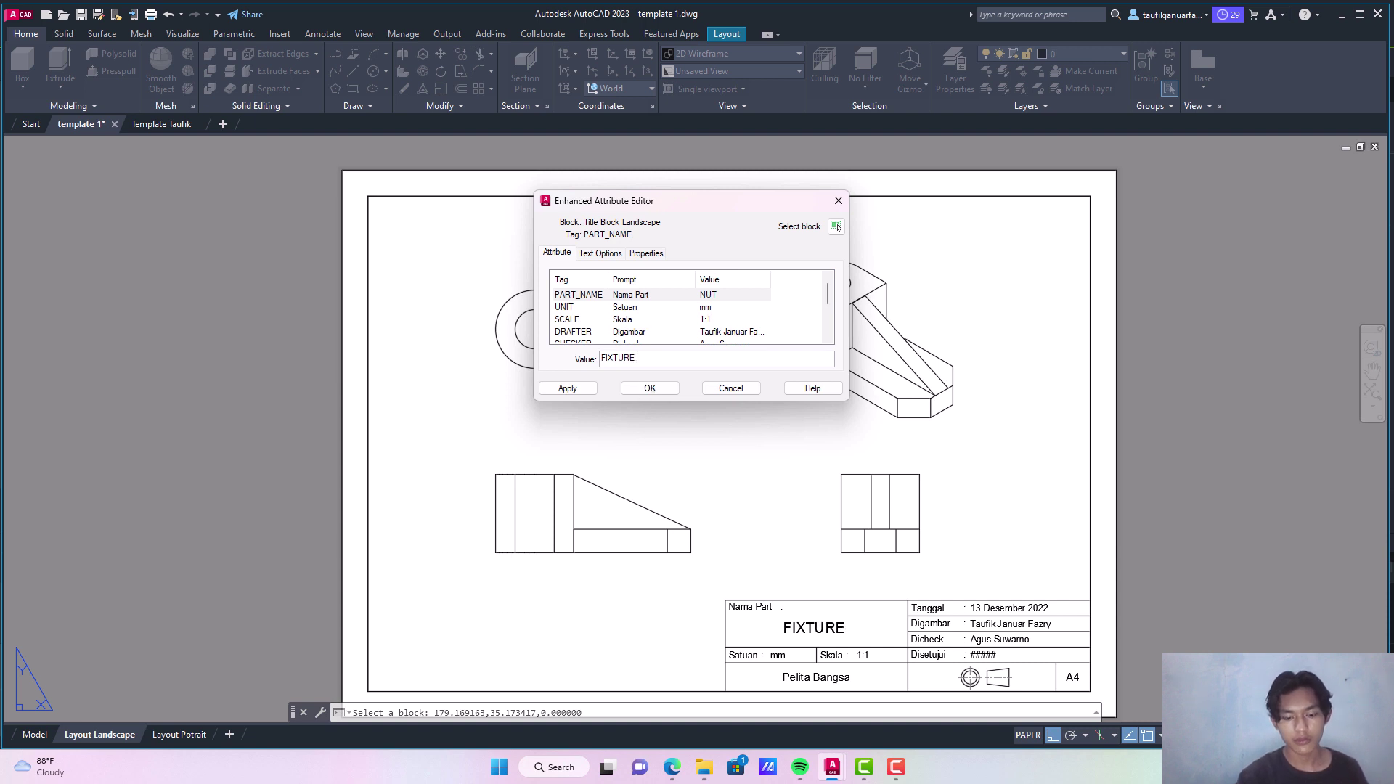
pyautogui.write('C')
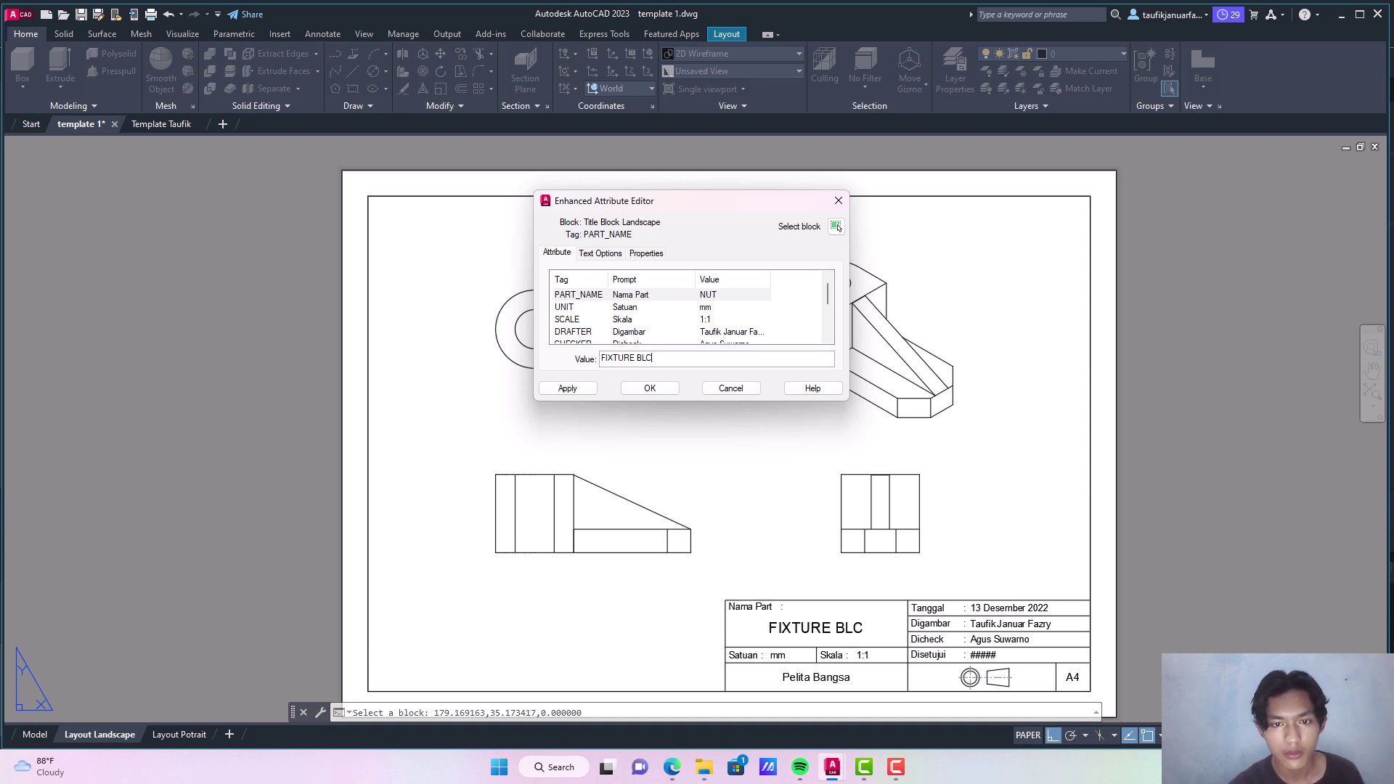
pyautogui.press('BackSpace')
pyautogui.write('OK')
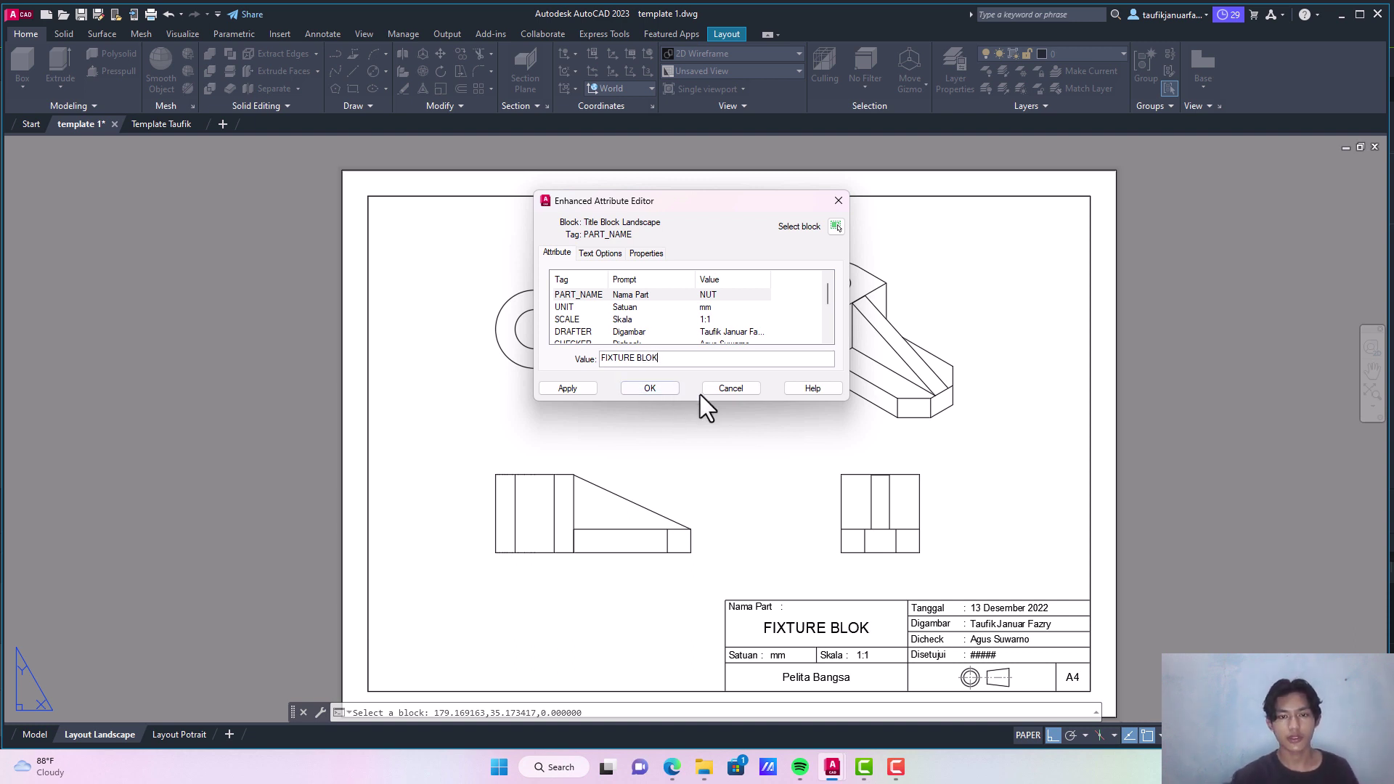
pyautogui.click(568, 389)
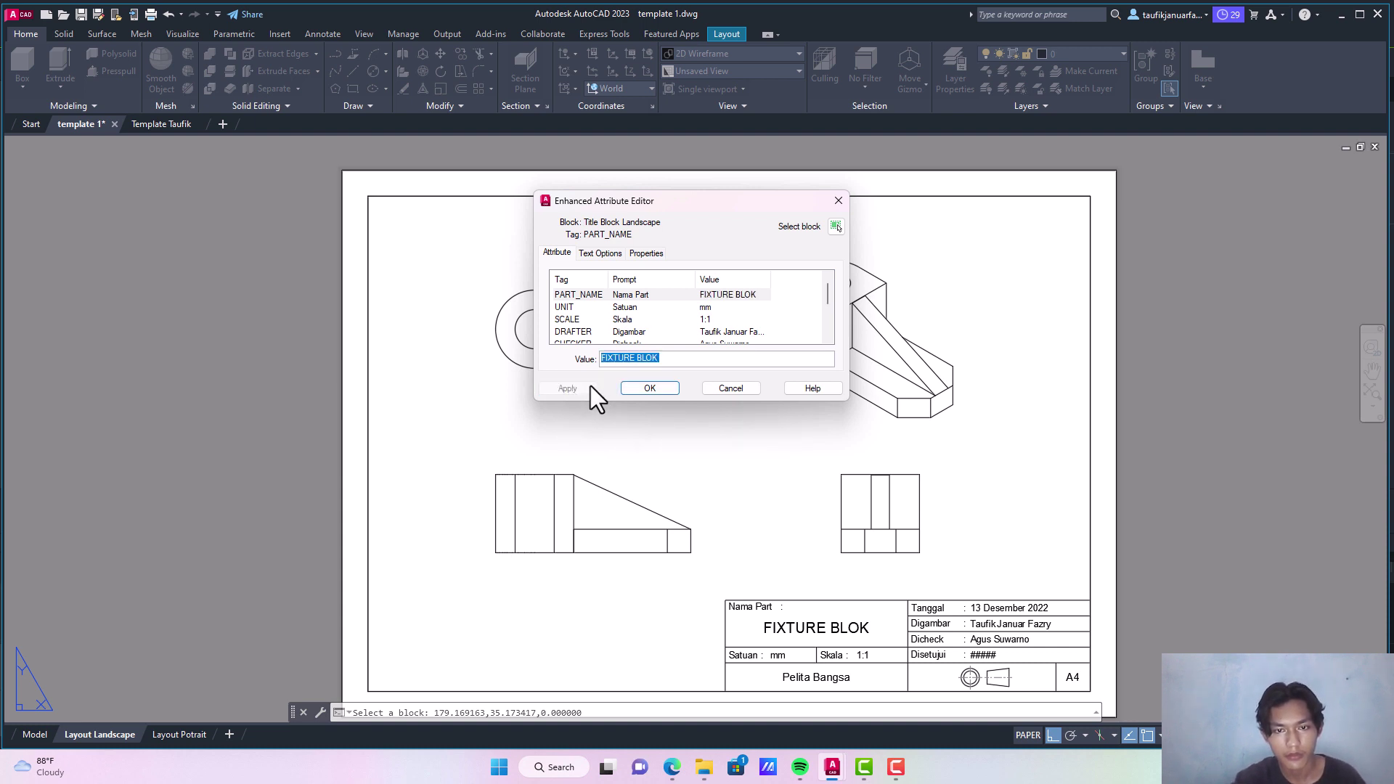
pyautogui.click(653, 388)
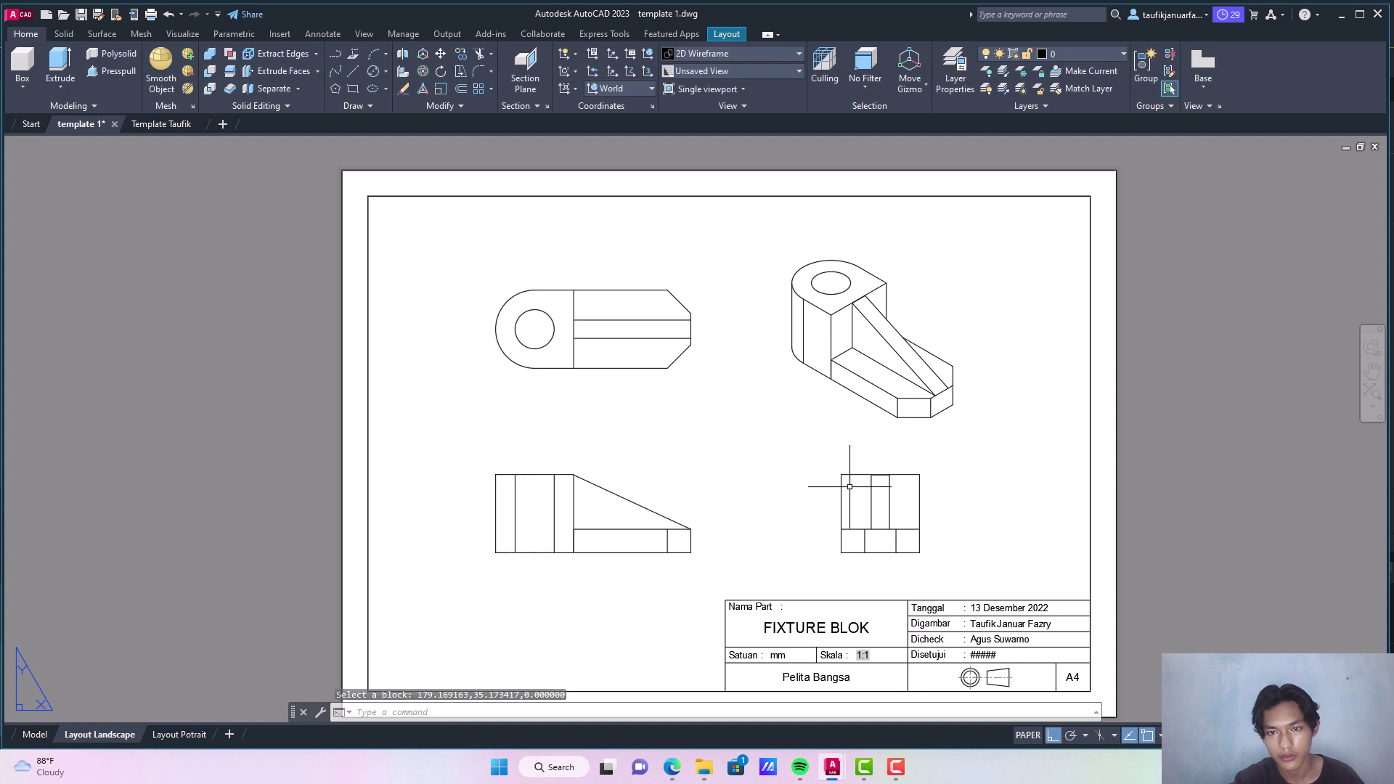